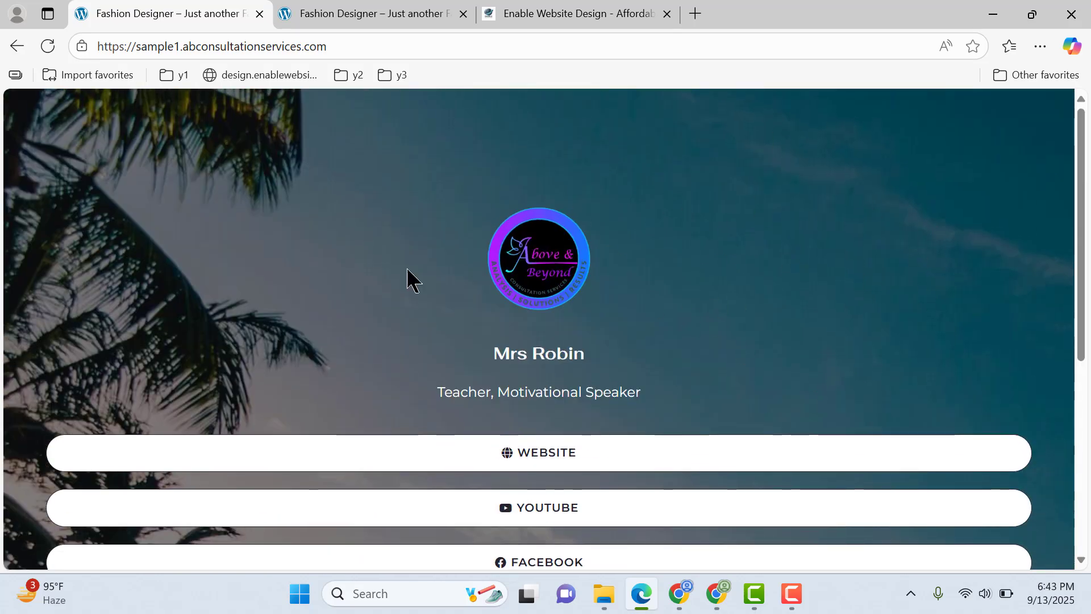
Review the finished sample page in its desktop and narrow inspected views, plus the Enable Website Design homepage
{"action": "left_click", "coordinate": [367, 12]}
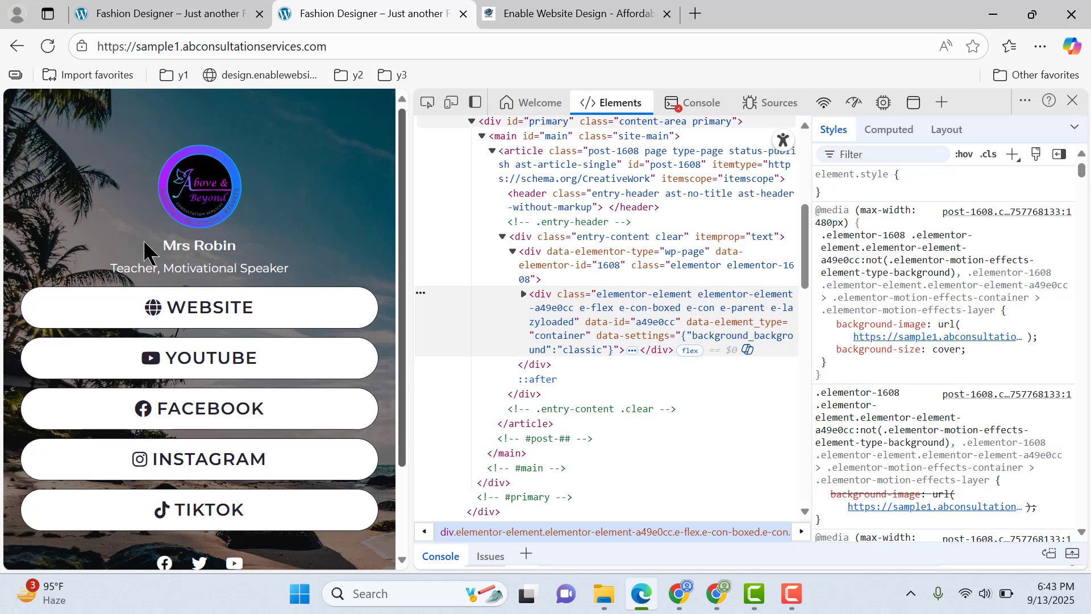
{"action": "left_click", "coordinate": [548, 11]}
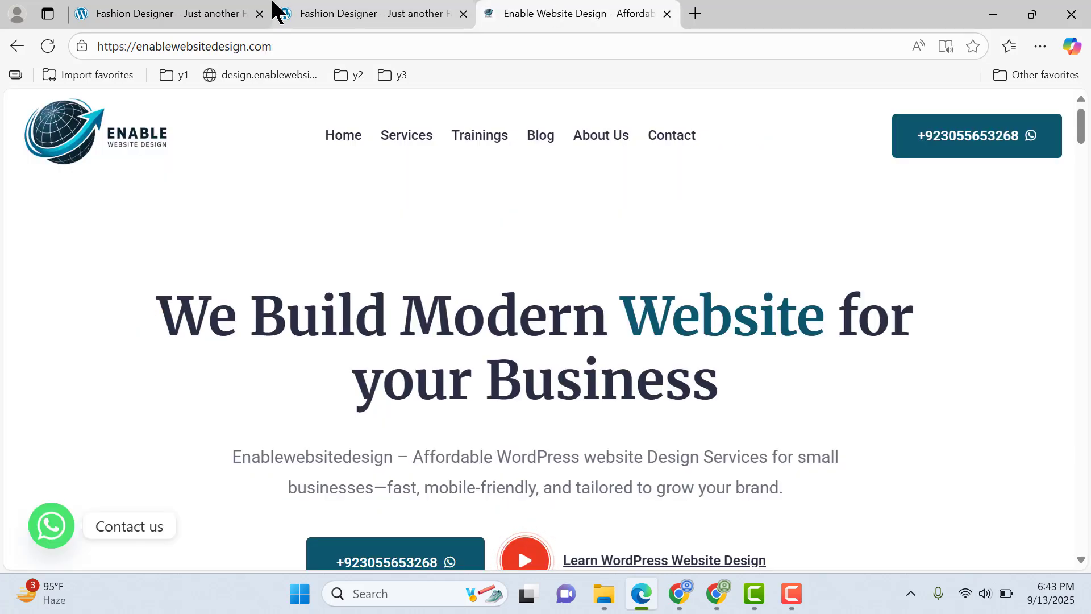
{"action": "left_click", "coordinate": [189, 12]}
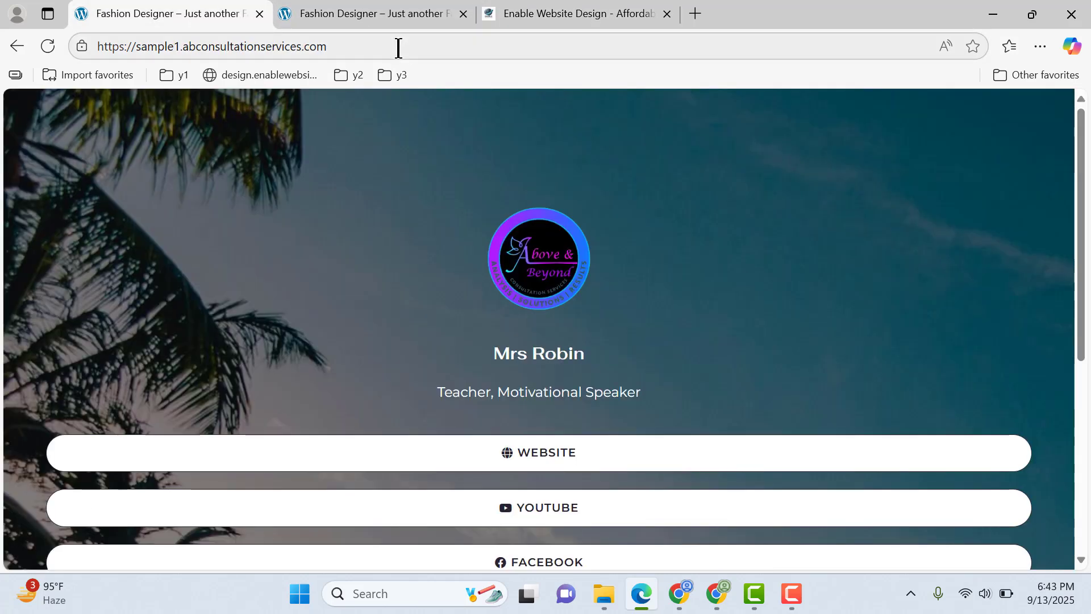
Open the wp-admin address of sample1.abconsultationservices.com in a new browser tab and log in with the prefilled credentials
{"action": "left_click", "coordinate": [399, 48]}
{"action": "key", "text": "ctrl+c"}
{"action": "left_click", "coordinate": [696, 13]}
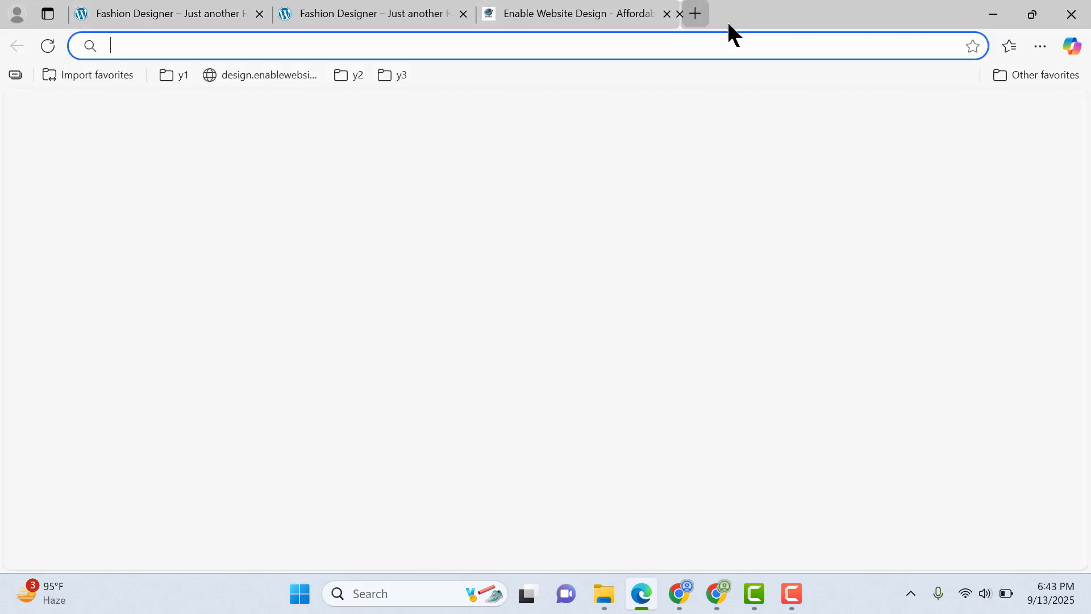
{"action": "key", "text": "ctrl+v"}
{"action": "type", "text": "wp"}
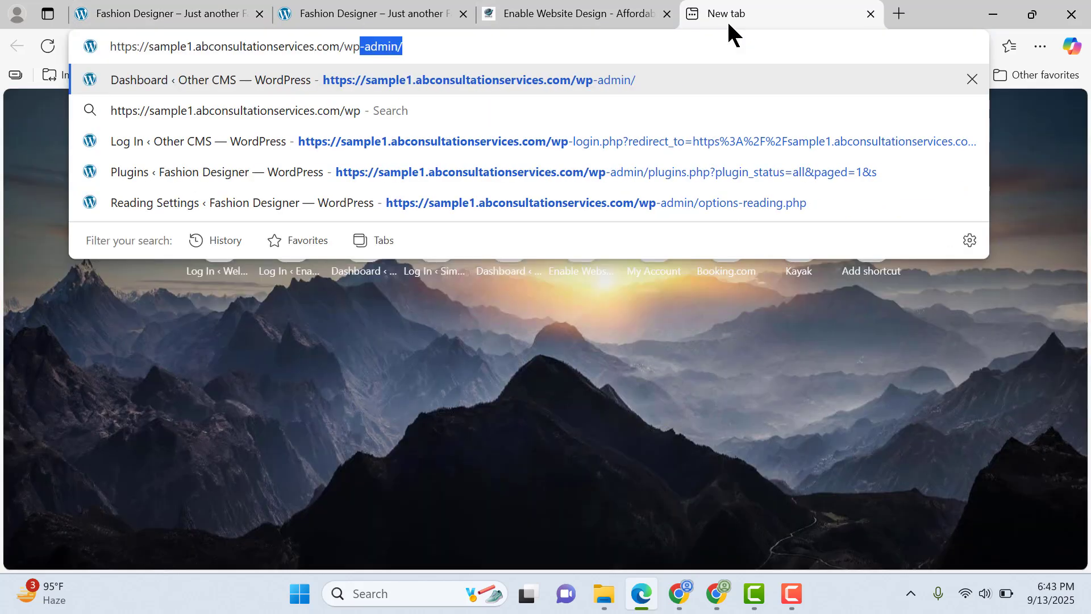
{"action": "key", "text": "Return"}
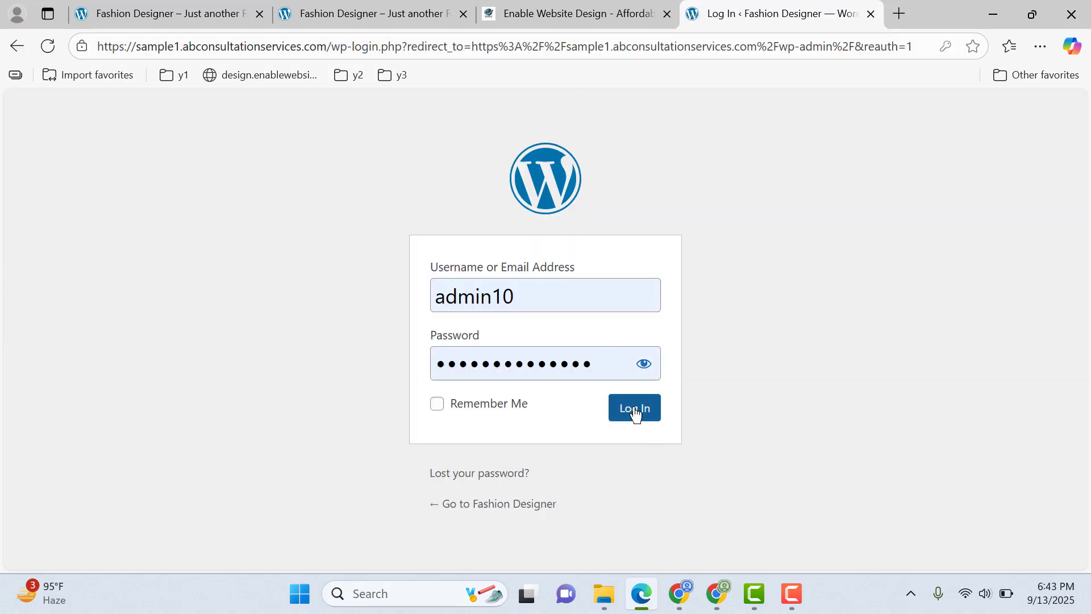
{"action": "left_click", "coordinate": [634, 409]}
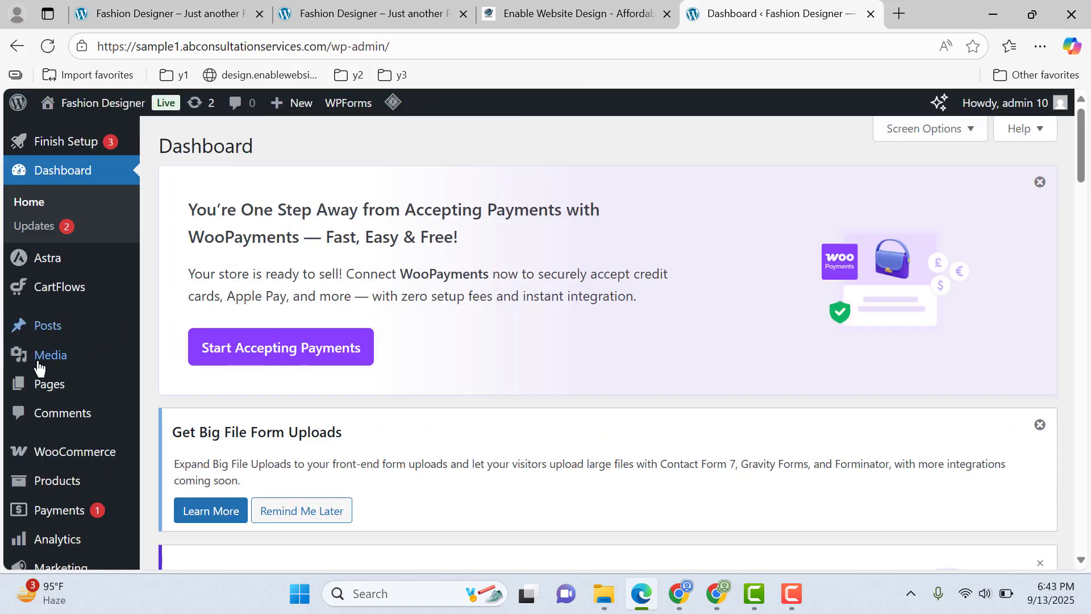
Create a new WordPress page
{"action": "mouse_move", "coordinate": [139, 389]}
{"action": "left_click", "coordinate": [189, 414]}
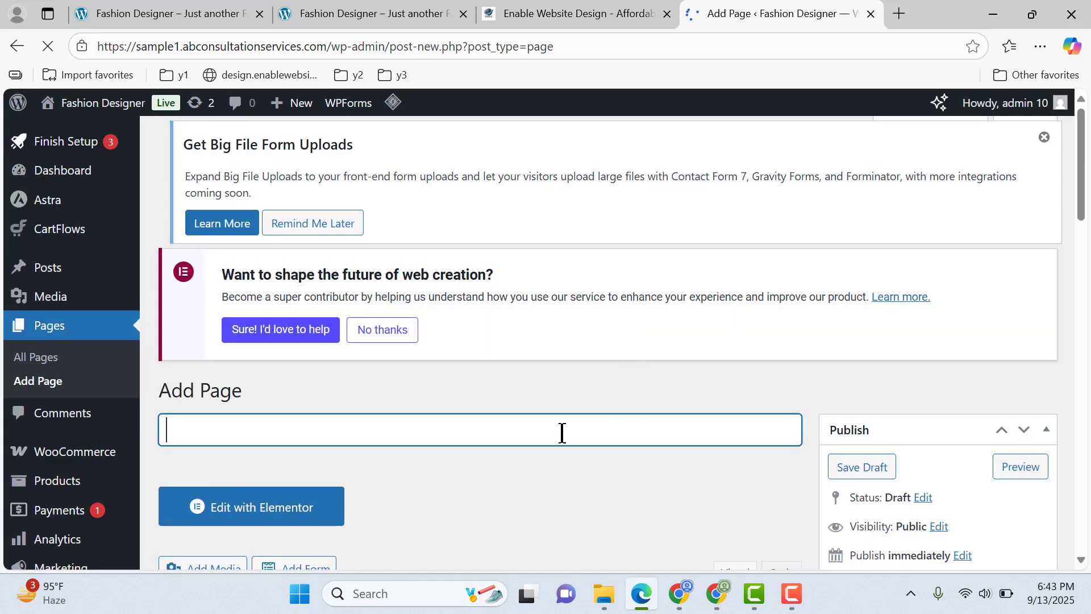
{"action": "scroll", "coordinate": [569, 239], "scroll_direction": "down", "scroll_amount": 3}
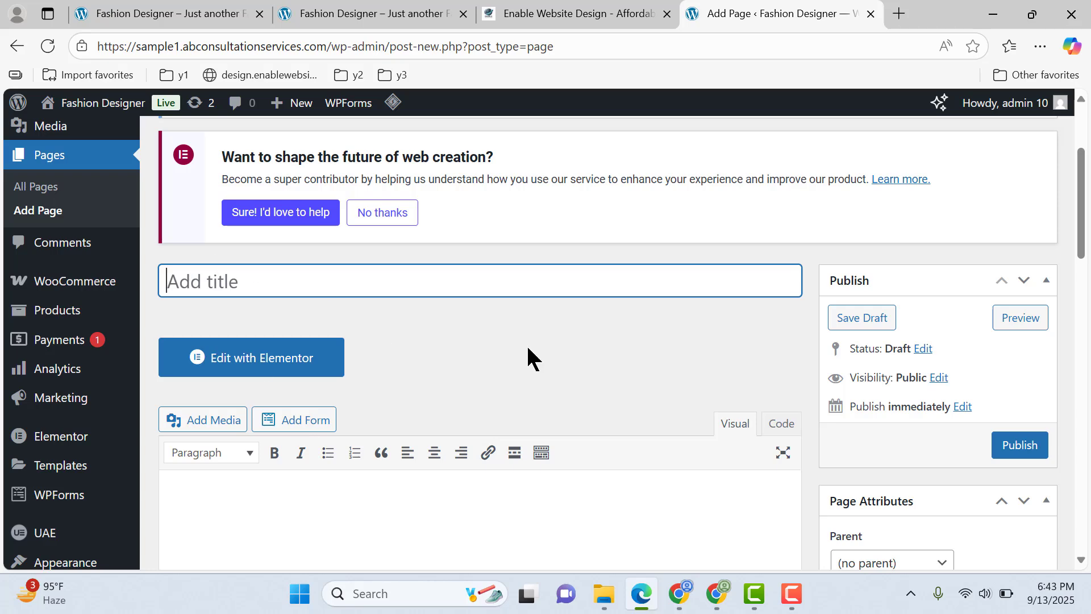
Open the installed plugins list in a separate browser tab and look through the active plugins
{"action": "scroll", "coordinate": [526, 358], "scroll_direction": "down", "scroll_amount": 3}
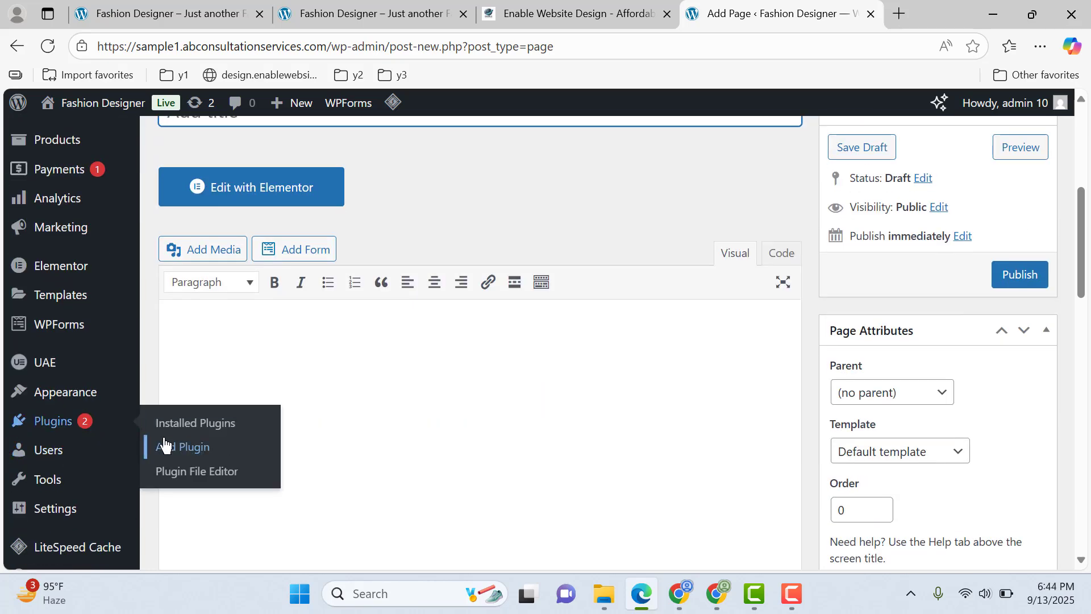
{"action": "scroll", "coordinate": [375, 376], "scroll_direction": "up", "scroll_amount": 3}
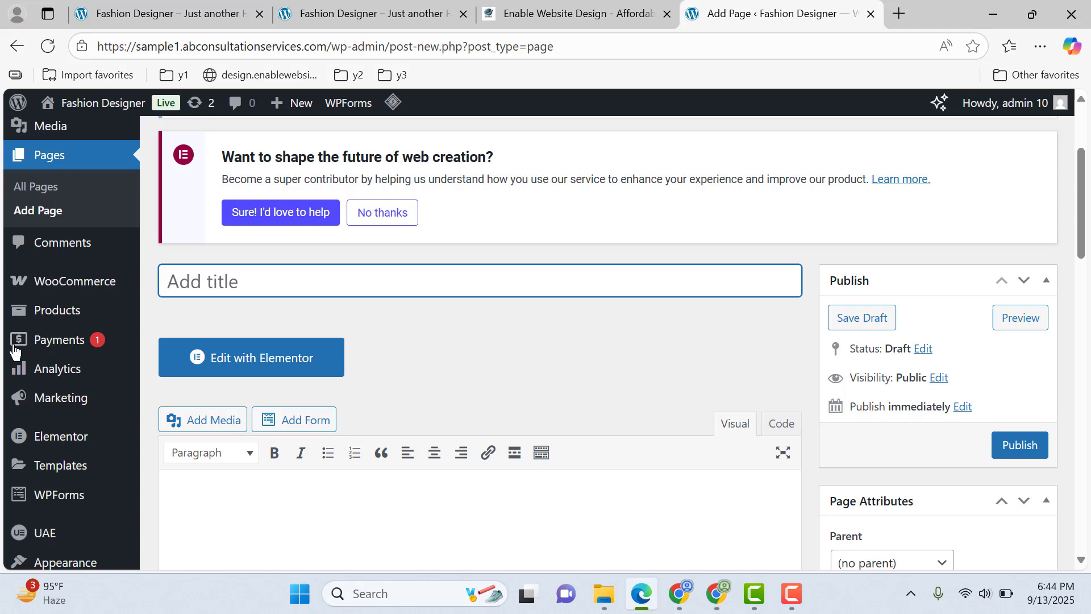
{"action": "scroll", "coordinate": [430, 381], "scroll_direction": "down", "scroll_amount": 3}
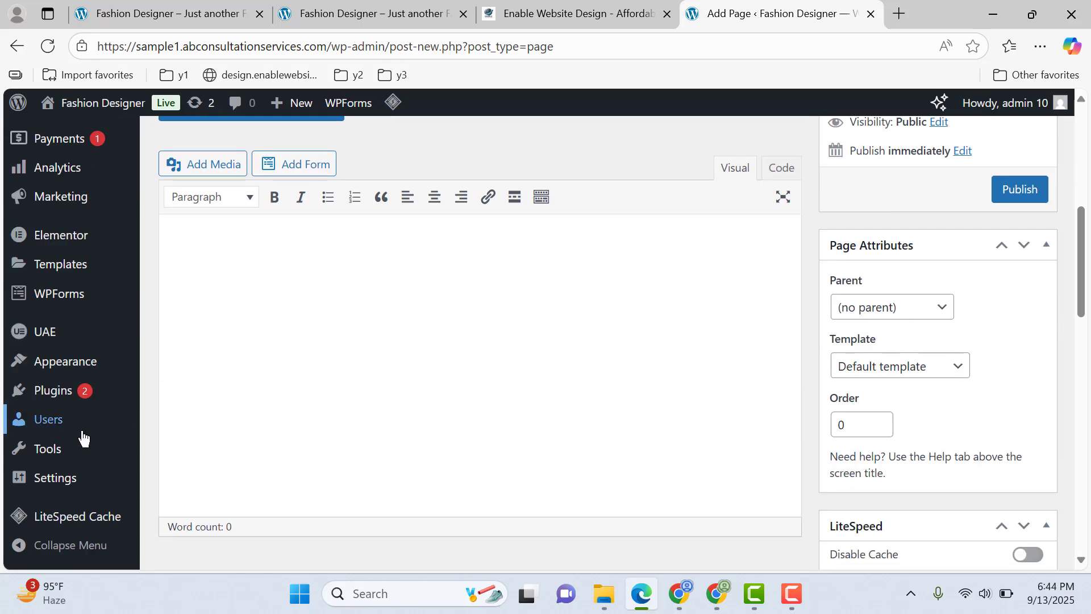
{"action": "middle_click", "coordinate": [76, 390]}
{"action": "left_click", "coordinate": [805, 14]}
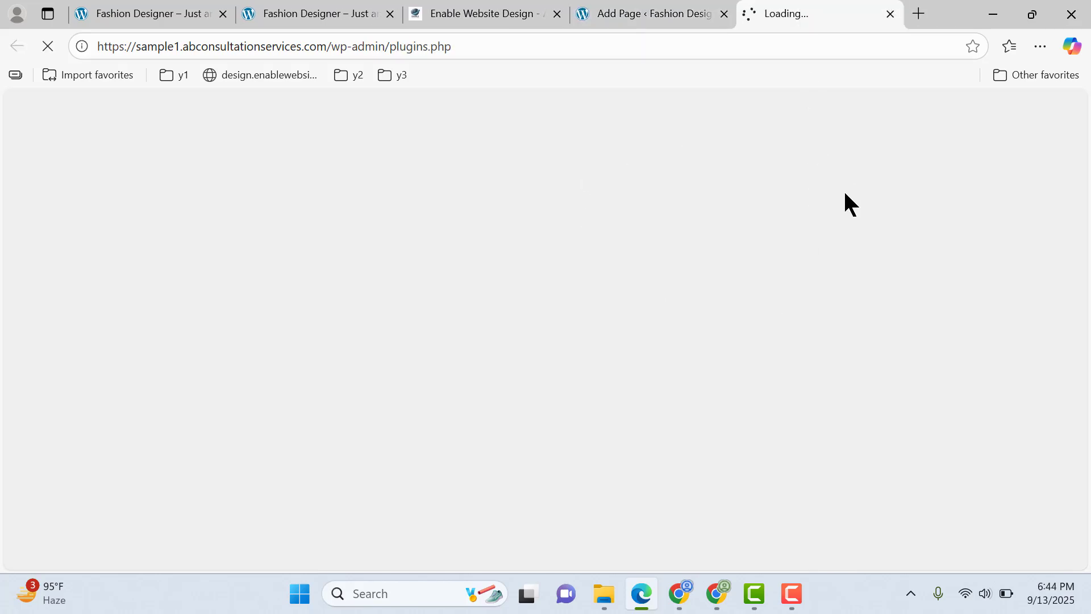
{"action": "scroll", "coordinate": [800, 234], "scroll_direction": "down", "scroll_amount": 10}
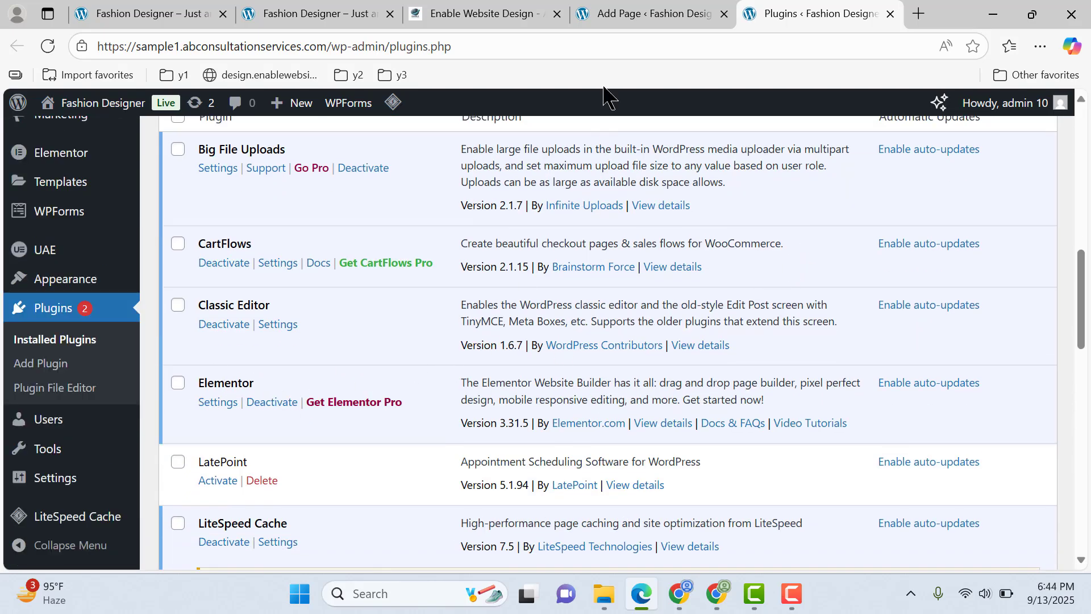
Return to the new page and title it Marketing2
{"action": "left_click", "coordinate": [668, 4]}
{"action": "scroll", "coordinate": [702, 282], "scroll_direction": "up", "scroll_amount": 5}
{"action": "left_click", "coordinate": [468, 280]}
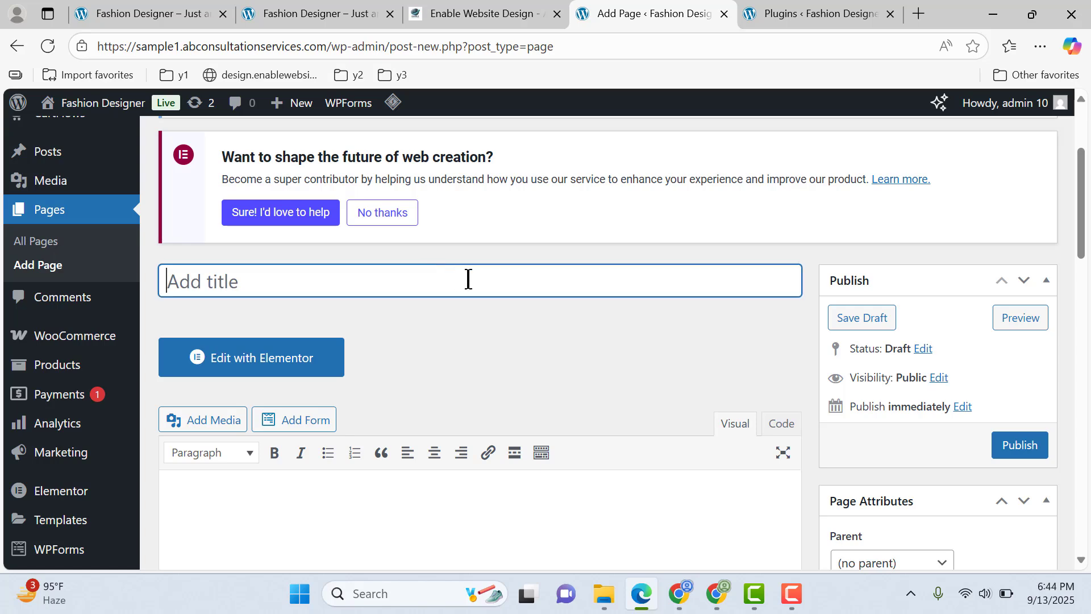
{"action": "type", "text": "Marketing2"}
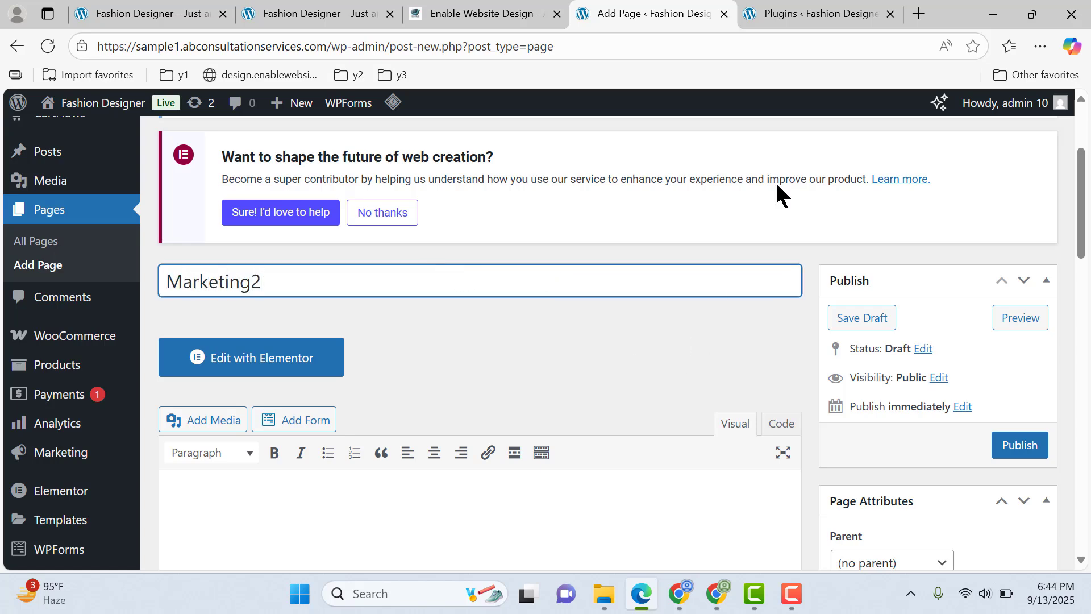
Find the Disable Sections options of the page, and check the active theme on the Themes page in a separate browser tab
{"action": "scroll", "coordinate": [781, 193], "scroll_direction": "down", "scroll_amount": 15}
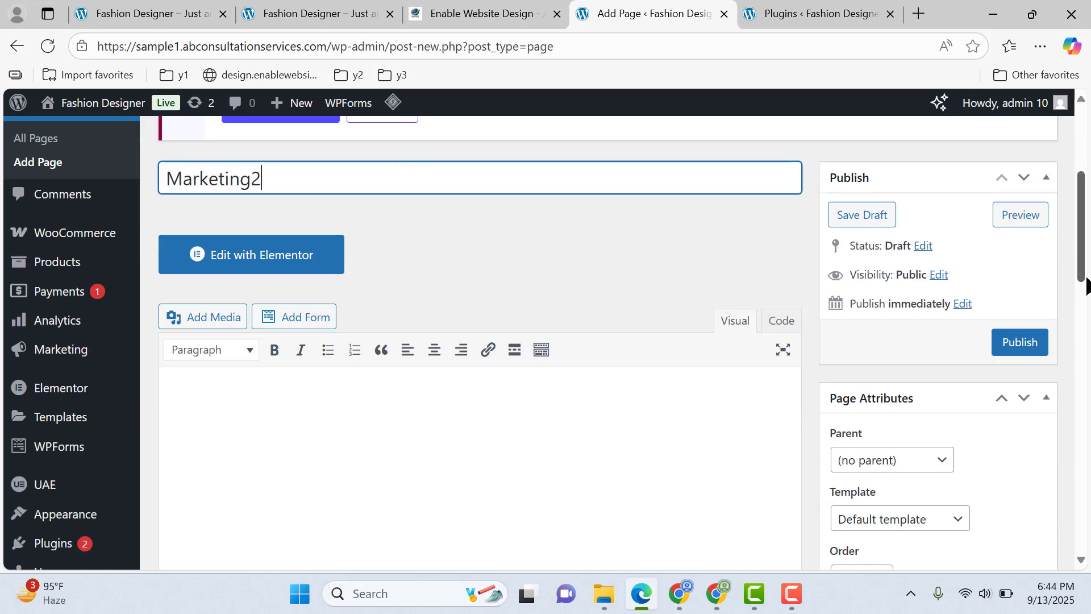
{"action": "scroll", "coordinate": [1079, 378], "scroll_direction": "down", "scroll_amount": 5}
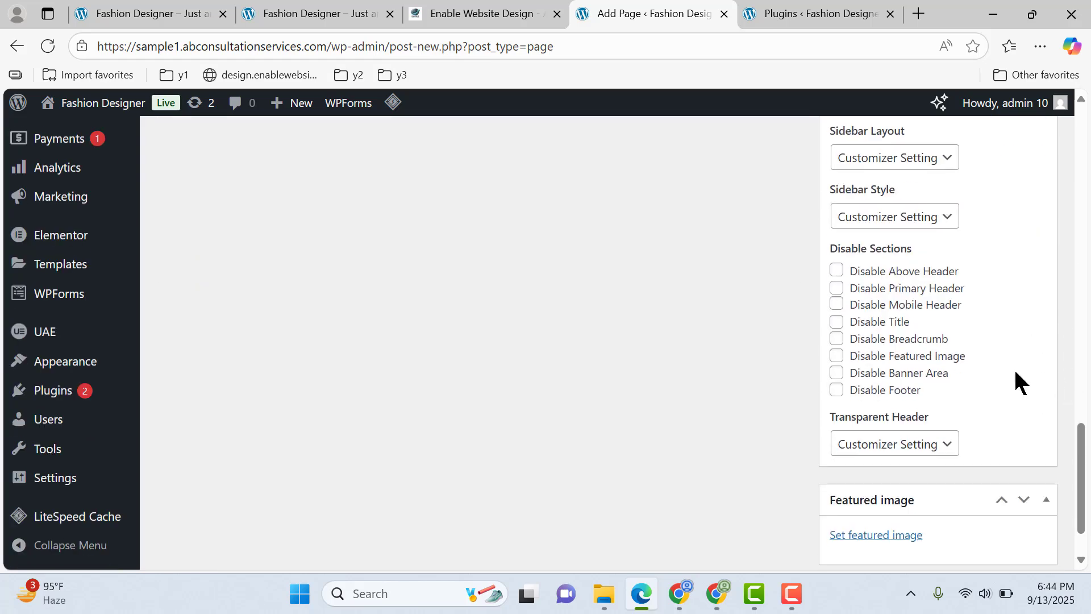
{"action": "right_click", "coordinate": [40, 367]}
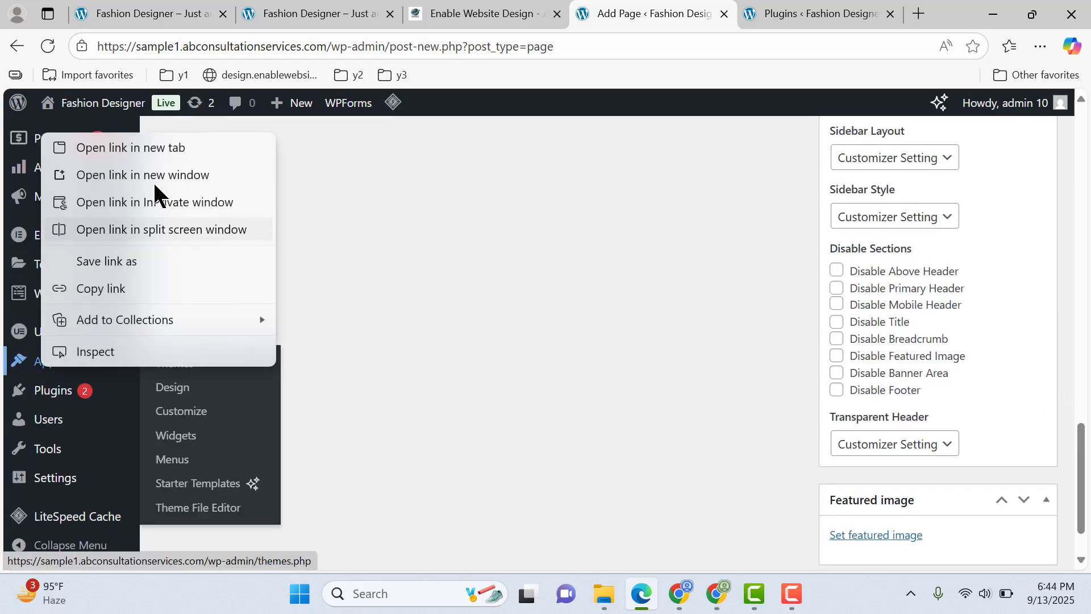
{"action": "left_click", "coordinate": [151, 146]}
{"action": "left_click", "coordinate": [807, 13]}
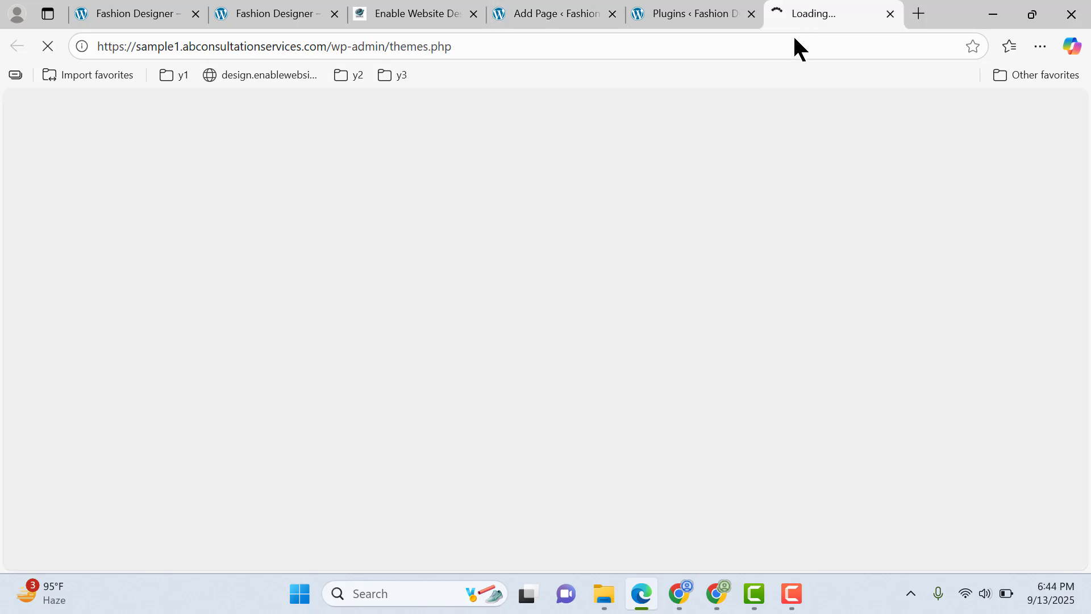
{"action": "scroll", "coordinate": [434, 407], "scroll_direction": "down", "scroll_amount": 3}
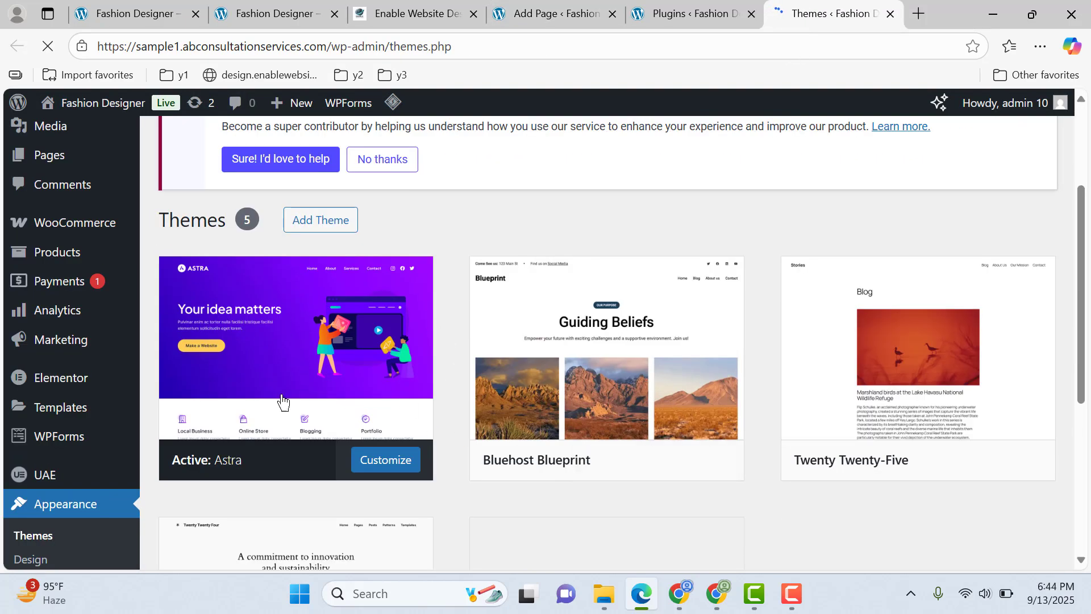
Disable the above header, primary header, title and footer in the Astra settings of the Marketing2 page
{"action": "left_click", "coordinate": [571, 7]}
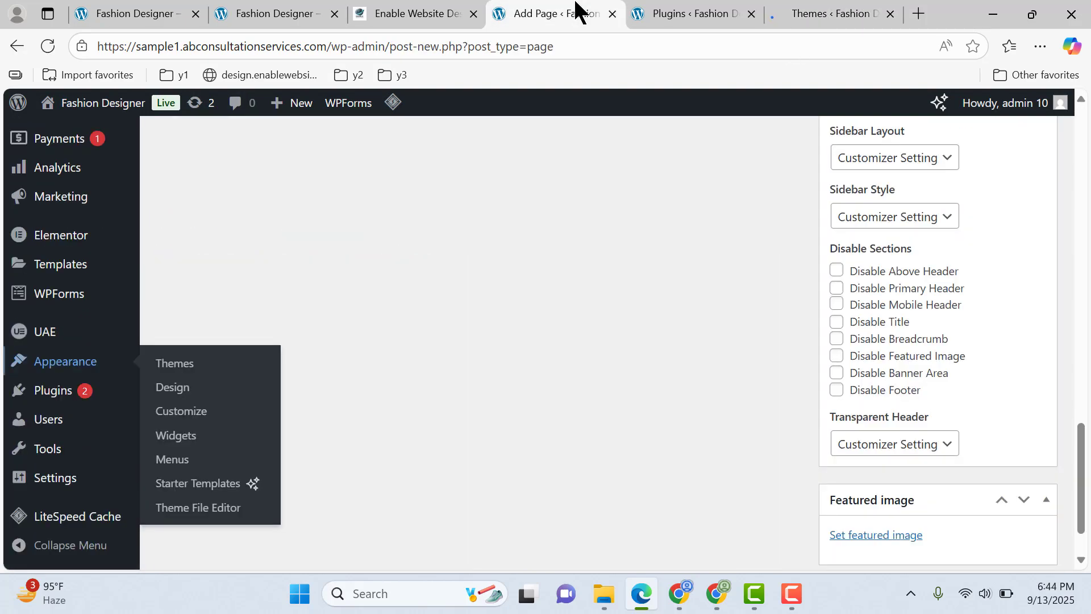
{"action": "left_click", "coordinate": [861, 392]}
{"action": "left_click", "coordinate": [860, 270]}
{"action": "left_click", "coordinate": [861, 288]}
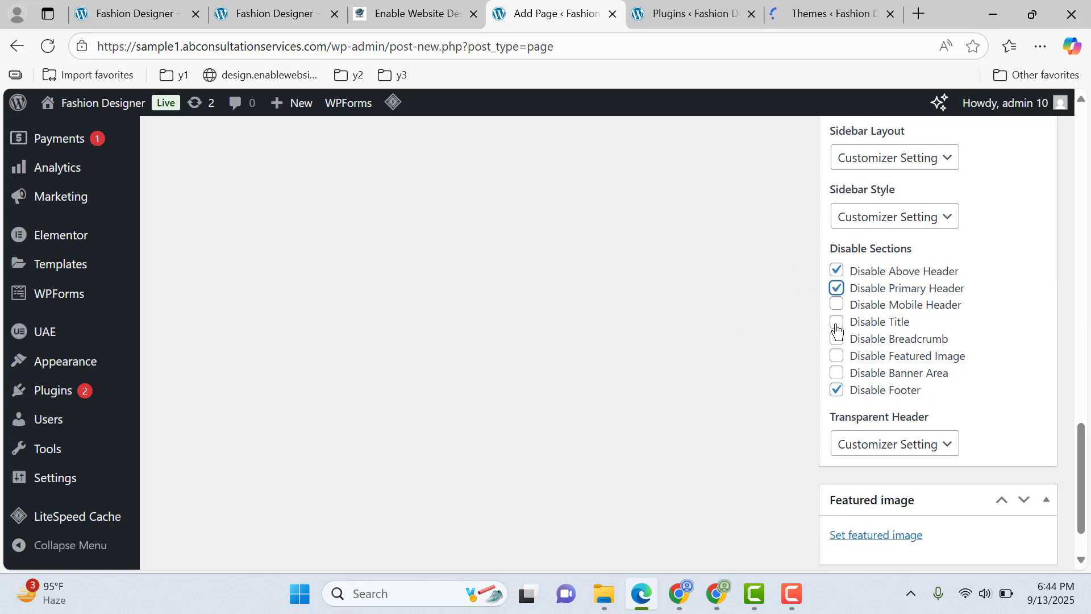
{"action": "scroll", "coordinate": [981, 348], "scroll_direction": "up", "scroll_amount": 5}
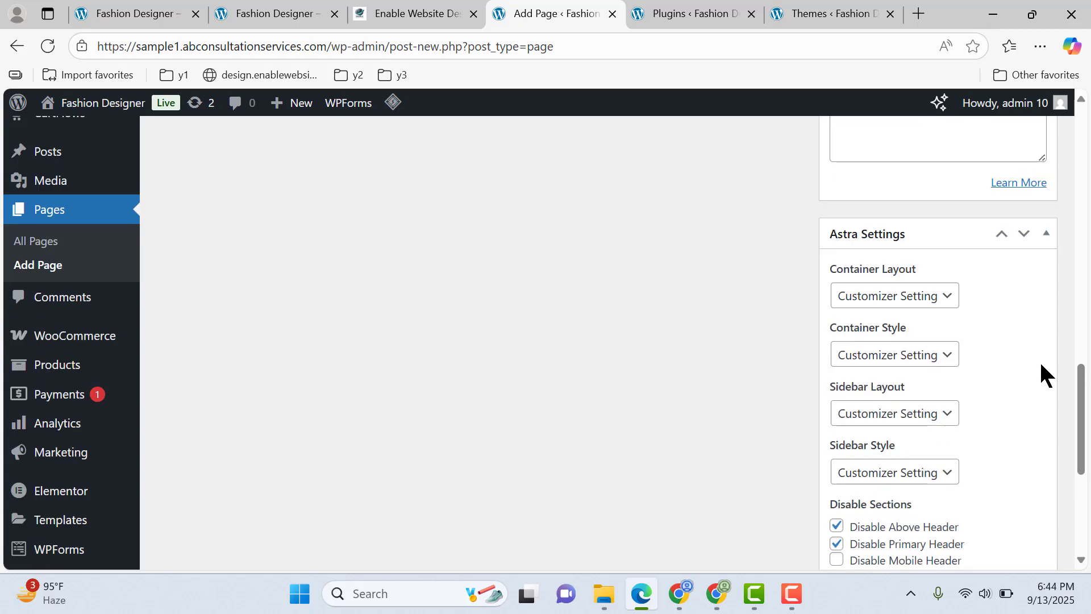
{"action": "scroll", "coordinate": [1040, 426], "scroll_direction": "down", "scroll_amount": 3}
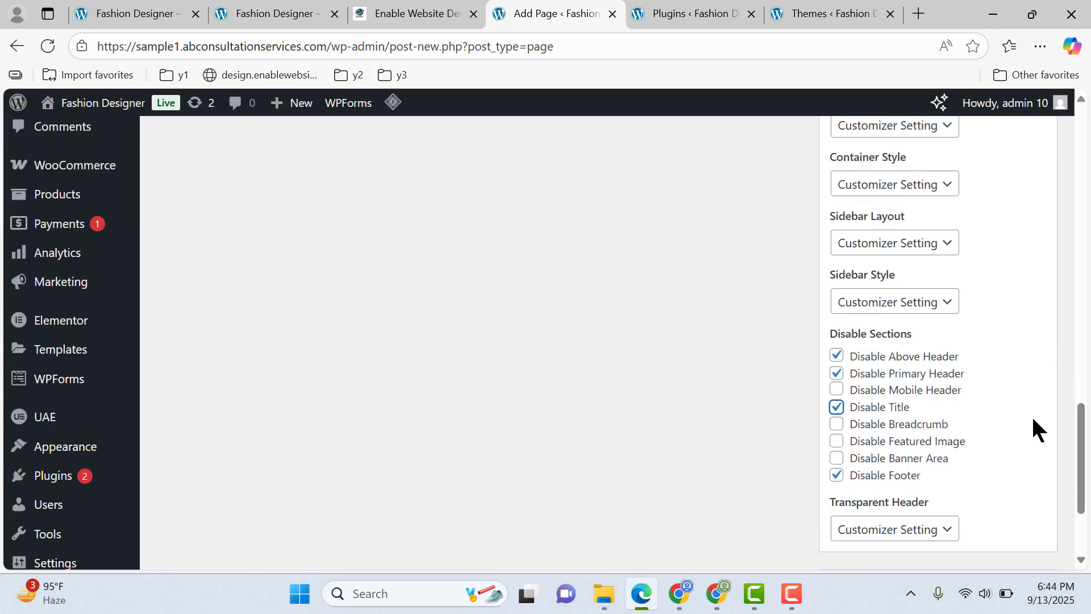
Publish the Marketing2 page and move its browser tab to the end of the tab row
{"action": "scroll", "coordinate": [940, 390], "scroll_direction": "up", "scroll_amount": 10}
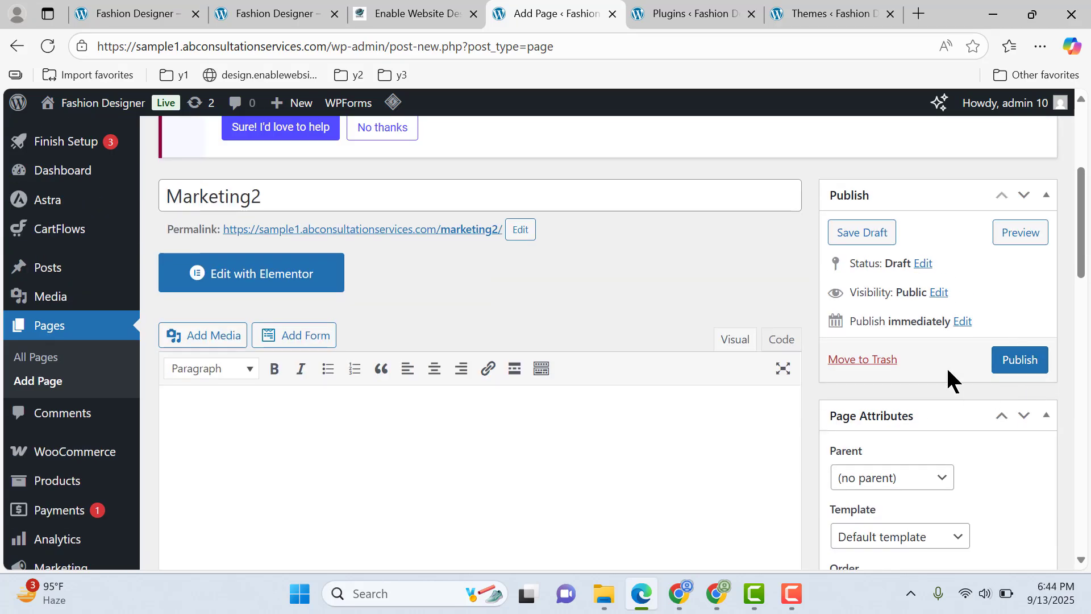
{"action": "left_click", "coordinate": [1015, 367]}
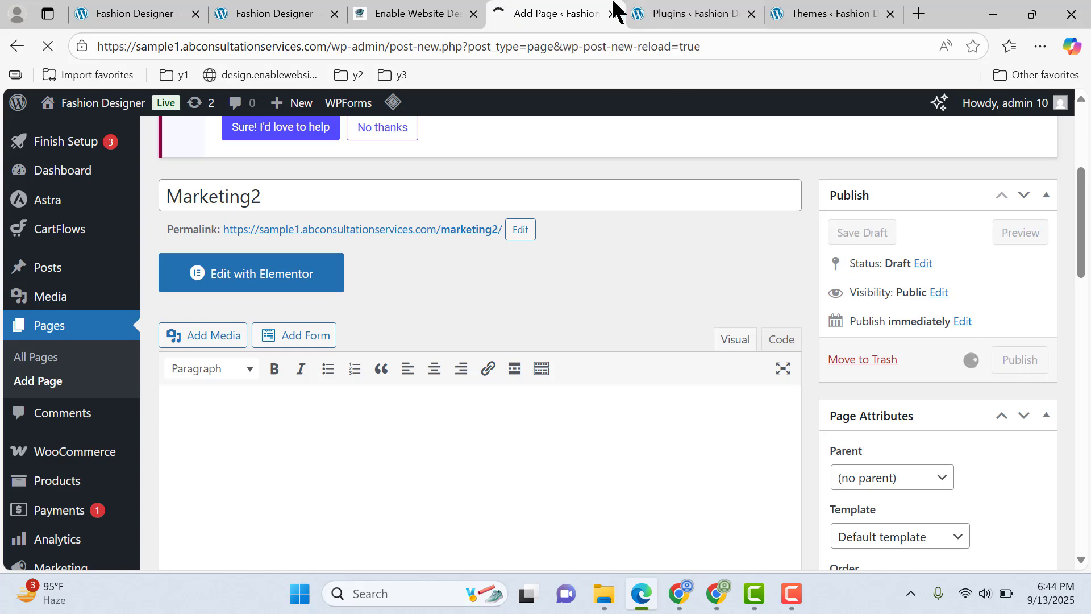
{"action": "left_click_drag", "start_coordinate": [613, 10], "coordinate": [785, 37]}
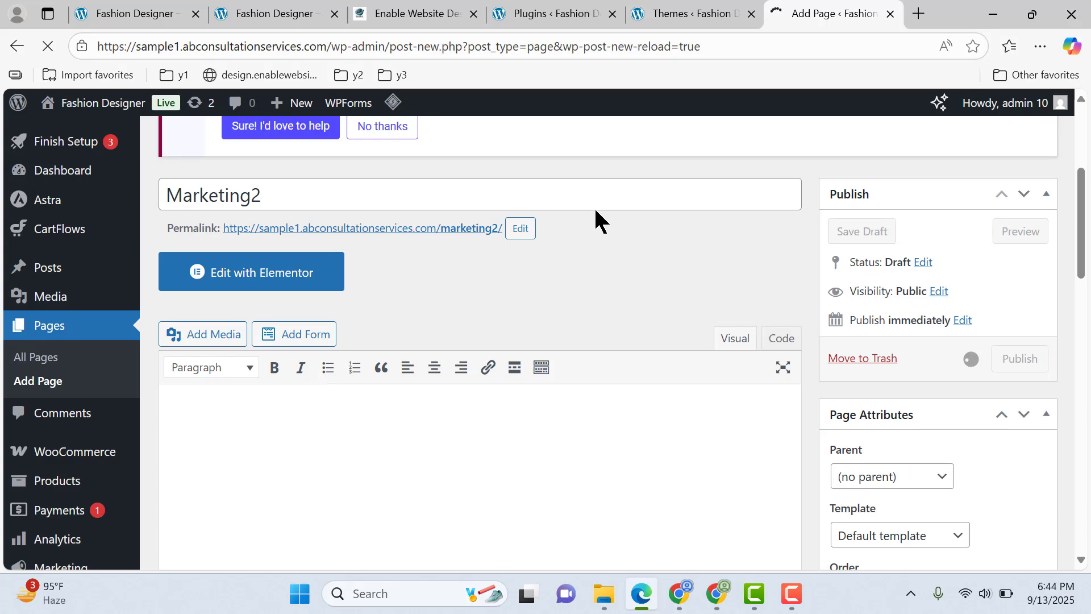
{"action": "scroll", "coordinate": [560, 239], "scroll_direction": "down", "scroll_amount": 3}
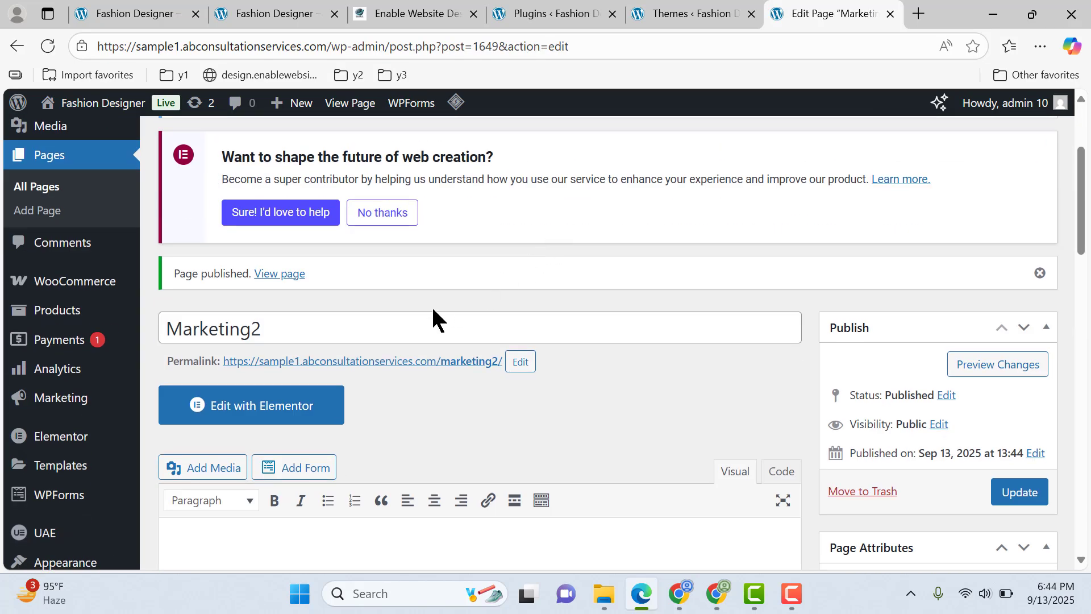
View the published Marketing2 page in a new browser tab
{"action": "right_click", "coordinate": [288, 279]}
{"action": "left_click", "coordinate": [346, 294]}
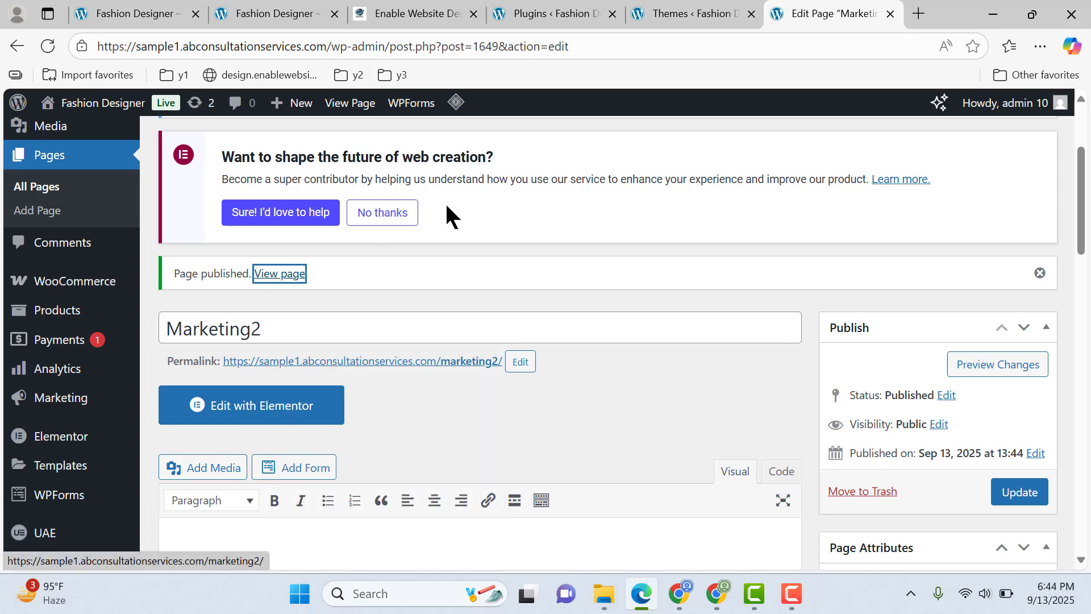
{"action": "left_click", "coordinate": [840, 13]}
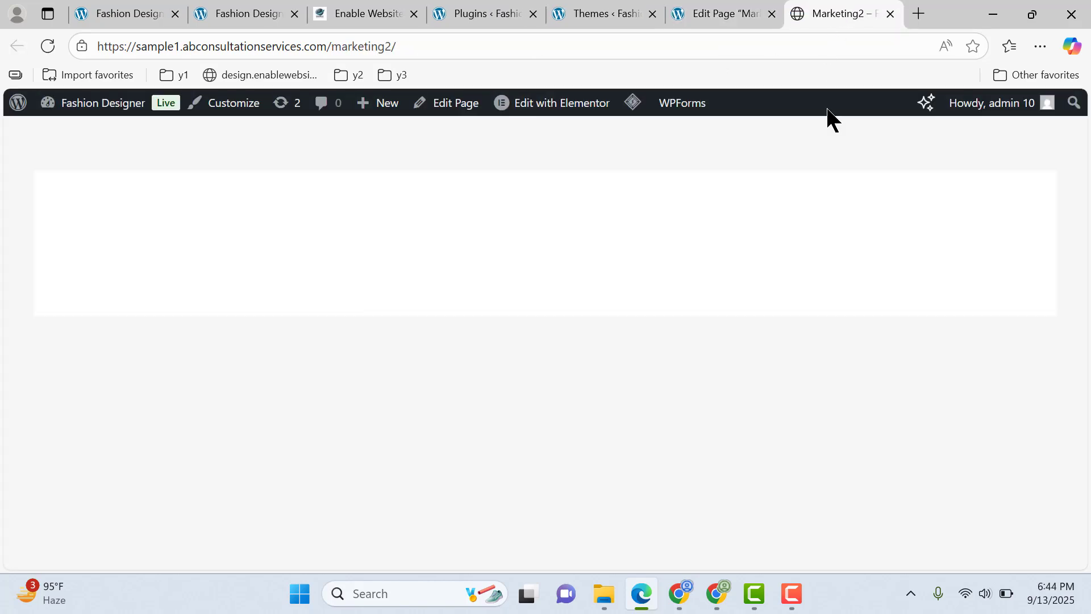
Open the Marketing2 page for editing in Elementor and place the inspected sample page's browser tab right after the editor tab
{"action": "left_click_drag", "start_coordinate": [731, 13], "coordinate": [846, 12]}
{"action": "left_click", "coordinate": [267, 416]}
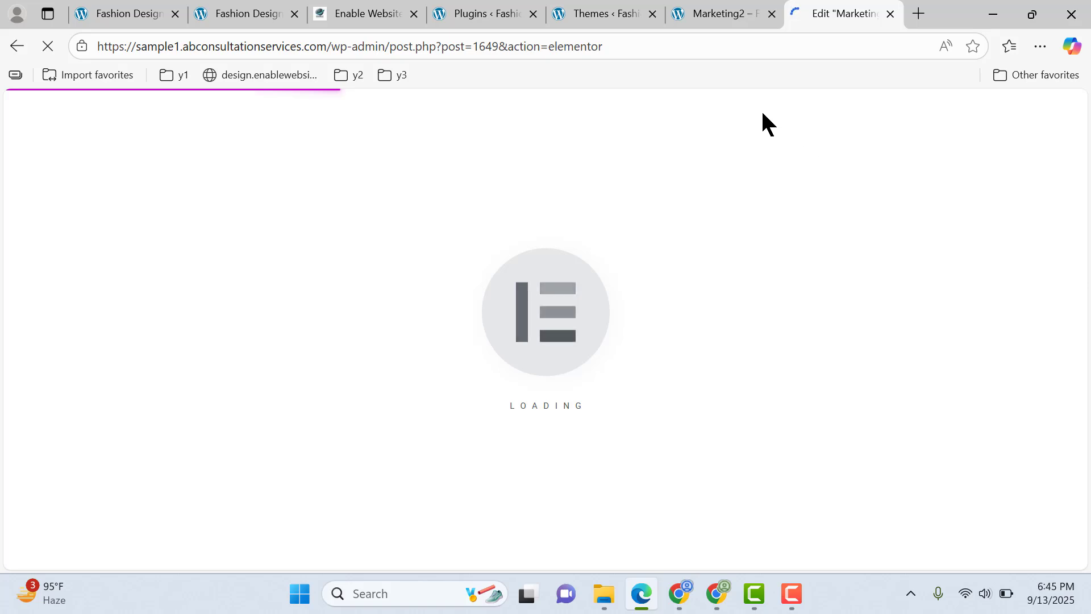
{"action": "left_click", "coordinate": [118, 8]}
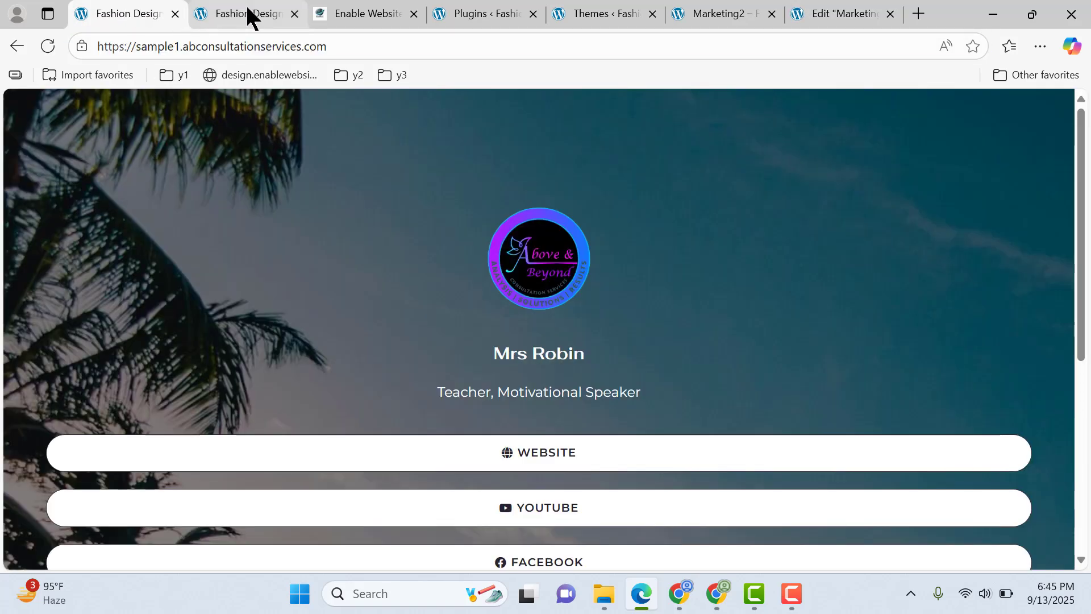
{"action": "left_click_drag", "start_coordinate": [247, 11], "coordinate": [819, 12]}
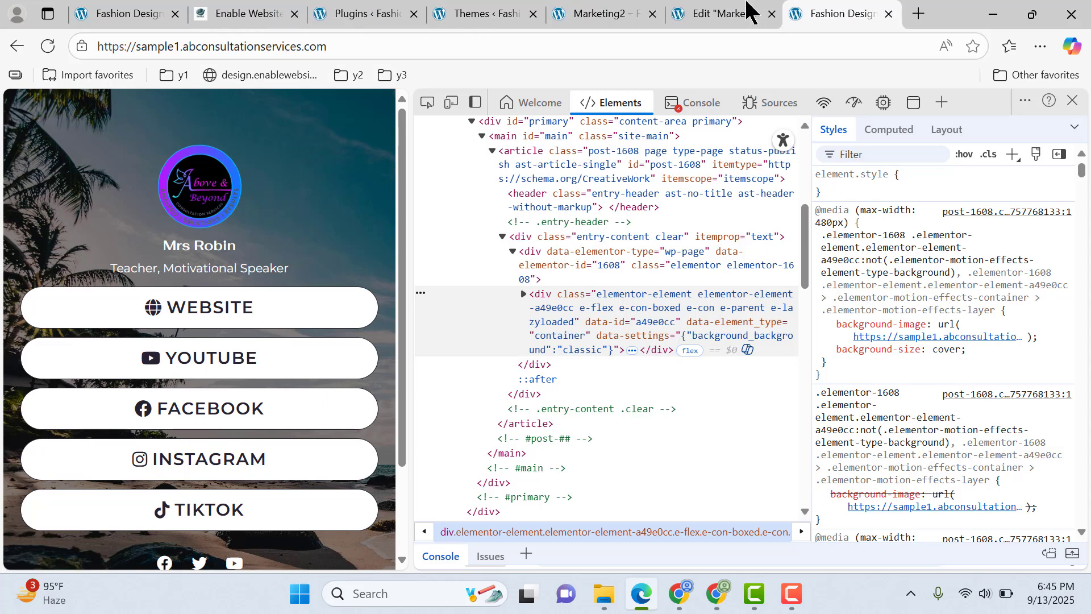
{"action": "left_click", "coordinate": [717, 14]}
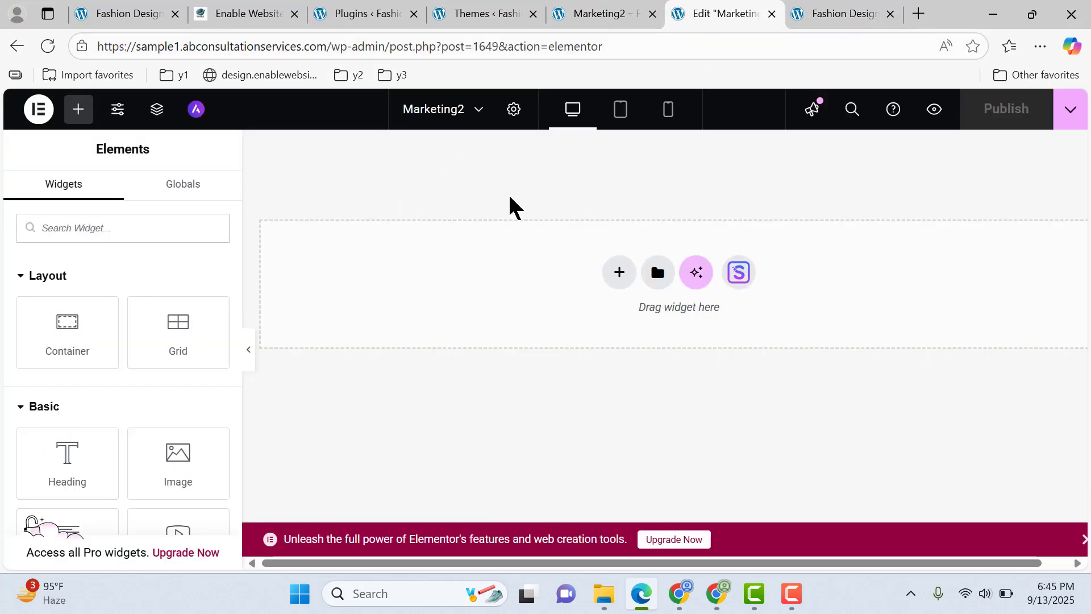
Review the mobile and tablet portrait breakpoints in the layout section of the site settings, and return to the widget list
{"action": "left_click", "coordinate": [118, 111]}
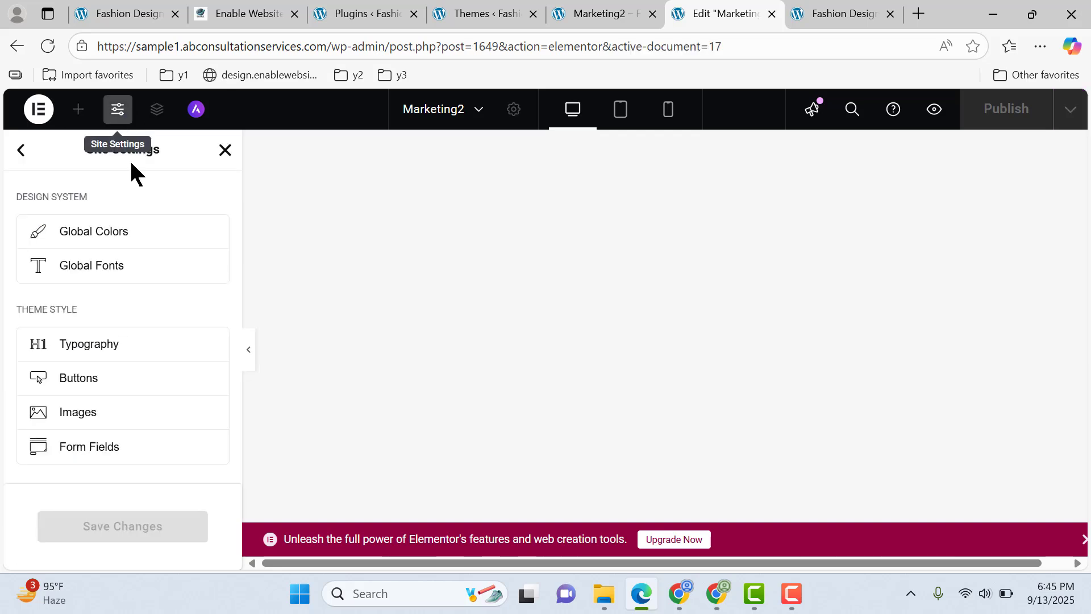
{"action": "scroll", "coordinate": [134, 292], "scroll_direction": "down", "scroll_amount": 2}
{"action": "scroll", "coordinate": [133, 293], "scroll_direction": "down", "scroll_amount": 3}
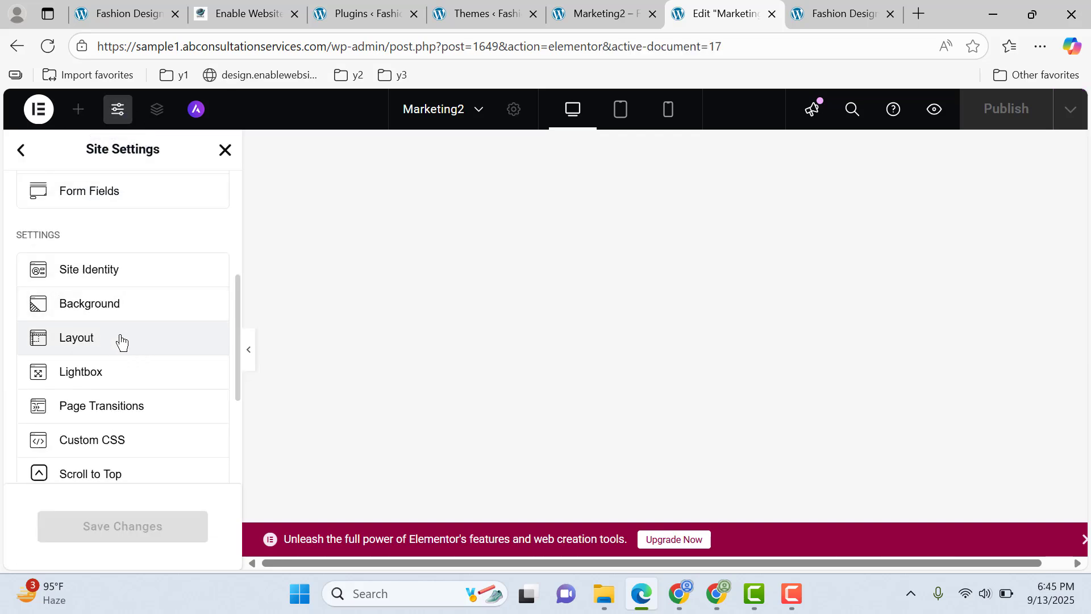
{"action": "left_click", "coordinate": [121, 341]}
{"action": "scroll", "coordinate": [175, 323], "scroll_direction": "down", "scroll_amount": 5}
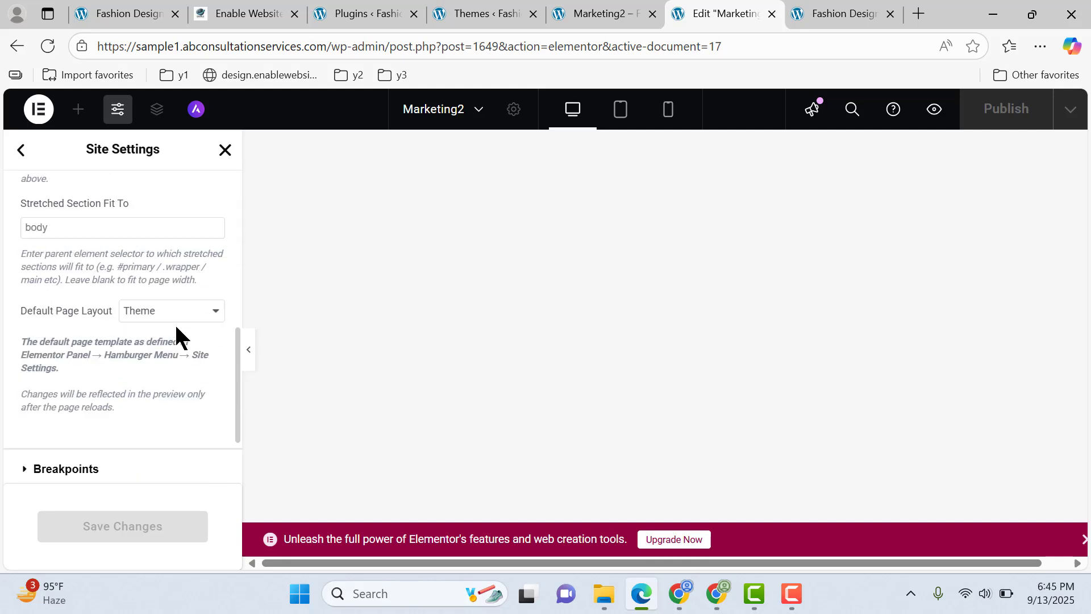
{"action": "scroll", "coordinate": [175, 323], "scroll_direction": "down", "scroll_amount": 2}
{"action": "left_click", "coordinate": [122, 381]}
{"action": "scroll", "coordinate": [158, 313], "scroll_direction": "down", "scroll_amount": 3}
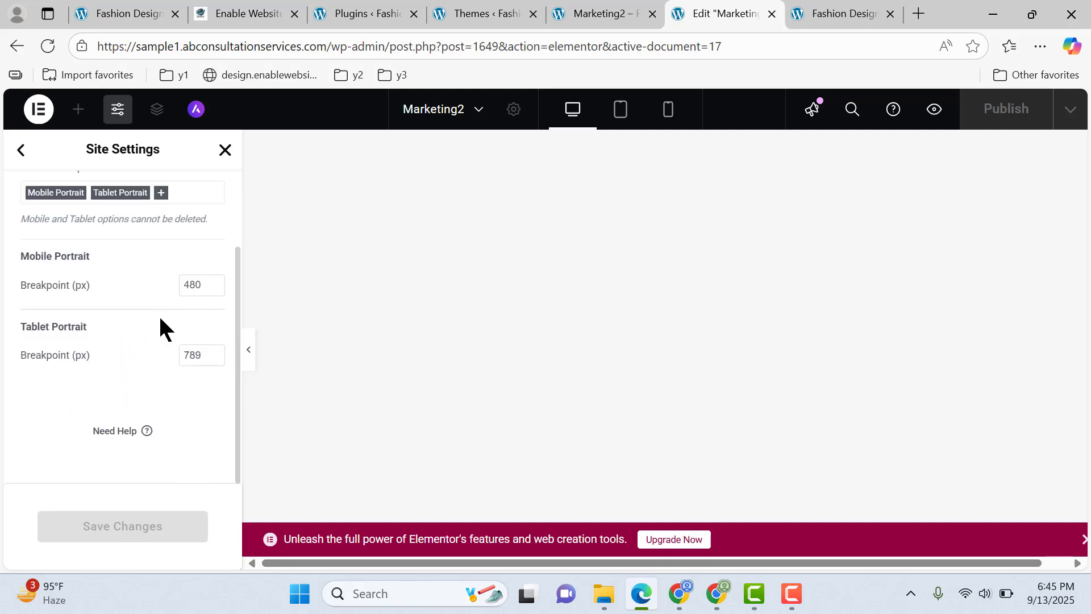
{"action": "double_click", "coordinate": [198, 285]}
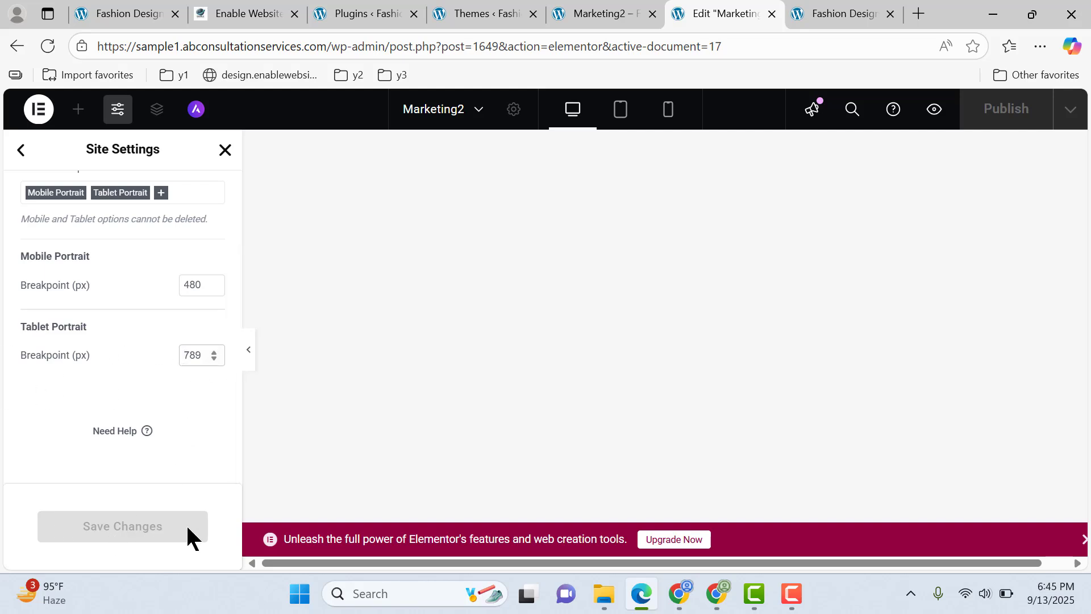
{"action": "left_click", "coordinate": [118, 112]}
{"action": "left_click", "coordinate": [117, 112]}
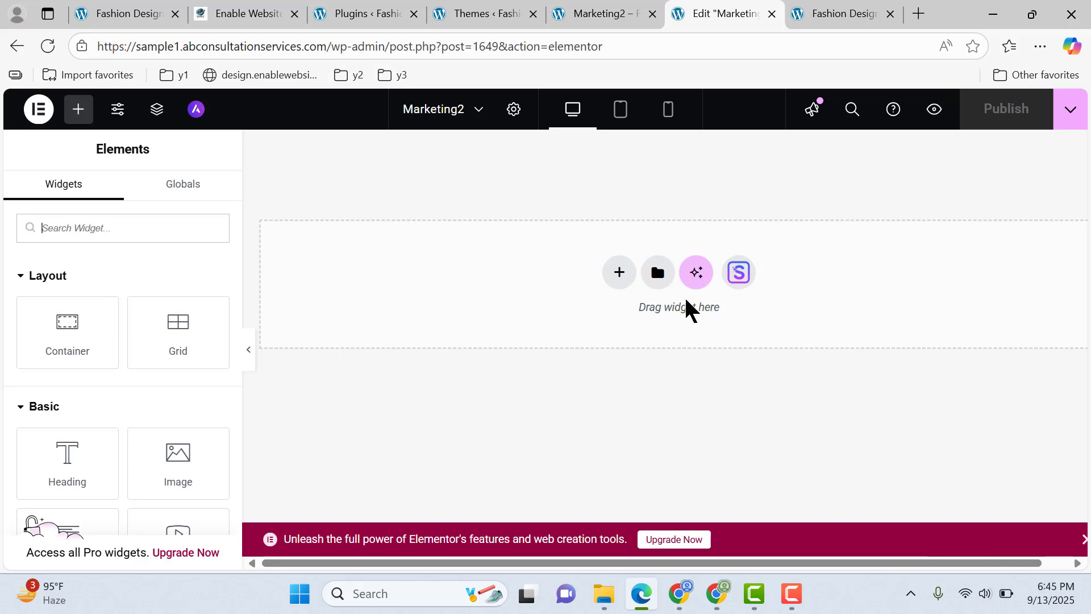
Switch the editor to the mobile portrait view and add a flexbox container with the single vertical-direction structure
{"action": "left_click", "coordinate": [666, 111]}
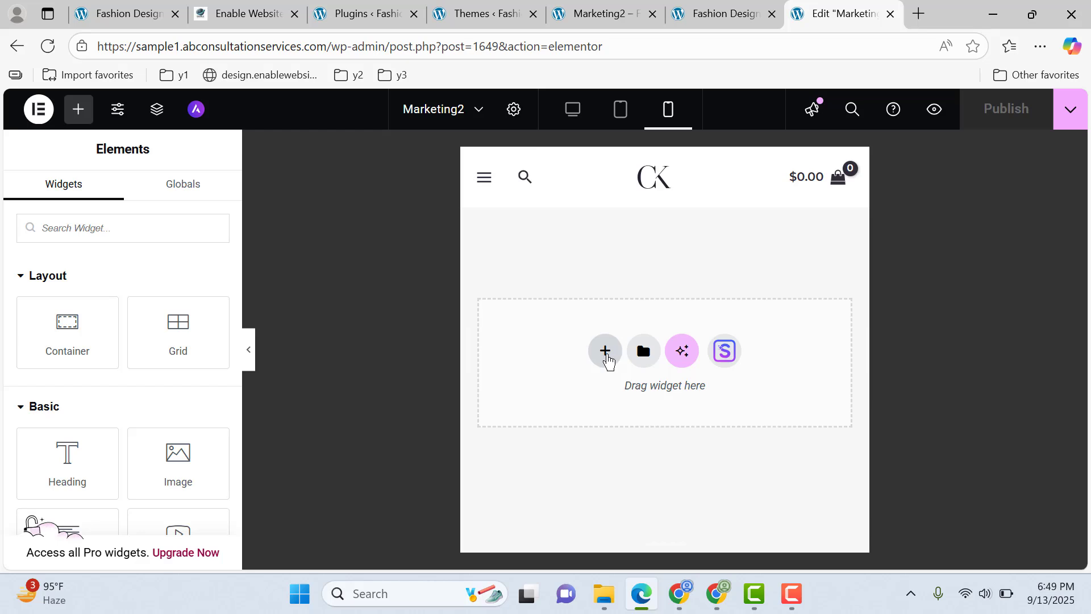
{"action": "left_click", "coordinate": [605, 353]}
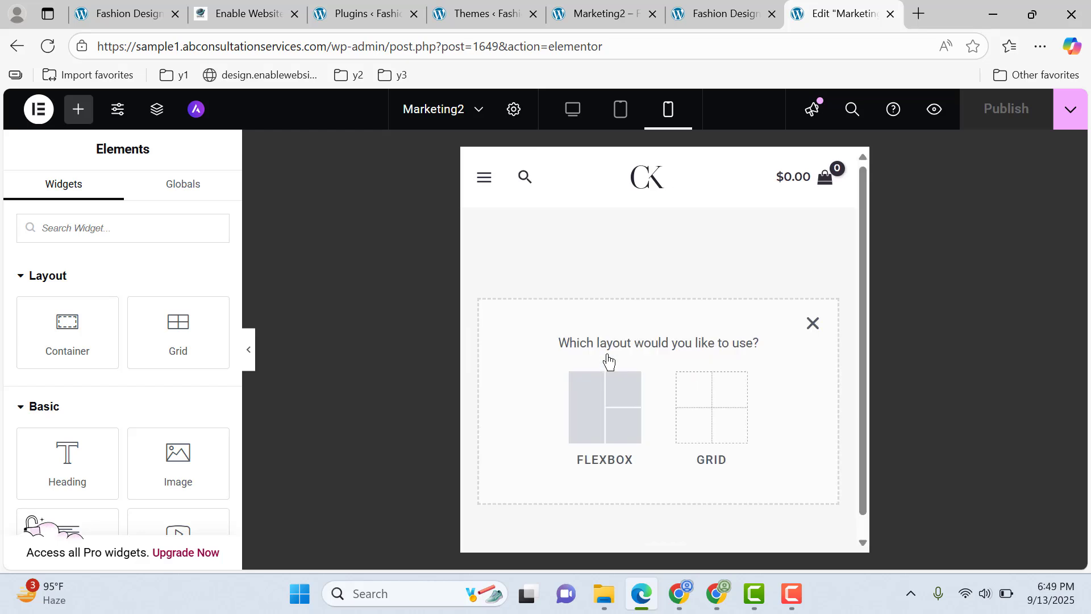
{"action": "left_click", "coordinate": [597, 415]}
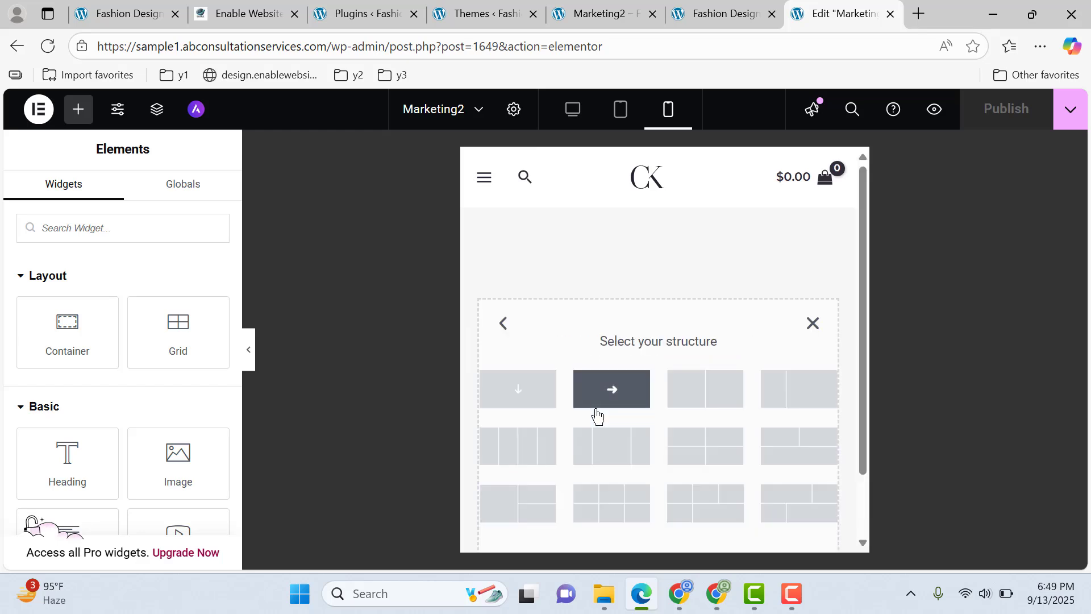
{"action": "left_click", "coordinate": [525, 390]}
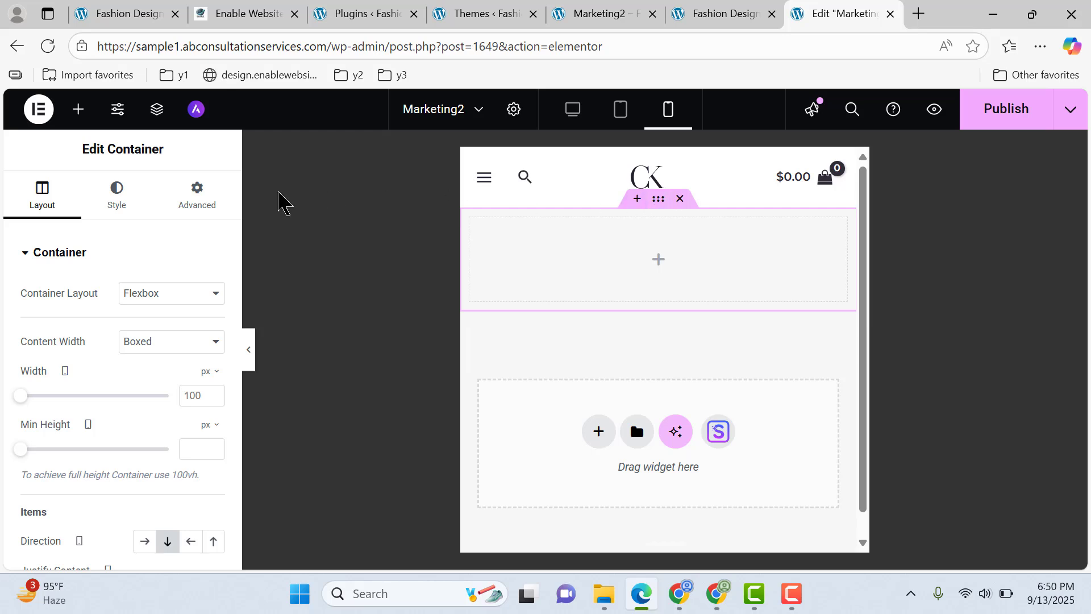
Give the container a classic background with the beach image pexels-fabianwiktor-994605-scaled.jpg from the media library
{"action": "left_click", "coordinate": [125, 208]}
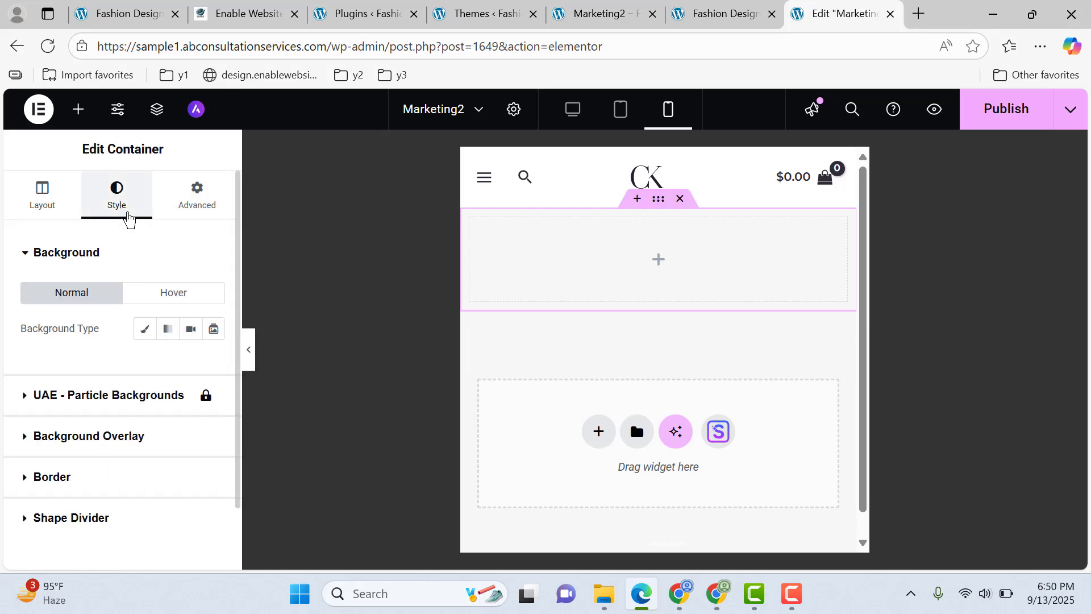
{"action": "left_click", "coordinate": [146, 330]}
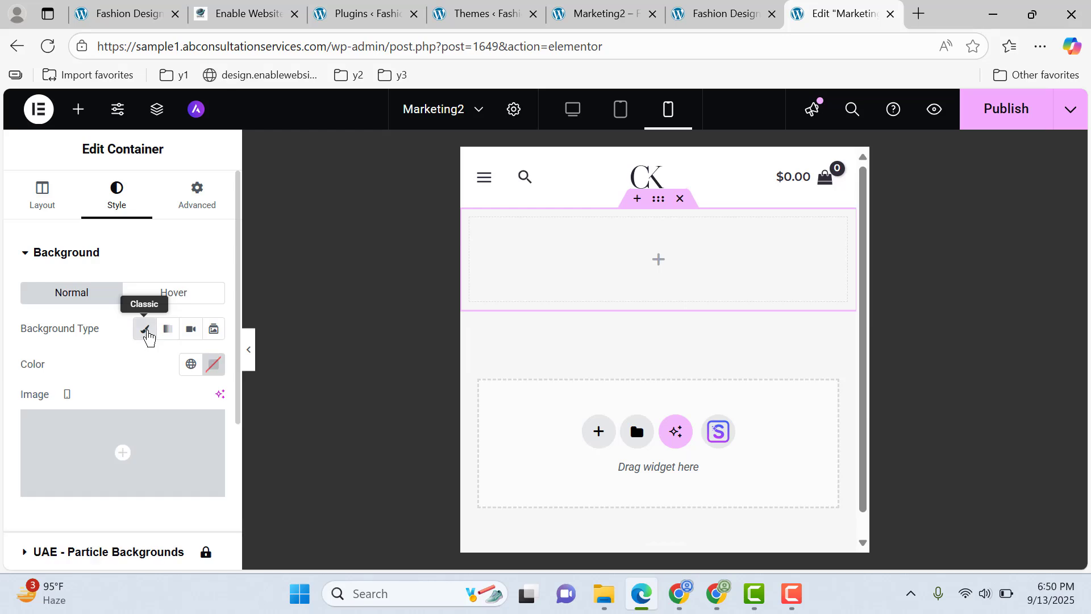
{"action": "left_click", "coordinate": [132, 443]}
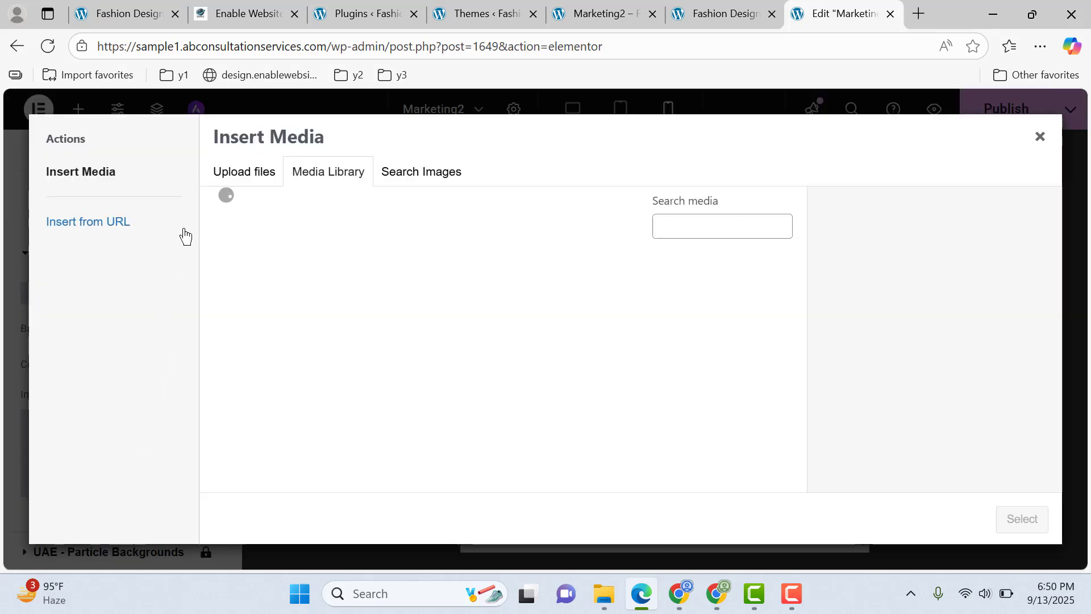
{"action": "left_click", "coordinate": [245, 176]}
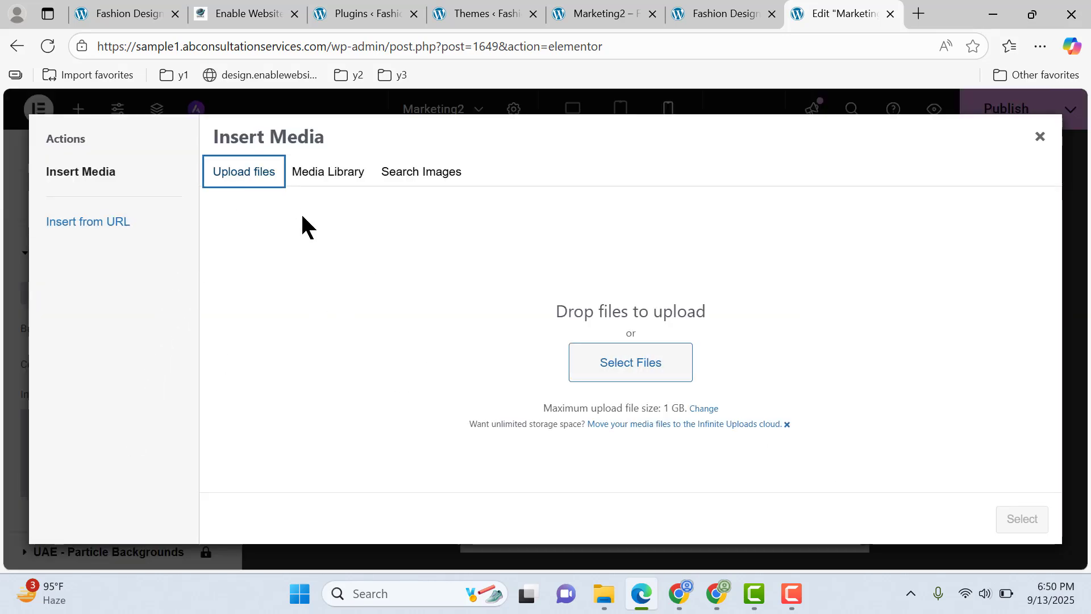
{"action": "left_click", "coordinate": [327, 181]}
{"action": "left_click", "coordinate": [356, 291]}
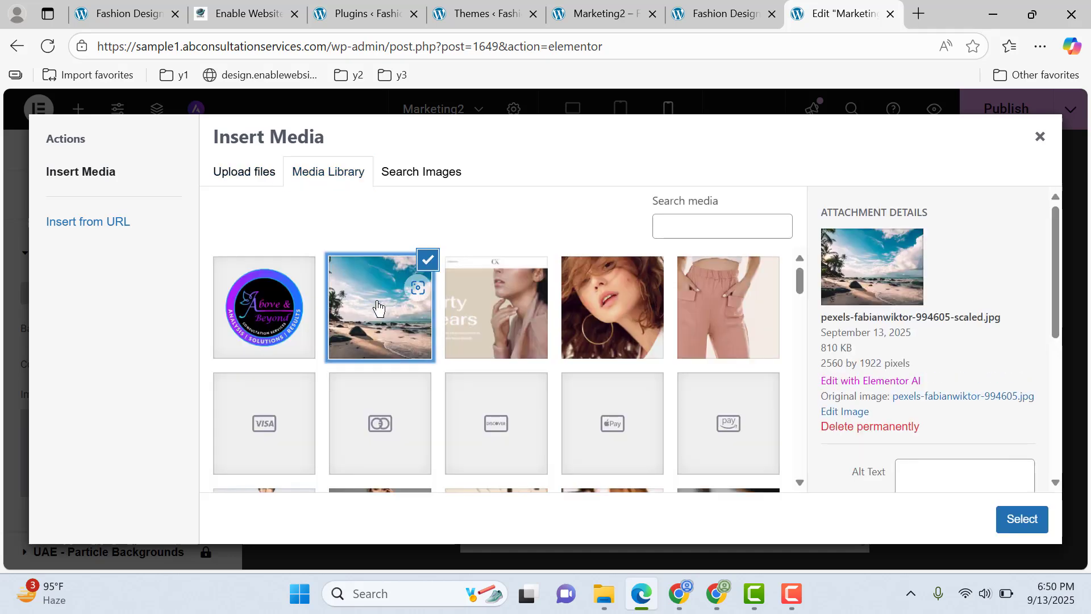
{"action": "left_click", "coordinate": [1021, 519]}
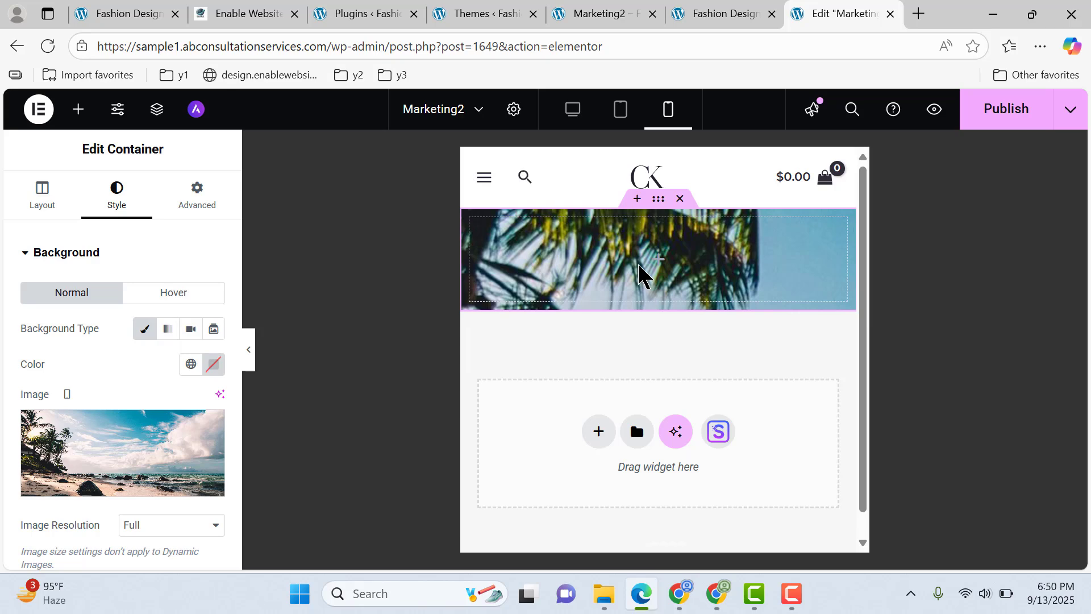
Following the sample page, add an Image widget inside the container and fill it with BEYOND-LOGO__1_-removebg-preview.png from the media library
{"action": "left_click", "coordinate": [722, 17]}
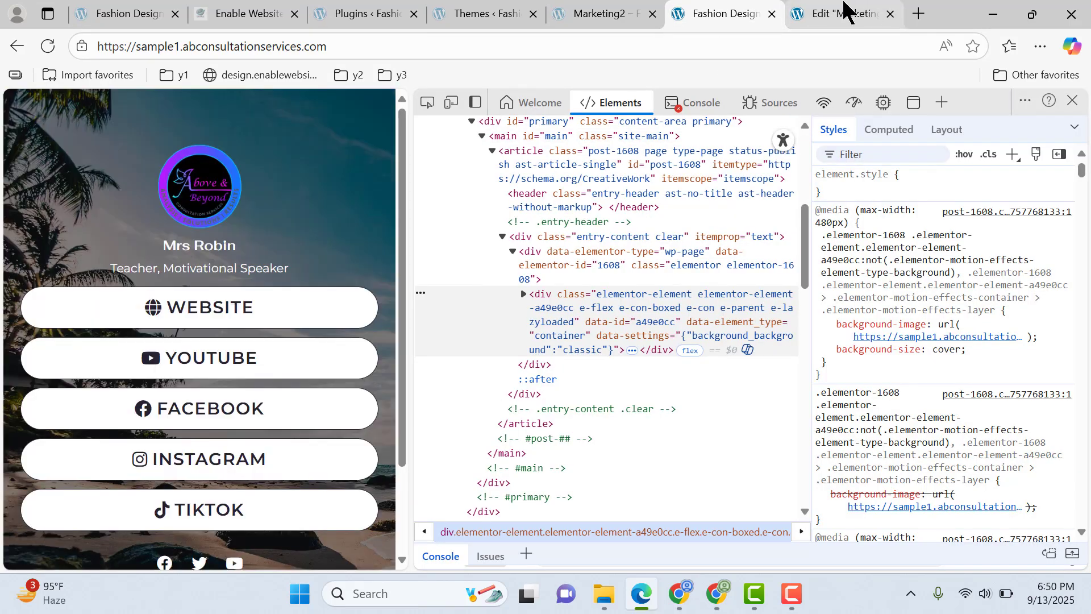
{"action": "left_click", "coordinate": [844, 10]}
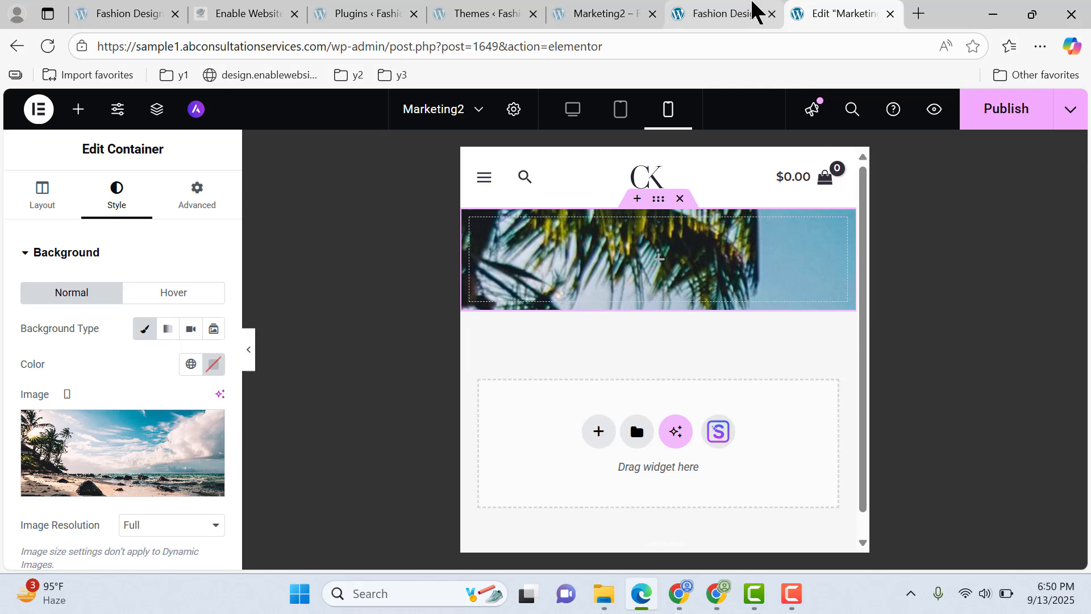
{"action": "left_click", "coordinate": [754, 12]}
{"action": "left_click", "coordinate": [826, 12]}
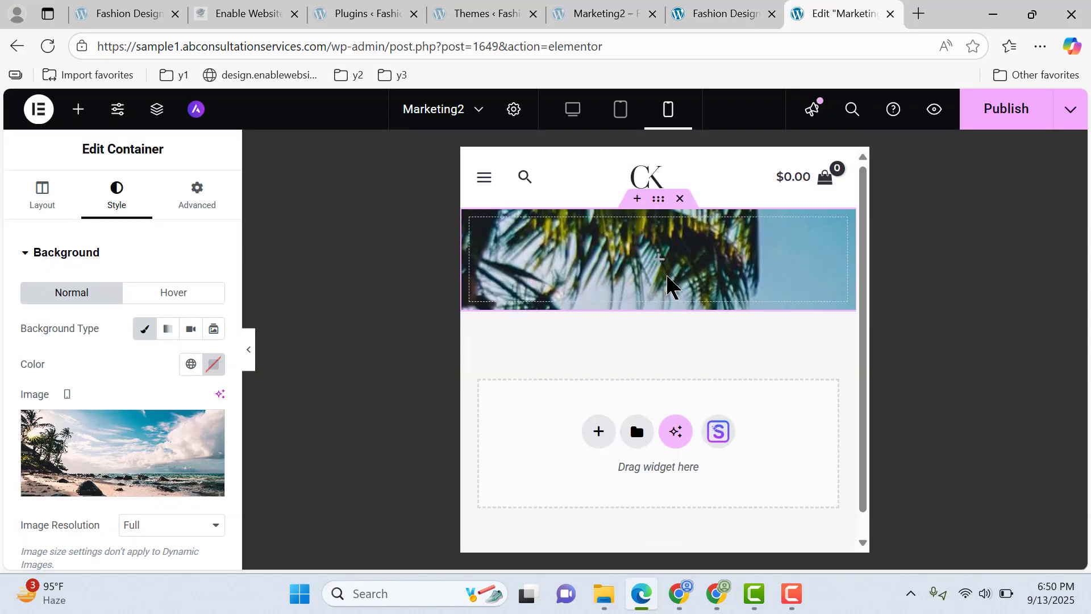
{"action": "left_click", "coordinate": [664, 268]}
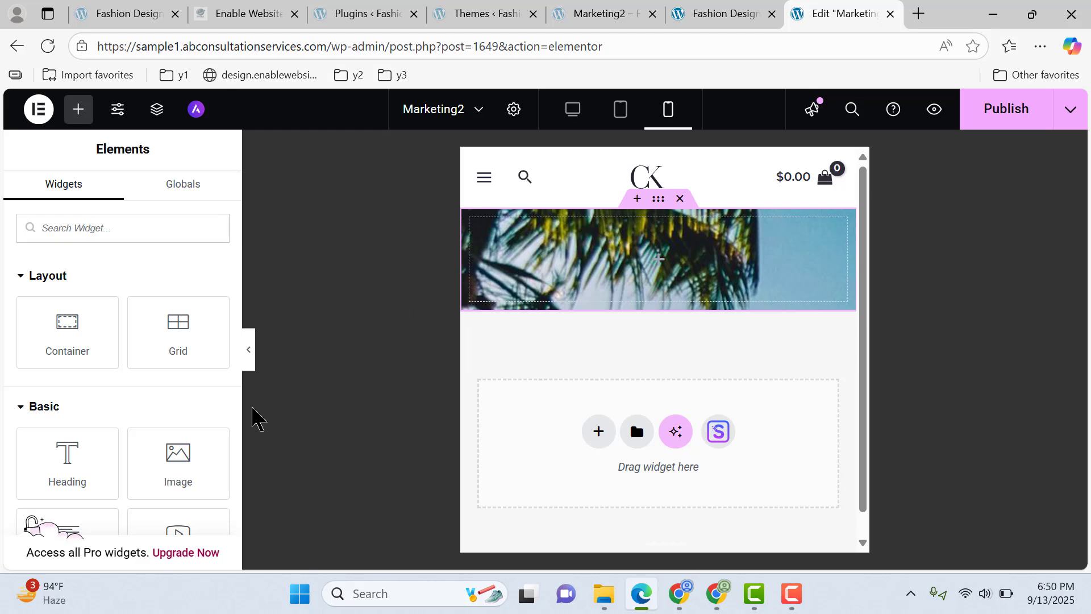
{"action": "left_click_drag", "start_coordinate": [182, 472], "coordinate": [682, 291]}
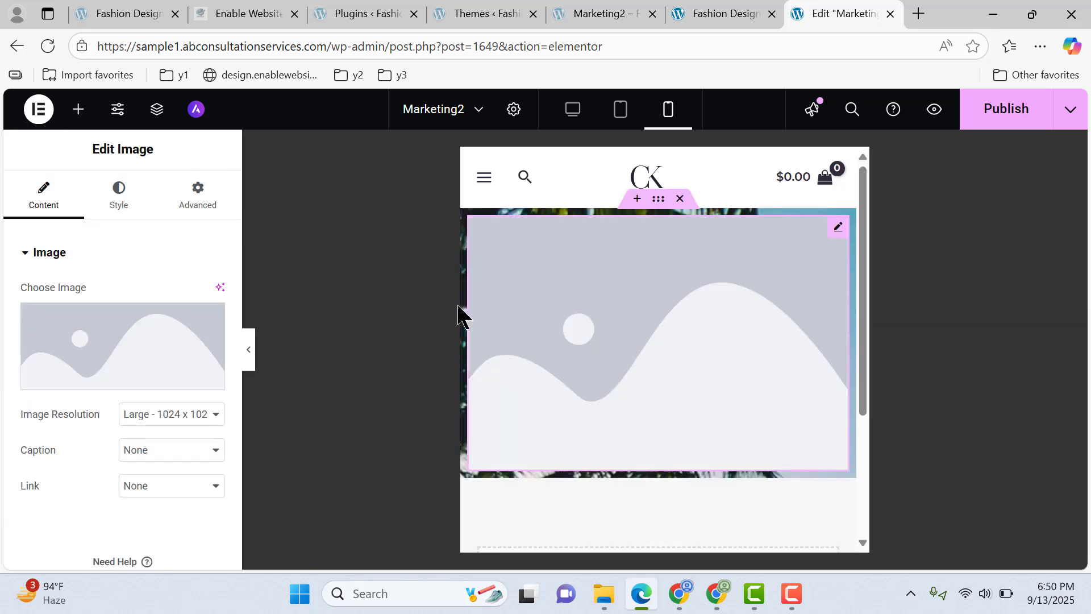
{"action": "left_click", "coordinate": [134, 339]}
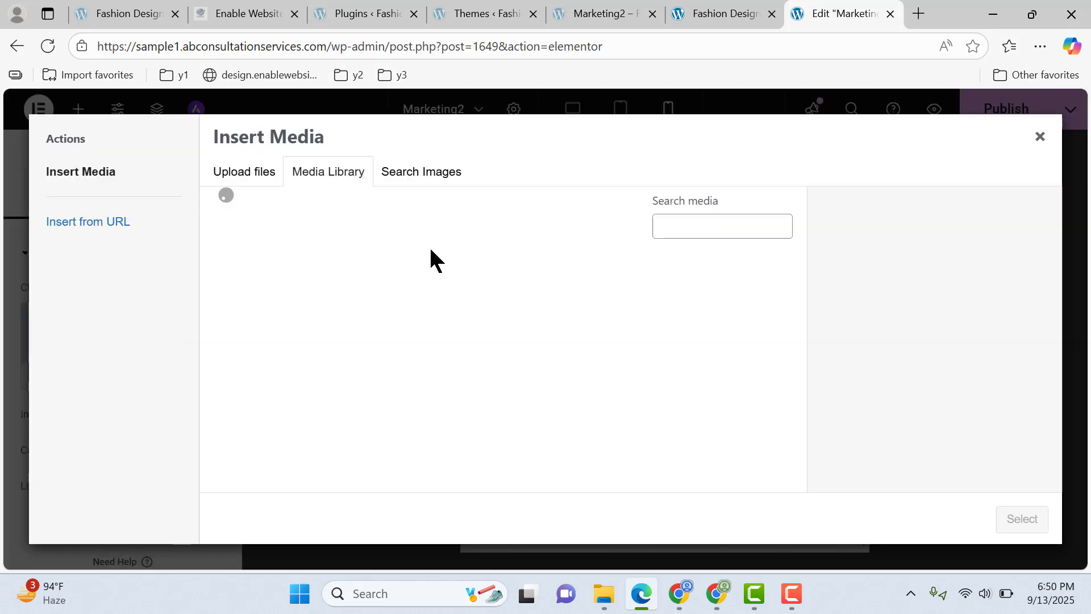
{"action": "left_click", "coordinate": [284, 334]}
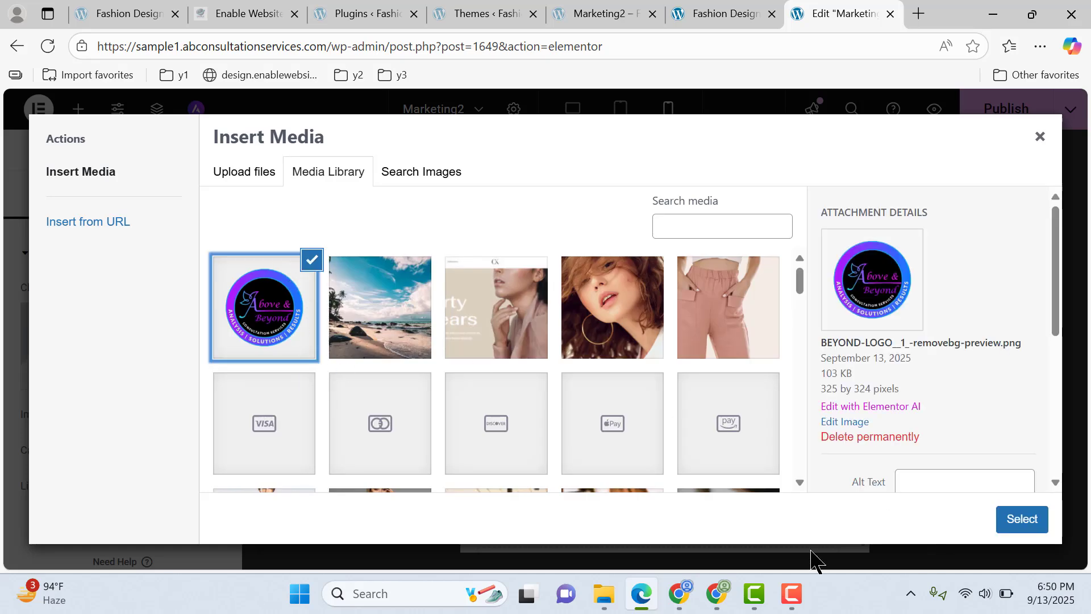
{"action": "left_click", "coordinate": [1030, 519]}
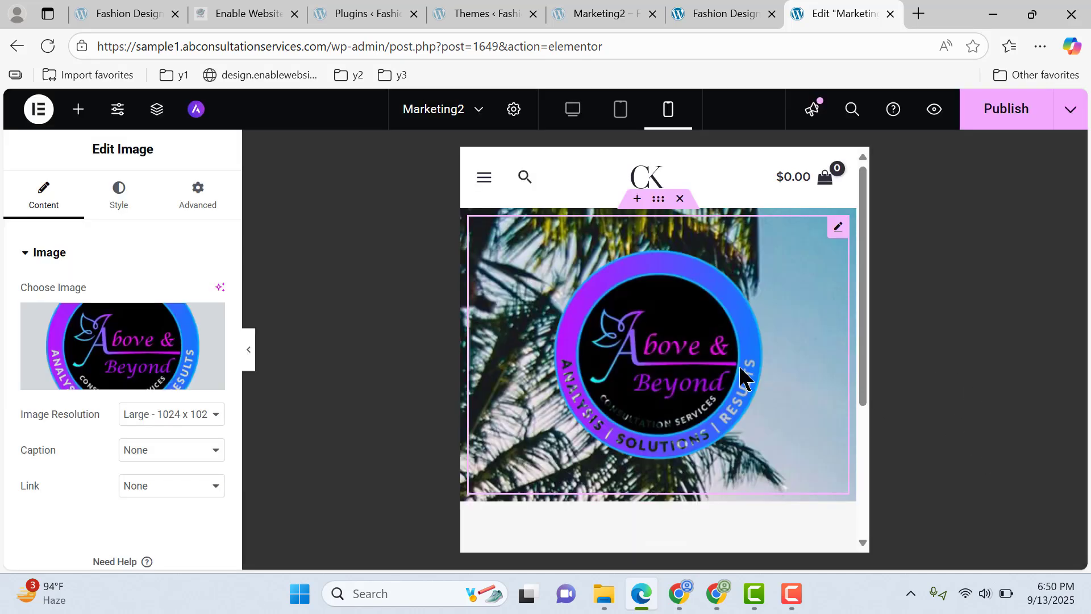
Set the logo image's resolution to Full and its width to 40%
{"action": "left_click", "coordinate": [161, 417]}
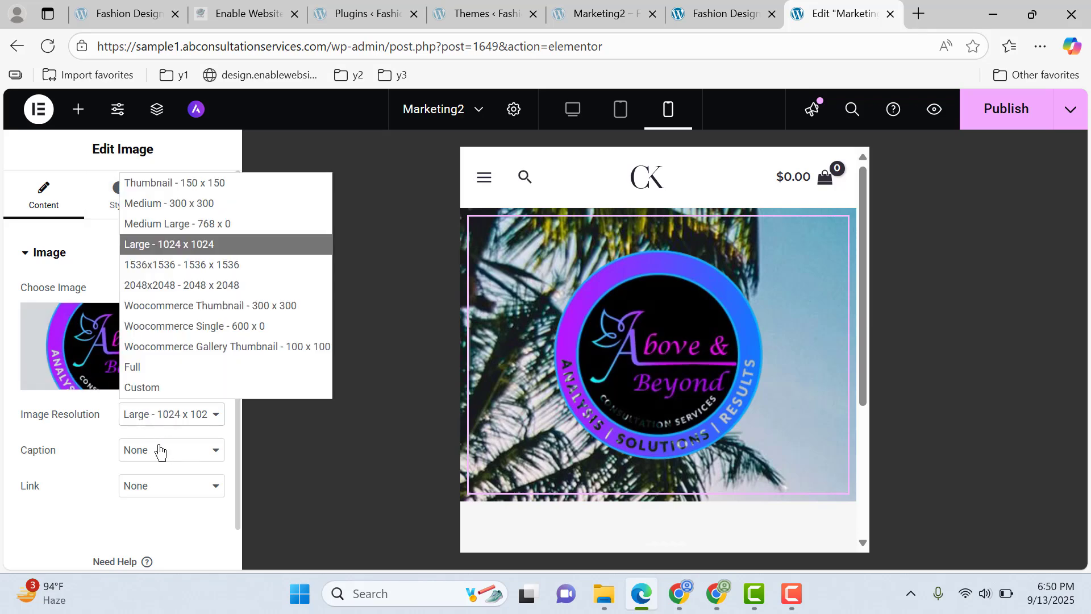
{"action": "left_click", "coordinate": [186, 368]}
{"action": "left_click", "coordinate": [119, 196]}
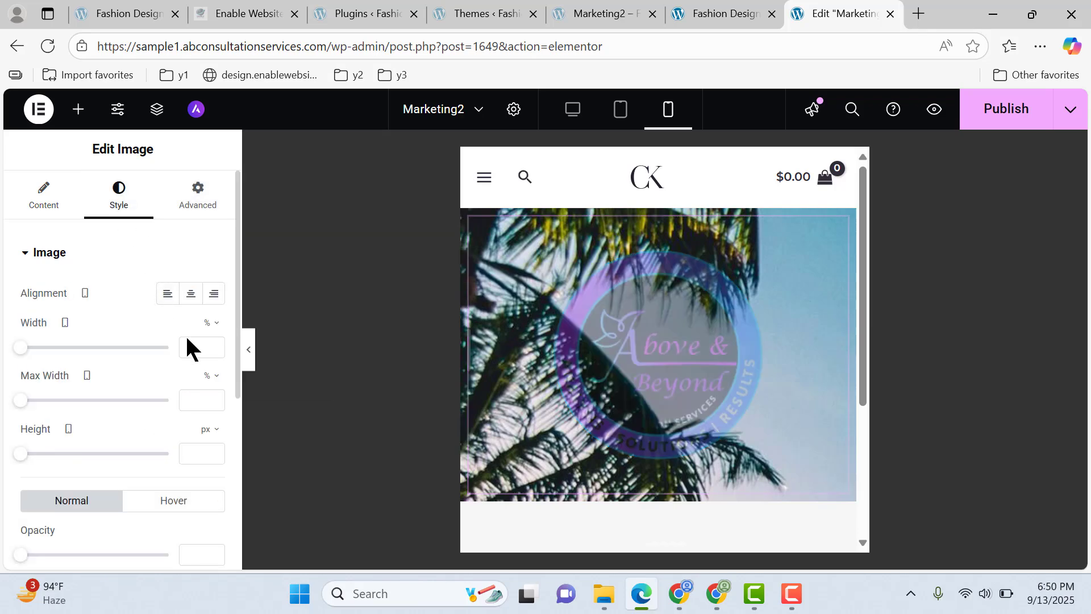
{"action": "type", "text": "40"}
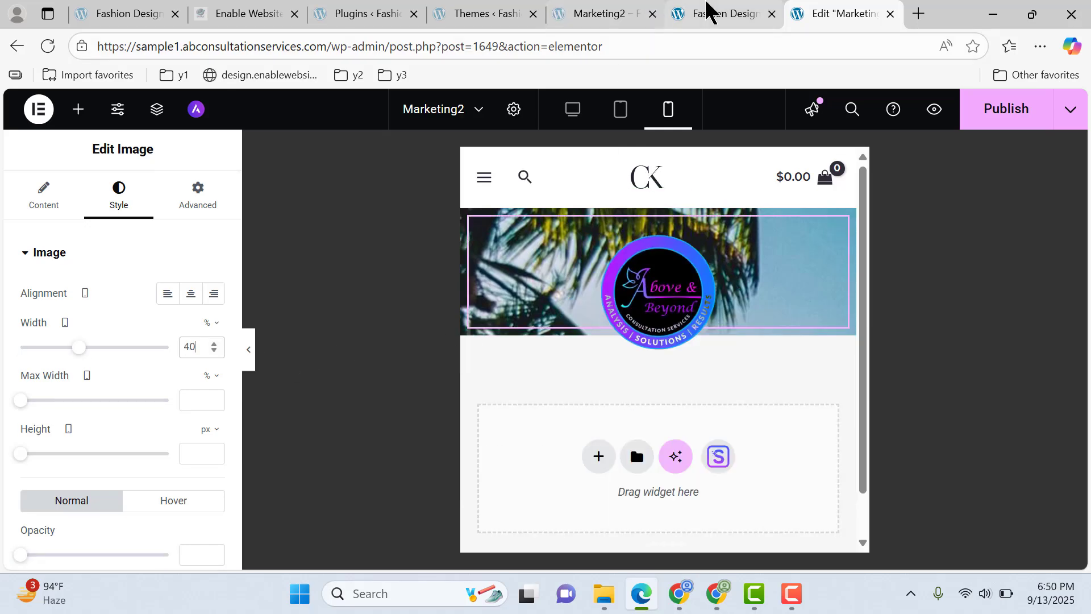
Following the sample page, add an H5 Heading widget below the logo and title it with the person's first name and "Freelancer"
{"action": "left_click", "coordinate": [709, 13]}
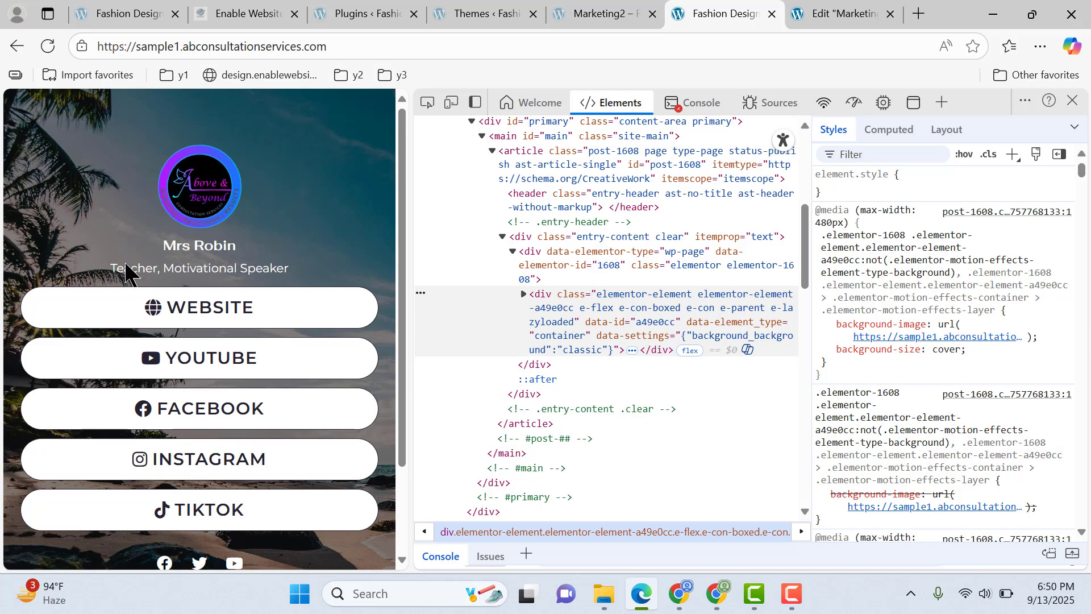
{"action": "left_click", "coordinate": [818, 14]}
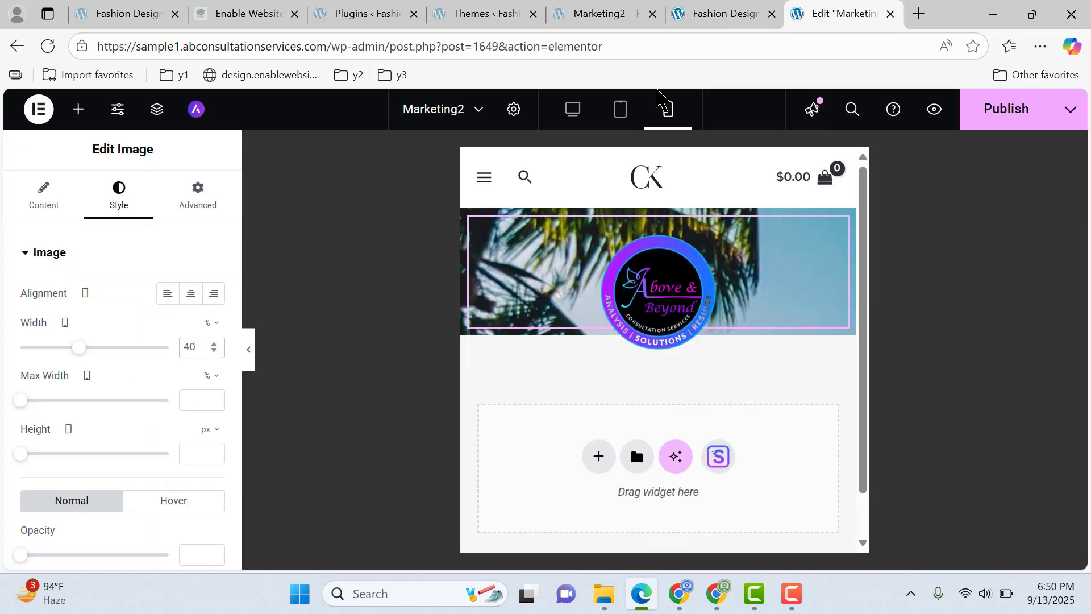
{"action": "left_click", "coordinate": [78, 109]}
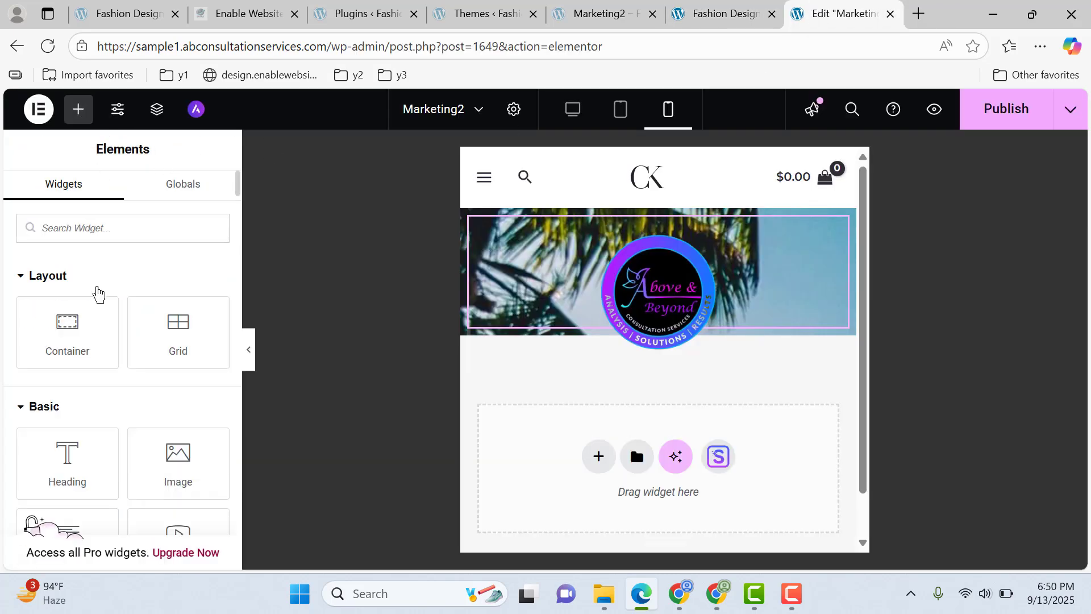
{"action": "left_click_drag", "start_coordinate": [48, 469], "coordinate": [691, 318]}
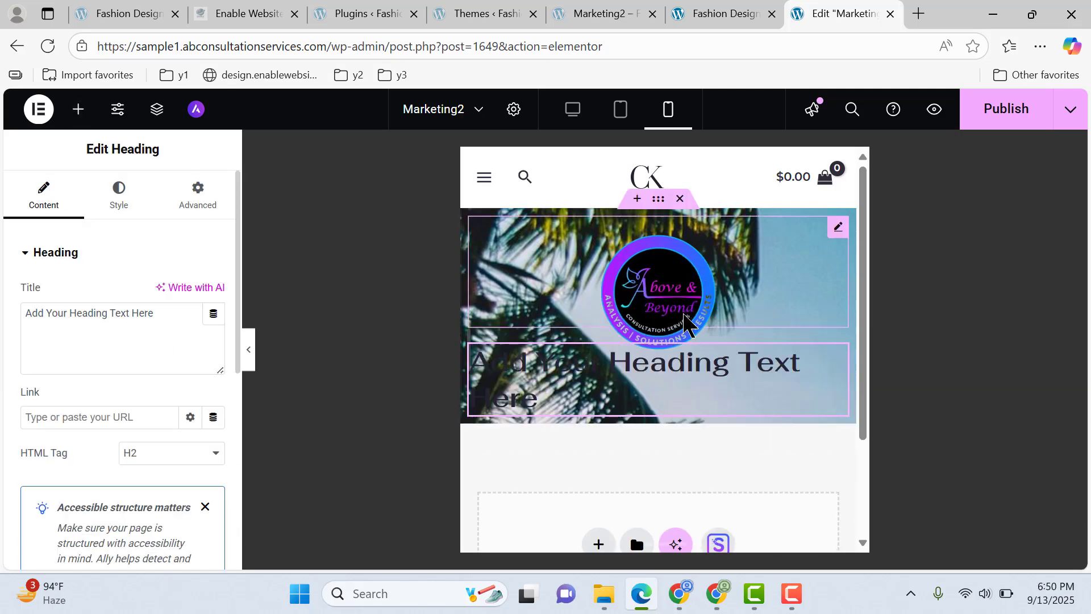
{"action": "left_click", "coordinate": [148, 453]}
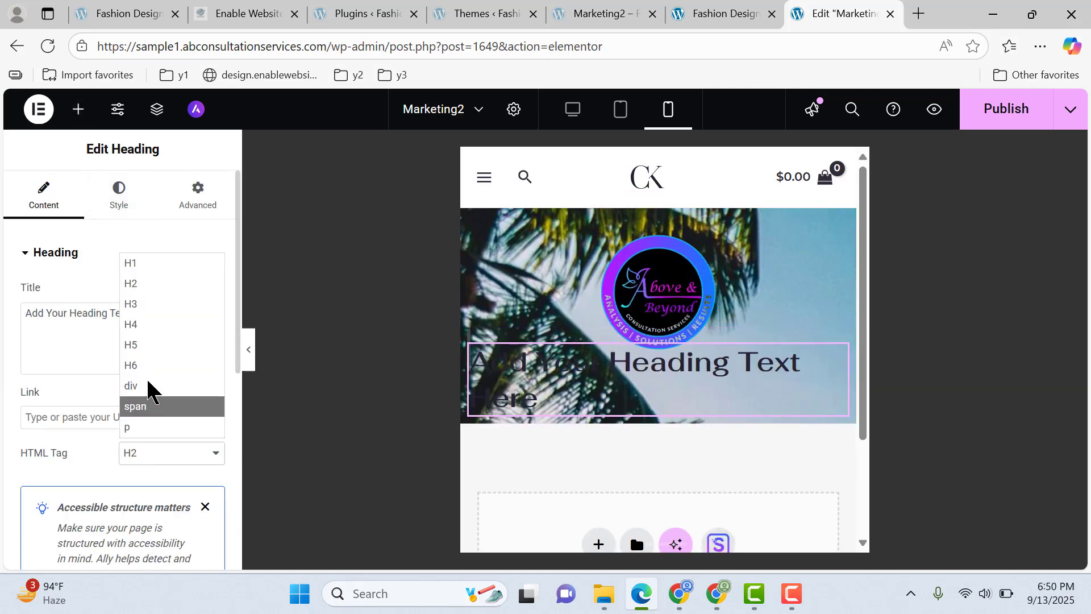
{"action": "left_click", "coordinate": [162, 345]}
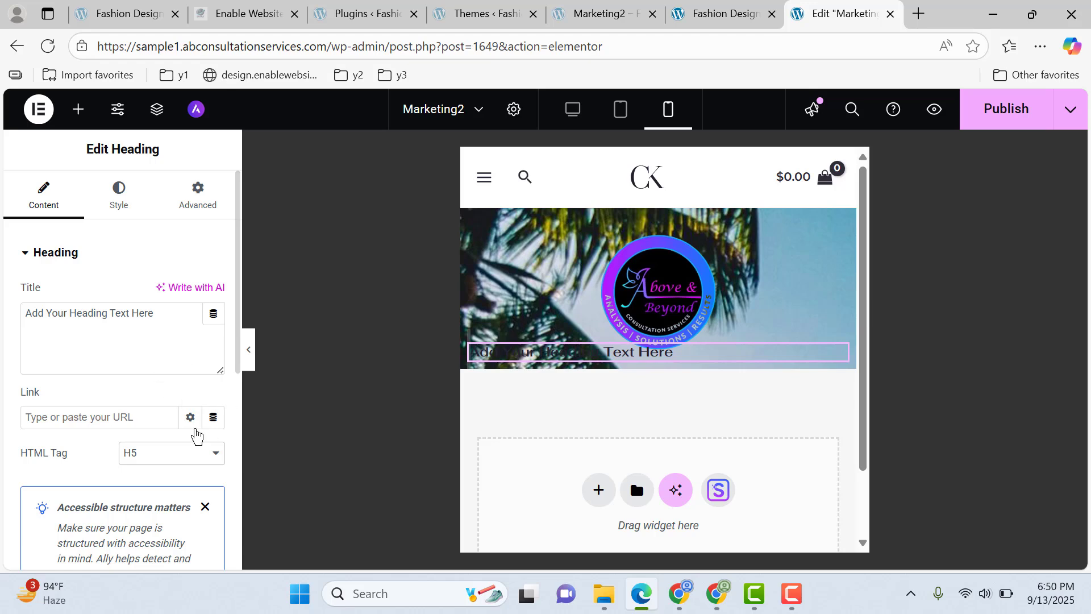
{"action": "left_click_drag", "start_coordinate": [185, 331], "coordinate": [5, 318]}
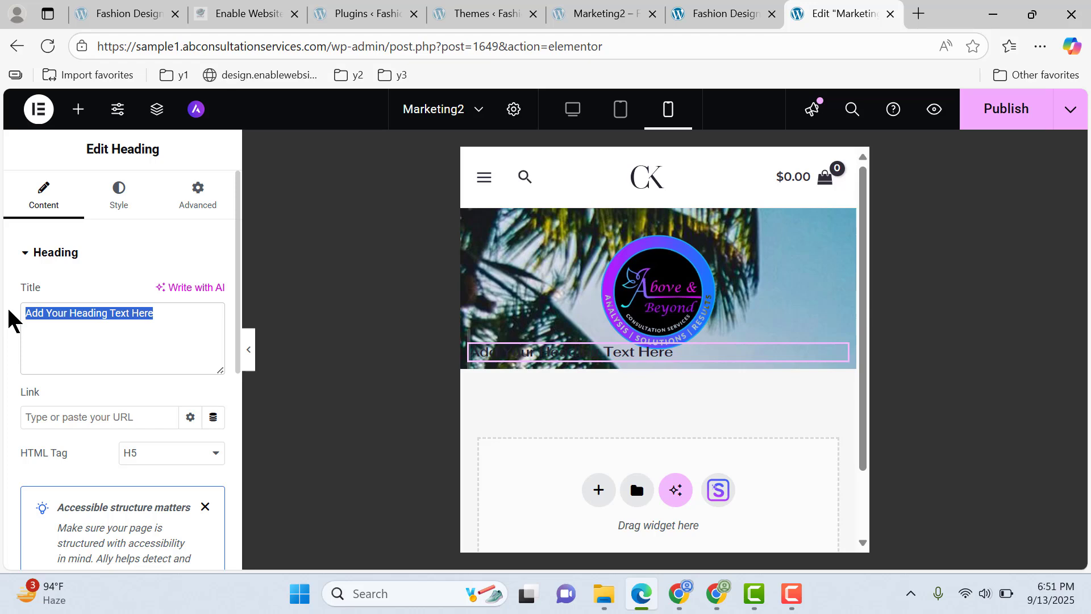
{"action": "type", "text": "Alina Freelancer"}
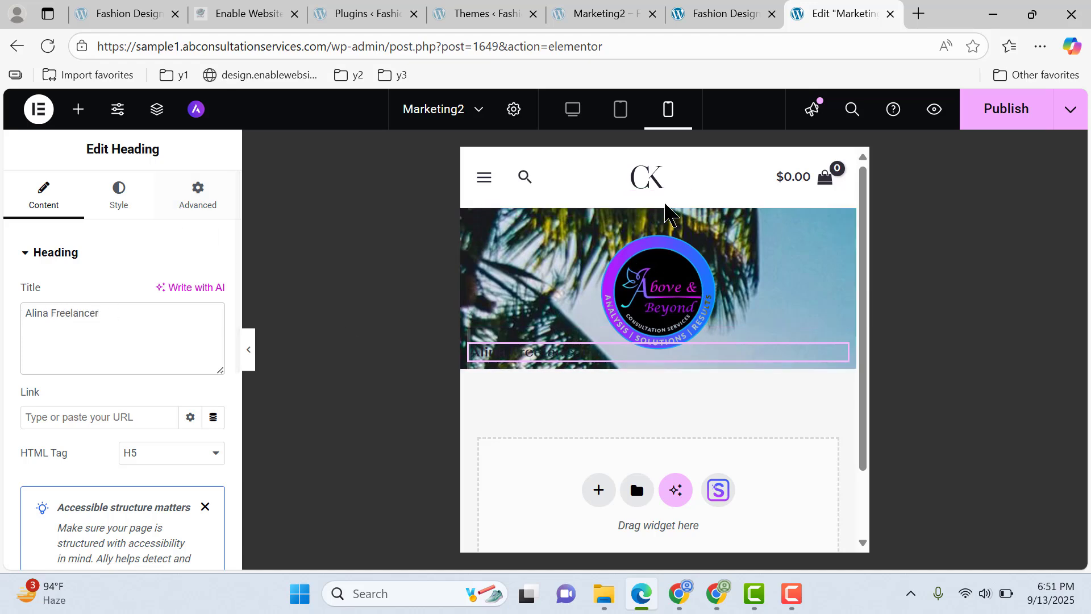
Center the container's items by setting both its Justify Content and Align Items to Center
{"action": "left_click", "coordinate": [660, 200]}
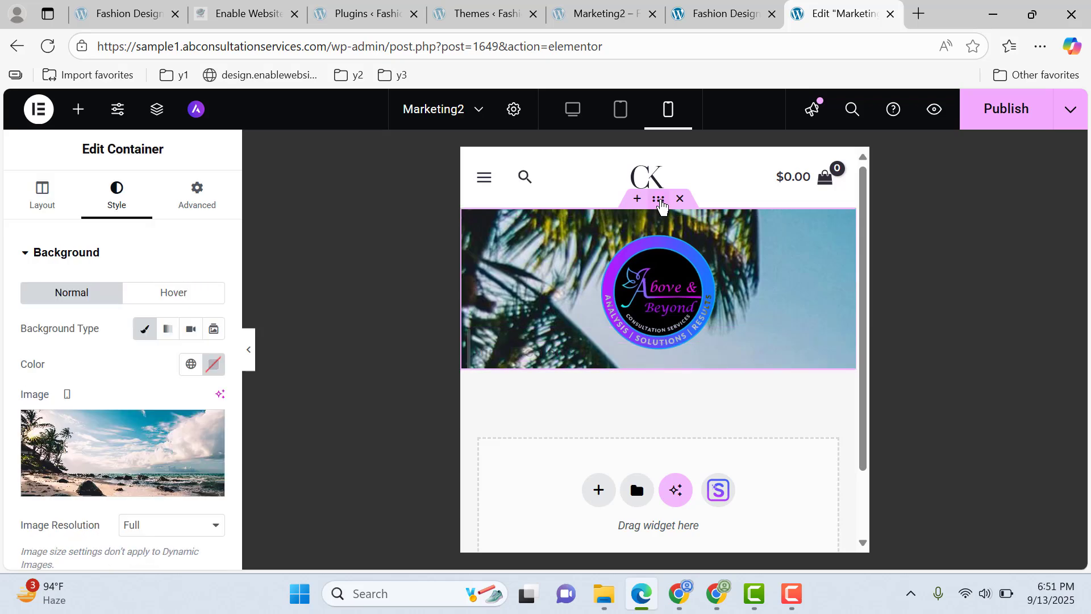
{"action": "left_click", "coordinate": [42, 196]}
{"action": "scroll", "coordinate": [91, 299], "scroll_direction": "down", "scroll_amount": 6}
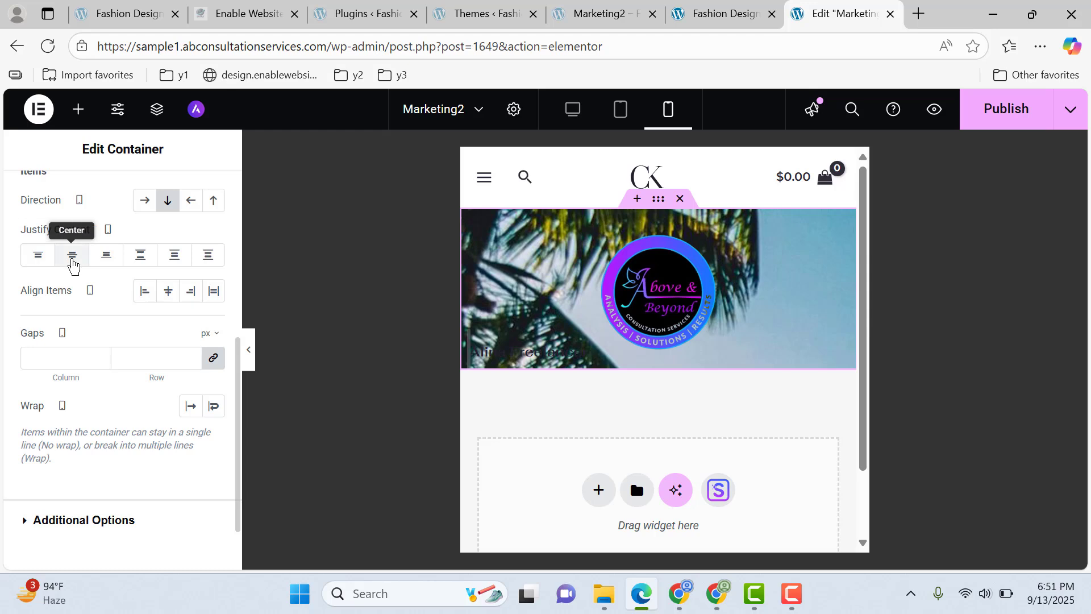
{"action": "left_click", "coordinate": [72, 256]}
{"action": "left_click", "coordinate": [167, 291]}
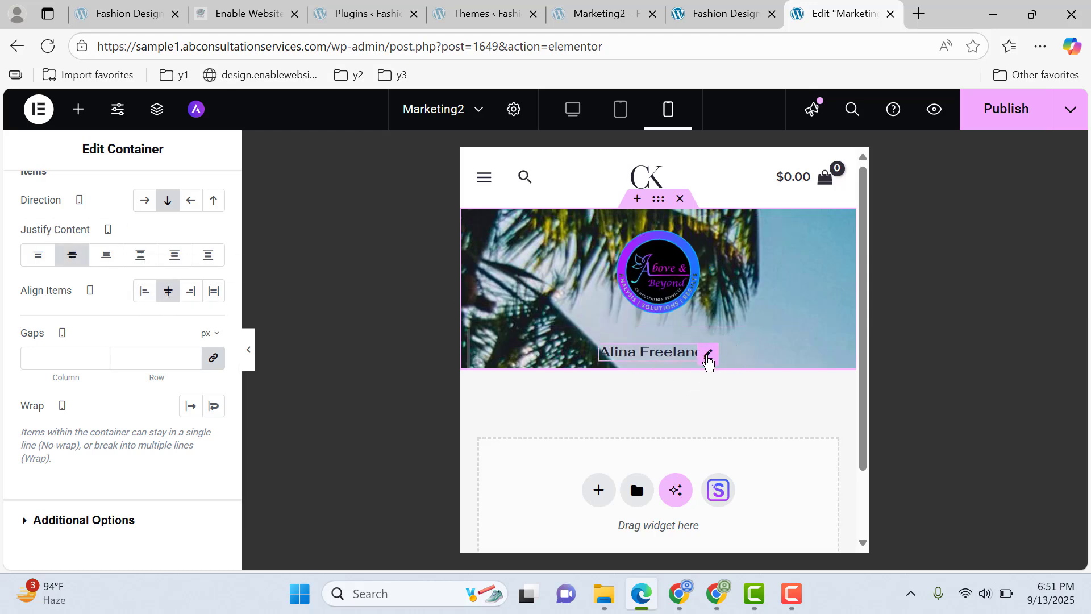
Add a Text Editor widget inside the container, directly below the heading
{"action": "left_click", "coordinate": [706, 357]}
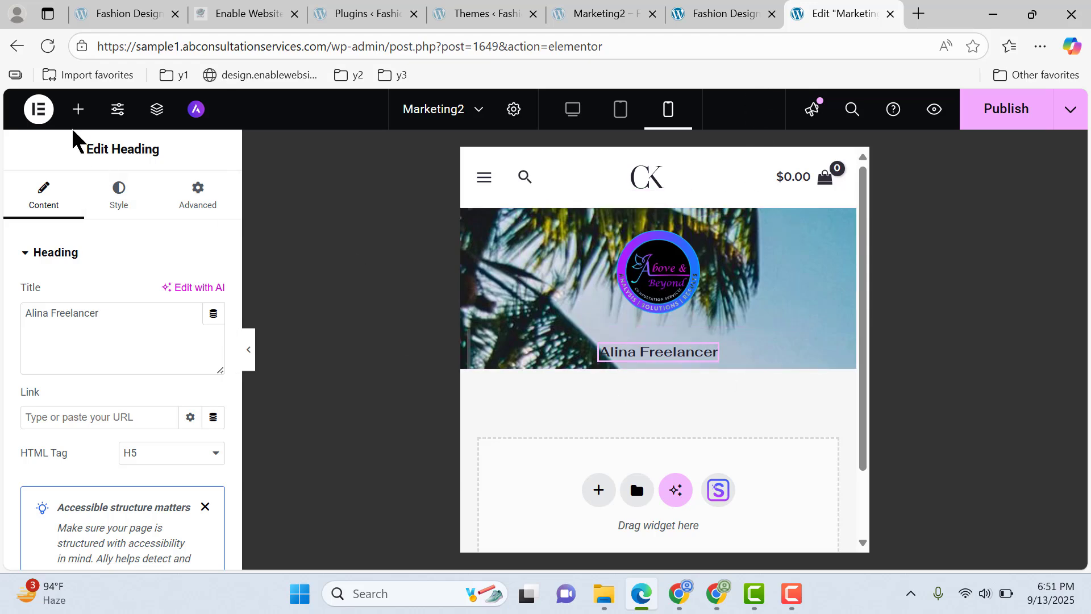
{"action": "left_click", "coordinate": [78, 109]}
{"action": "scroll", "coordinate": [127, 357], "scroll_direction": "down", "scroll_amount": 3}
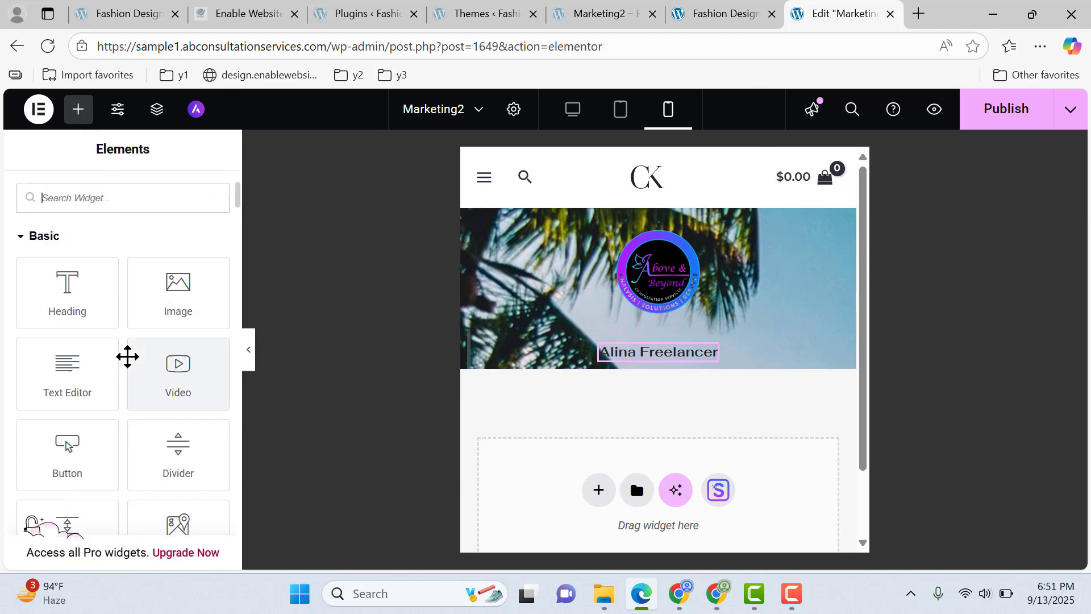
{"action": "left_click_drag", "start_coordinate": [80, 382], "coordinate": [671, 368]}
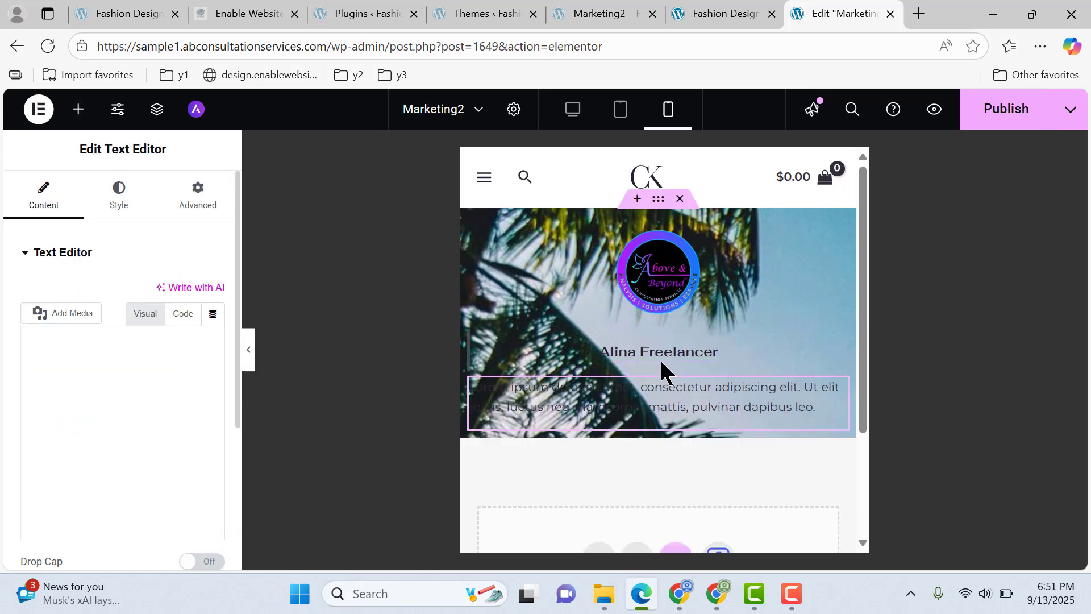
Replace the Text Editor's placeholder text with the tagline "Teacher, Motivational Speaker" copied from the sample page
{"action": "left_click", "coordinate": [733, 9]}
{"action": "triple_click", "coordinate": [143, 271]}
{"action": "key", "text": "ctrl+c"}
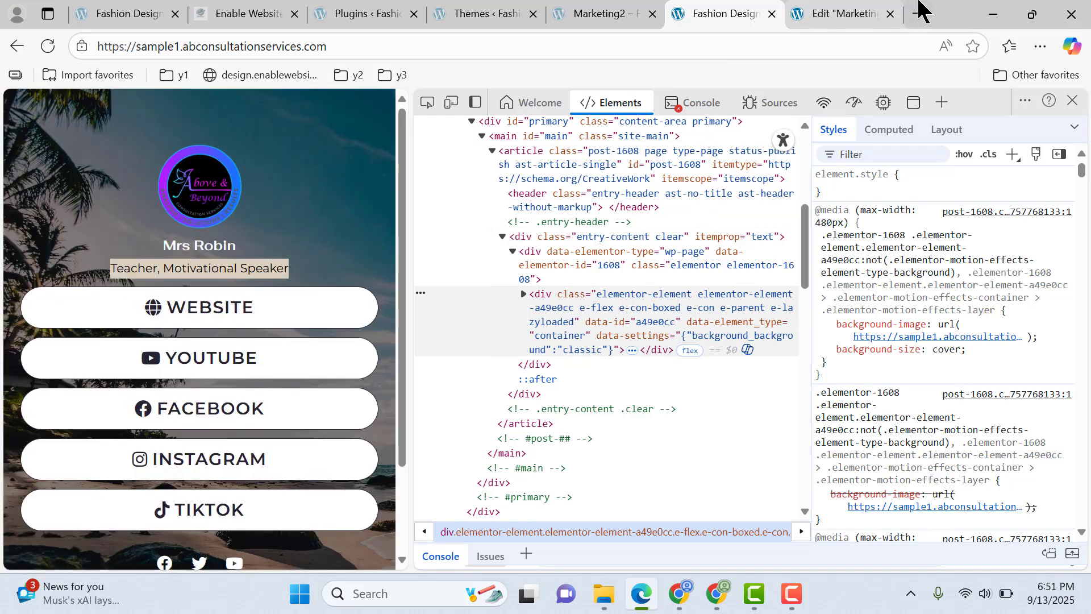
{"action": "left_click", "coordinate": [919, 13]}
{"action": "key", "text": "ctrl+v"}
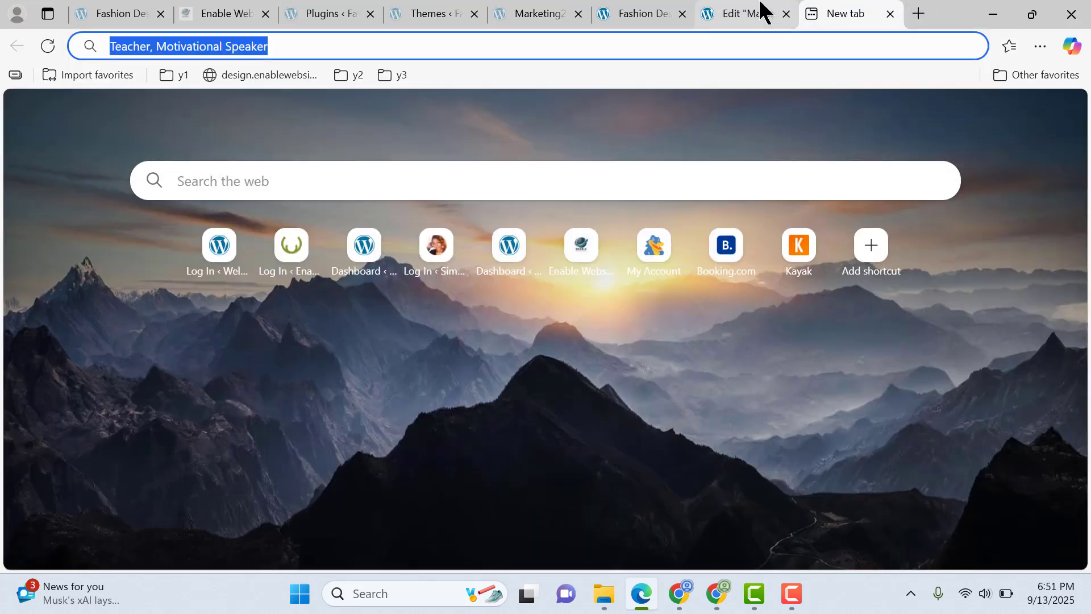
{"action": "left_click", "coordinate": [750, 13]}
{"action": "triple_click", "coordinate": [182, 425]}
{"action": "key", "text": "ctrl+v"}
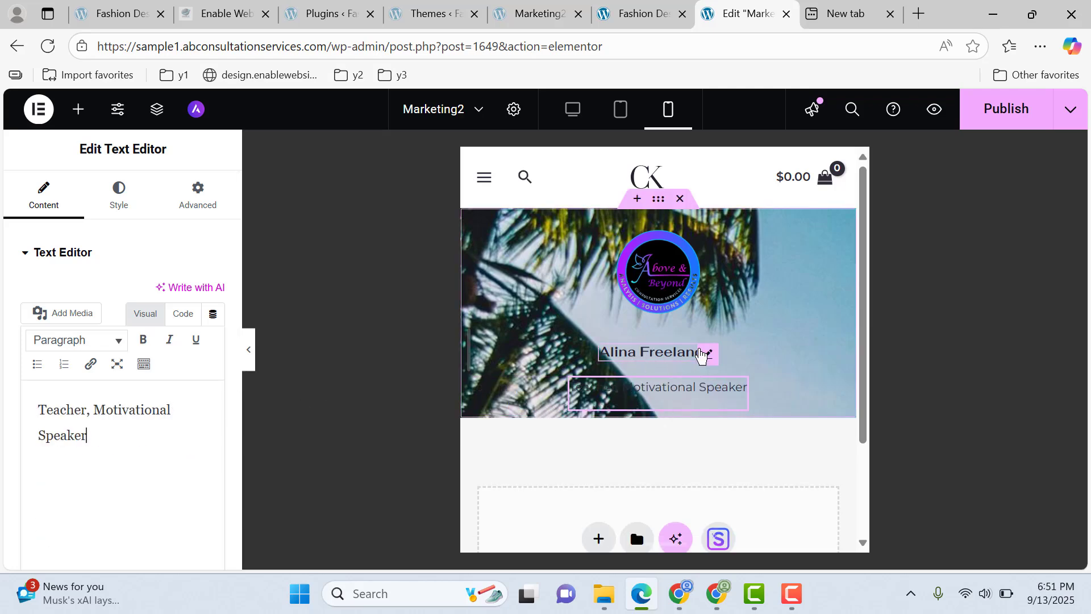
Give the container a classic background overlay in black
{"action": "left_click", "coordinate": [659, 200]}
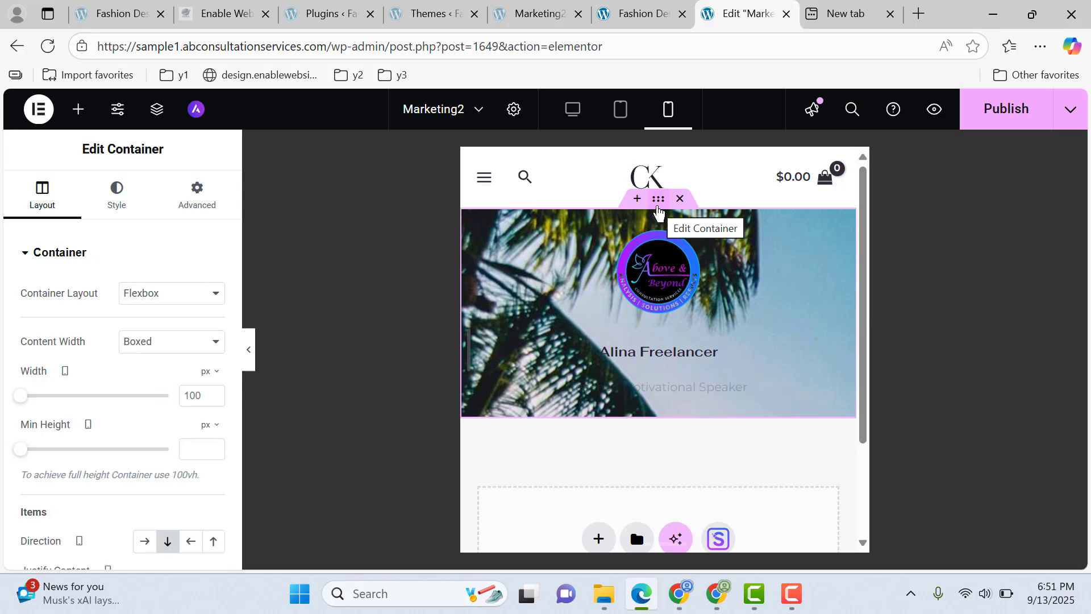
{"action": "left_click", "coordinate": [117, 205]}
{"action": "left_click", "coordinate": [80, 252]}
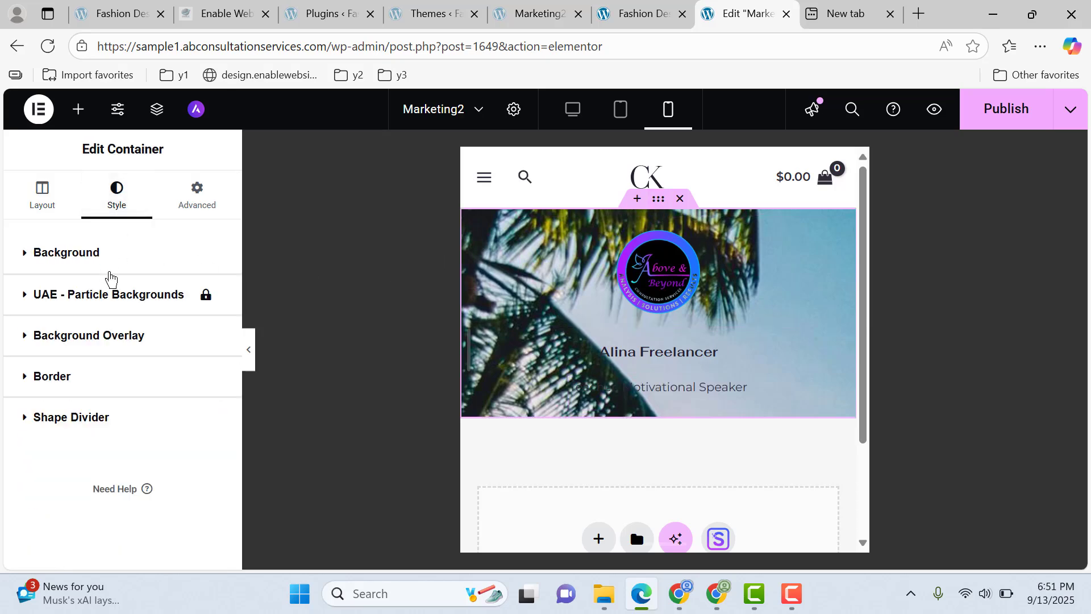
{"action": "left_click", "coordinate": [112, 348]}
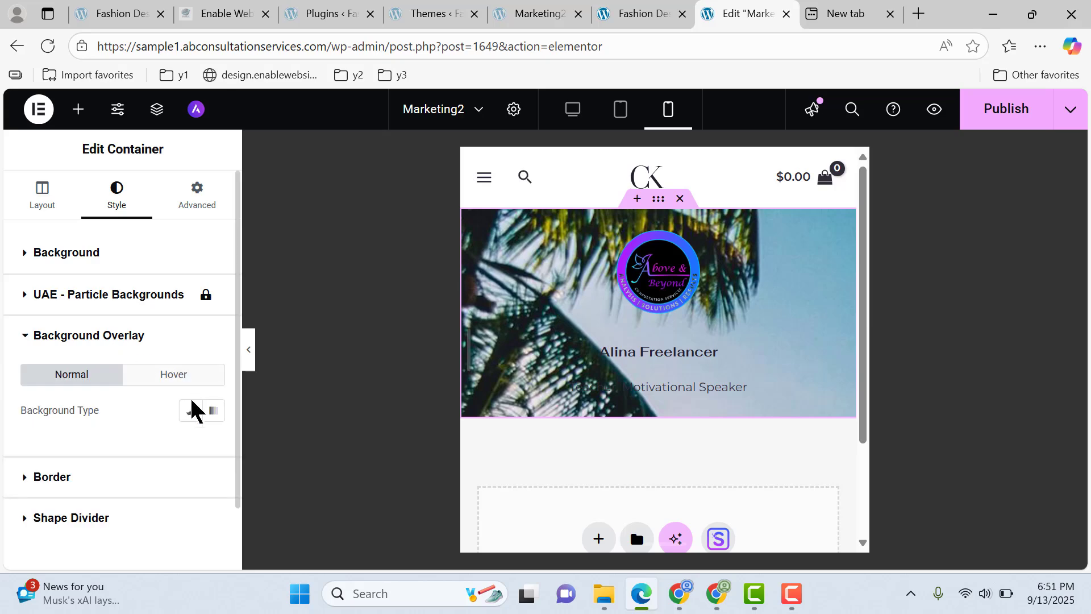
{"action": "left_click", "coordinate": [192, 412]}
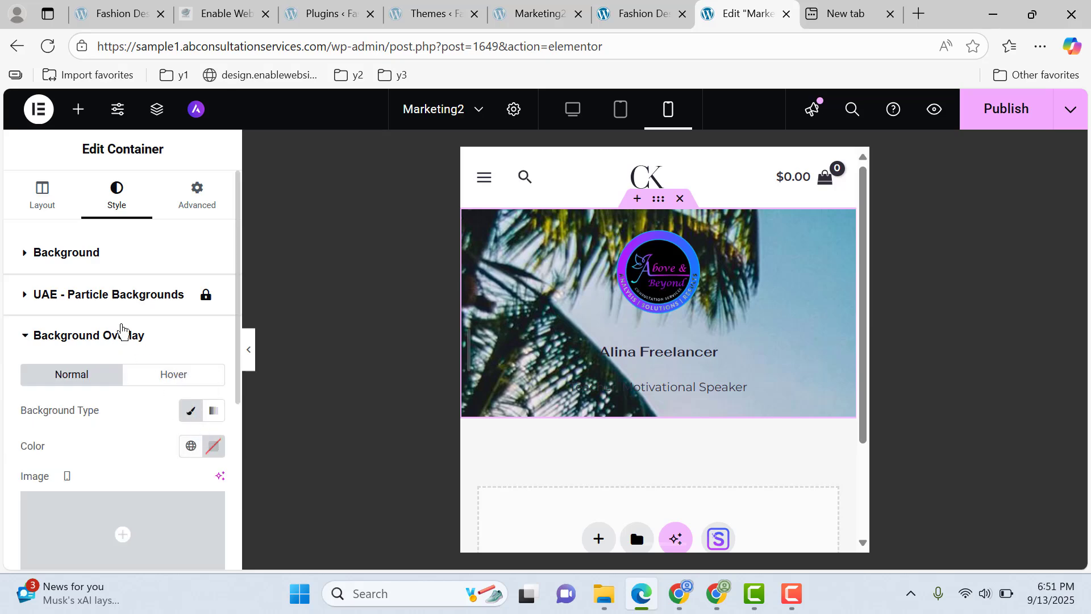
{"action": "scroll", "coordinate": [142, 341], "scroll_direction": "down", "scroll_amount": 3}
{"action": "left_click", "coordinate": [213, 275]}
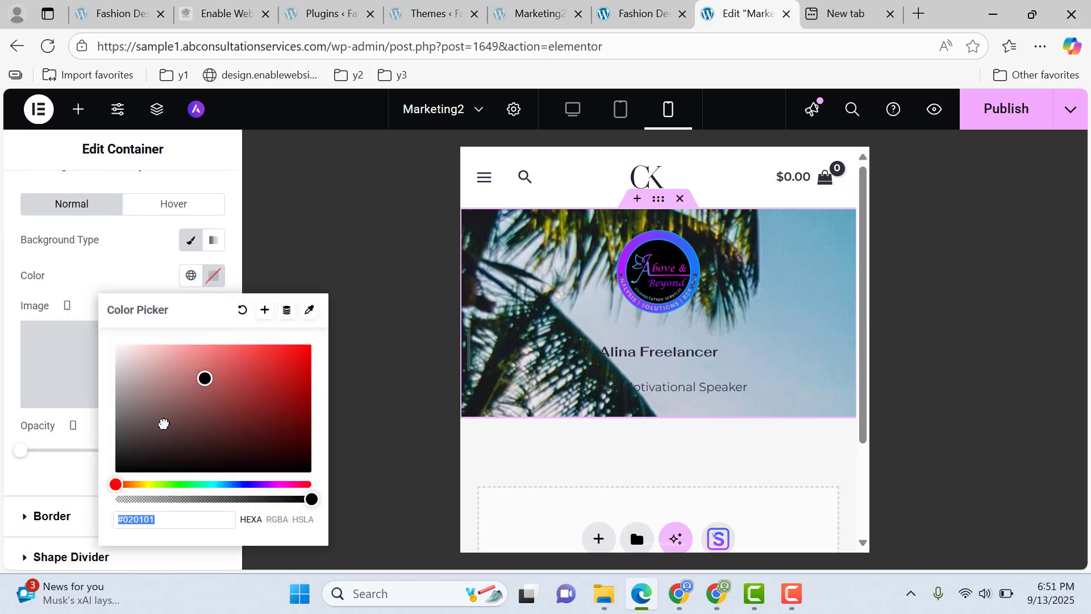
{"action": "left_click_drag", "start_coordinate": [164, 424], "coordinate": [83, 522]}
{"action": "left_click", "coordinate": [9, 399]}
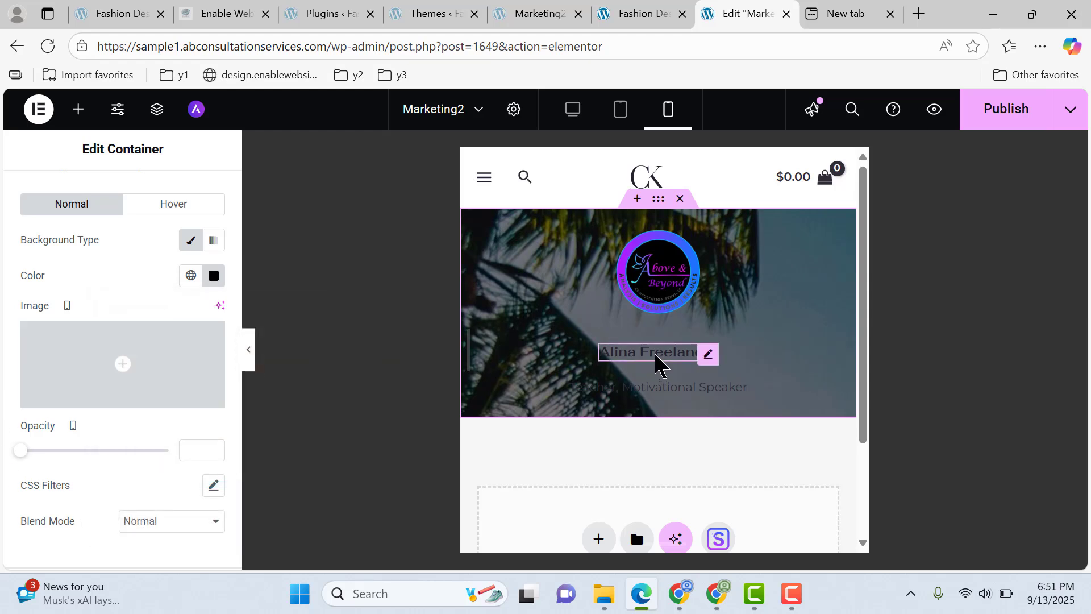
Set the heading's text color to white, #FFFFFF
{"action": "left_click", "coordinate": [708, 365]}
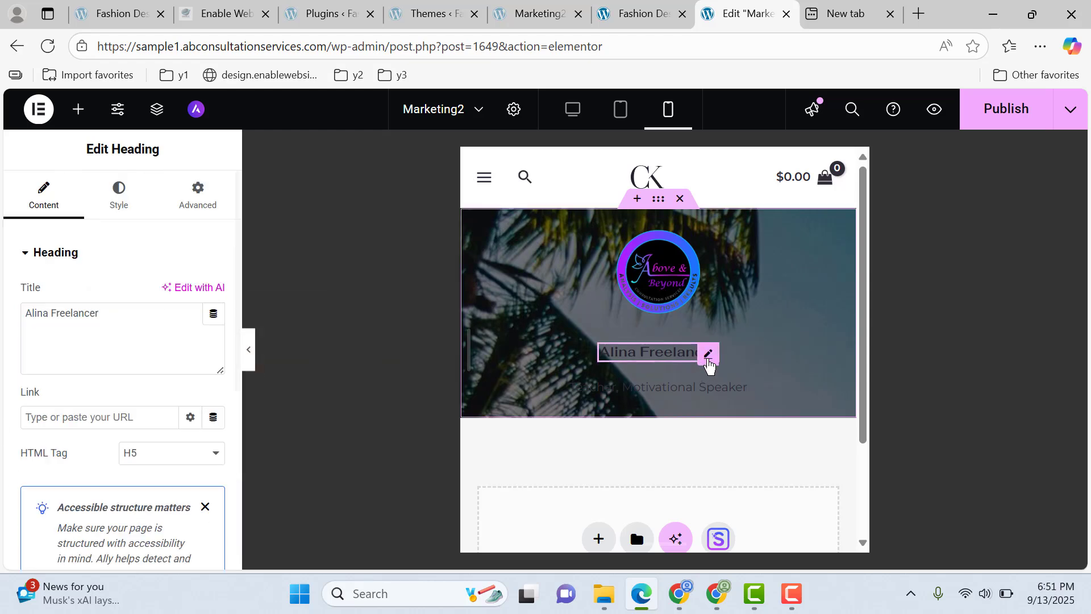
{"action": "left_click", "coordinate": [113, 196]}
{"action": "scroll", "coordinate": [164, 358], "scroll_direction": "down", "scroll_amount": 3}
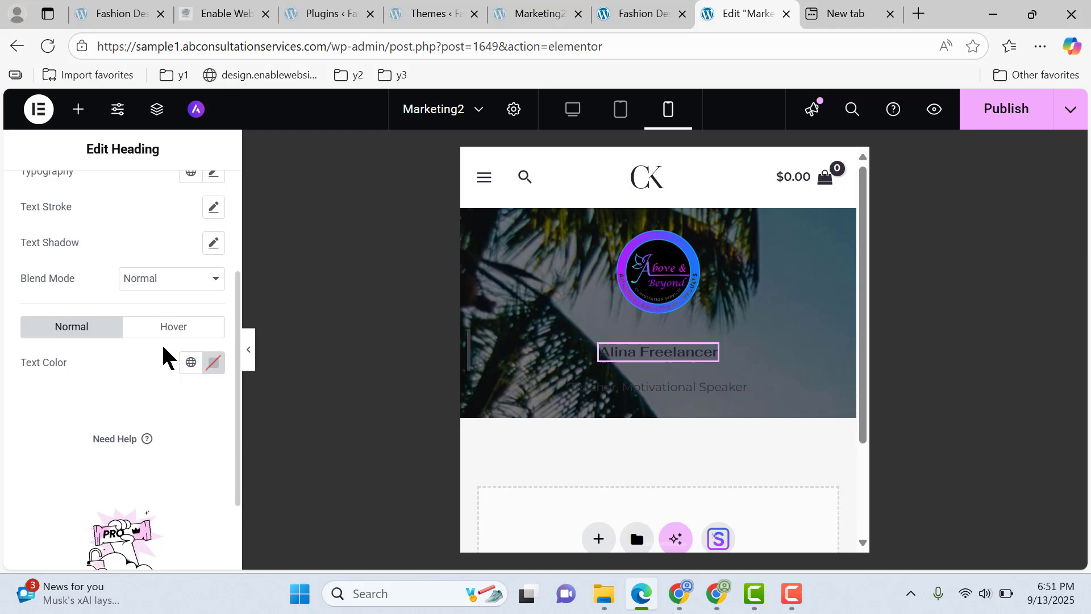
{"action": "left_click", "coordinate": [217, 375]}
{"action": "left_click_drag", "start_coordinate": [176, 243], "coordinate": [66, 146]}
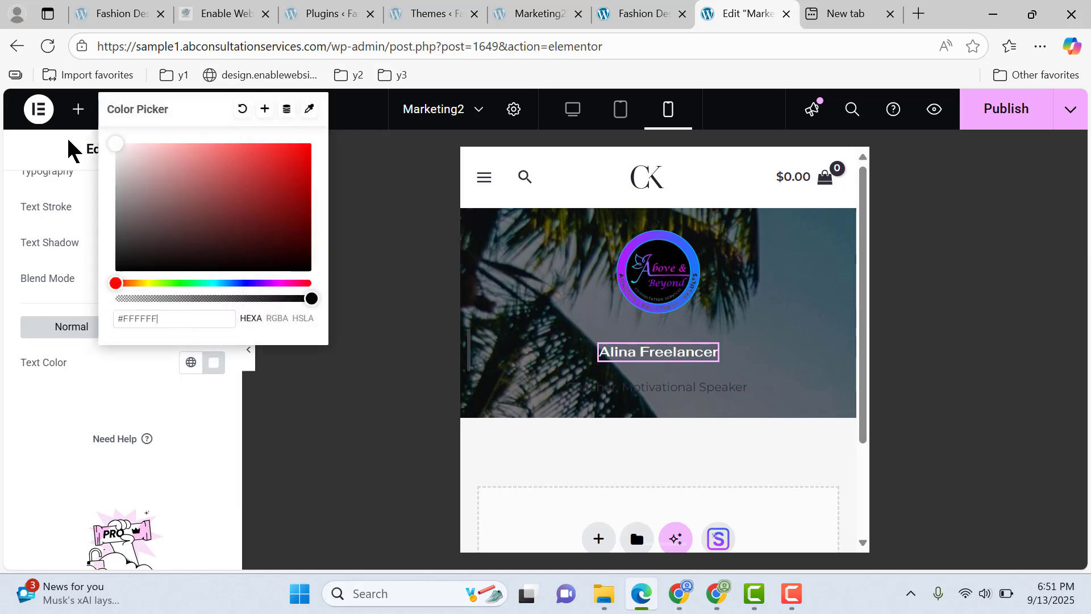
{"action": "left_click", "coordinate": [6, 304]}
Unlink the heading's margin values and set its top margin to -20 px
{"action": "scroll", "coordinate": [194, 250], "scroll_direction": "up", "scroll_amount": 3}
{"action": "left_click", "coordinate": [211, 200]}
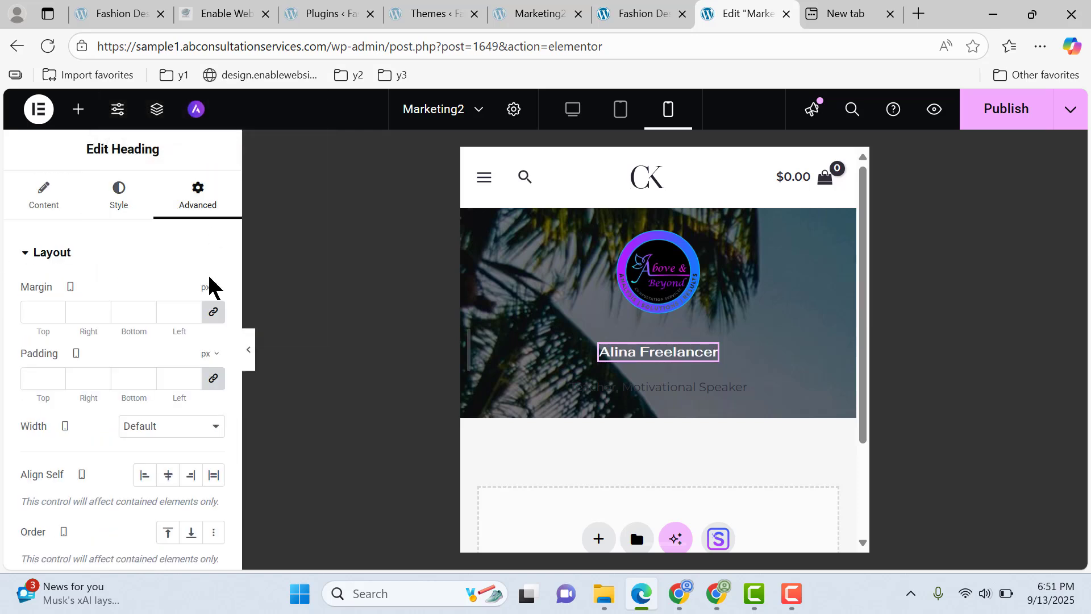
{"action": "left_click", "coordinate": [211, 316]}
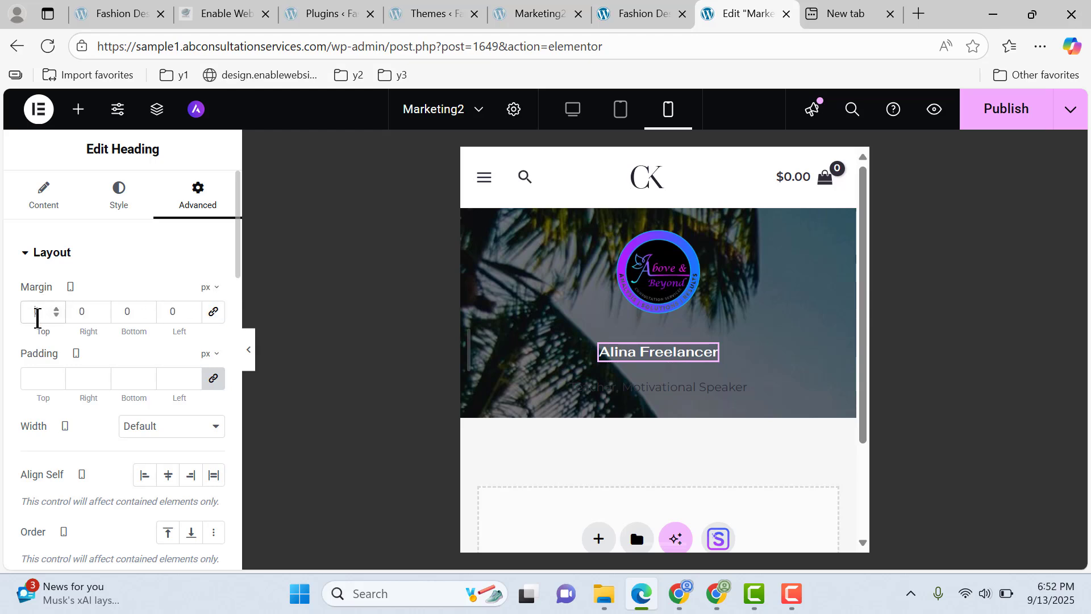
{"action": "left_click", "coordinate": [55, 316]}
{"action": "type", "text": "20"}
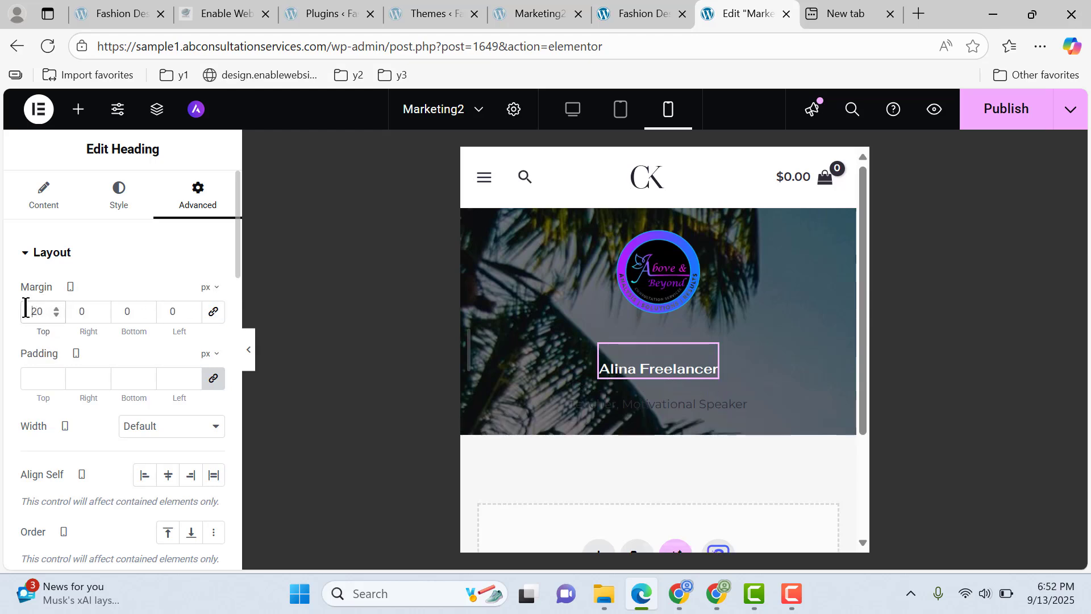
{"action": "type", "text": "-"}
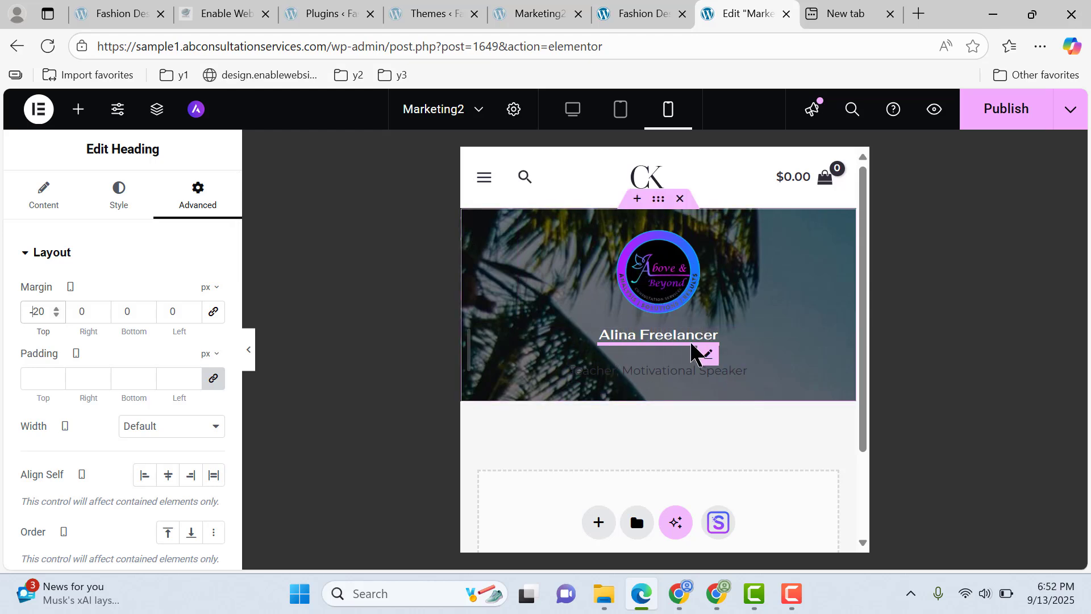
Set both the text color and the link color of the tagline below the heading to #FFFFFF
{"action": "left_click", "coordinate": [737, 375]}
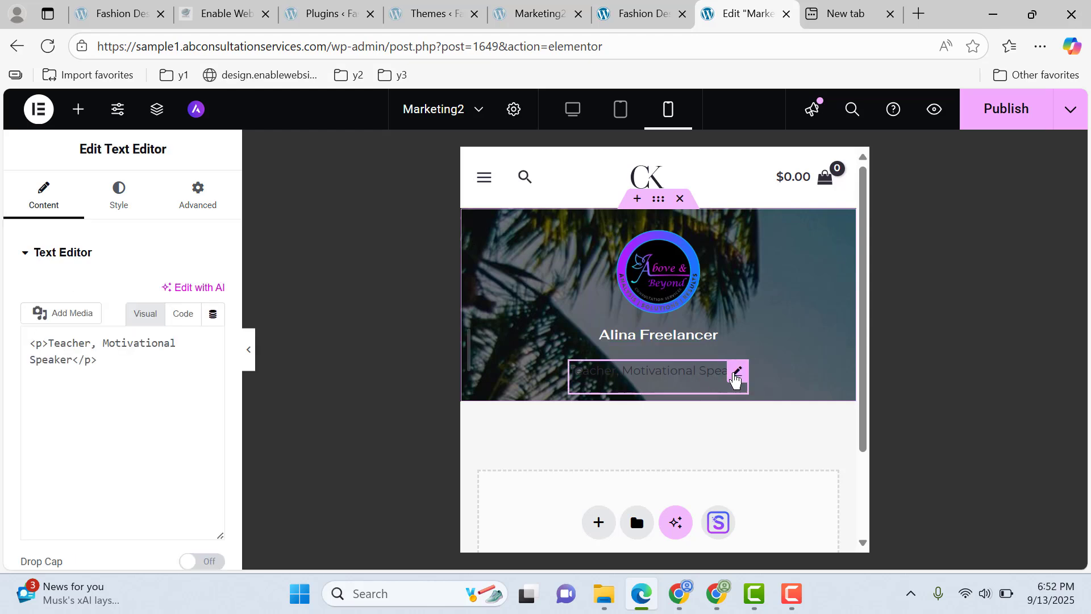
{"action": "left_click", "coordinate": [122, 202]}
{"action": "scroll", "coordinate": [43, 327], "scroll_direction": "down", "scroll_amount": 2}
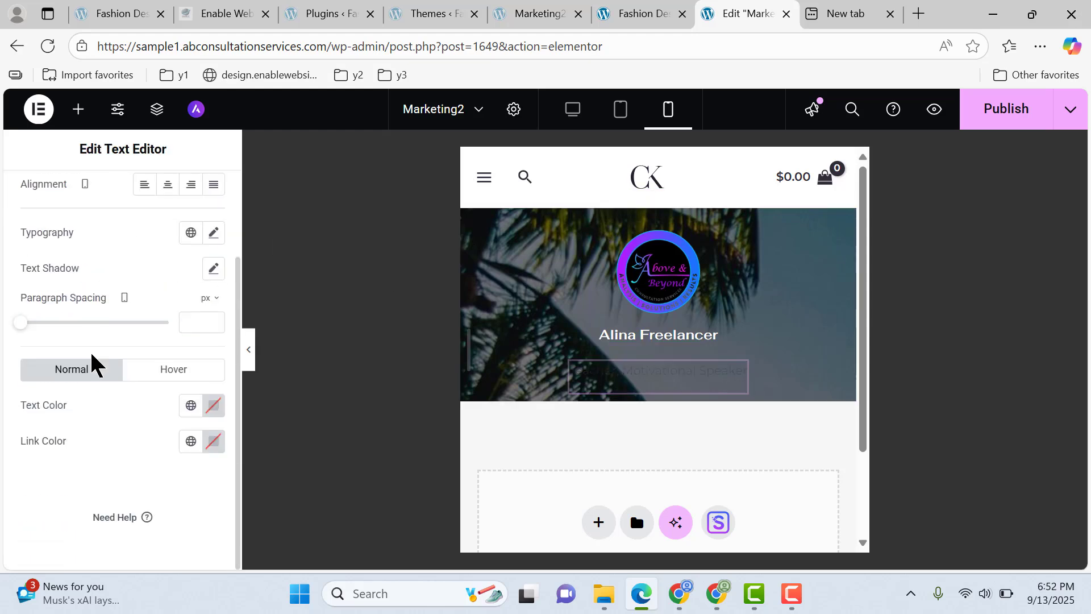
{"action": "left_click", "coordinate": [214, 406]}
{"action": "type", "text": "#FFFFFF"}
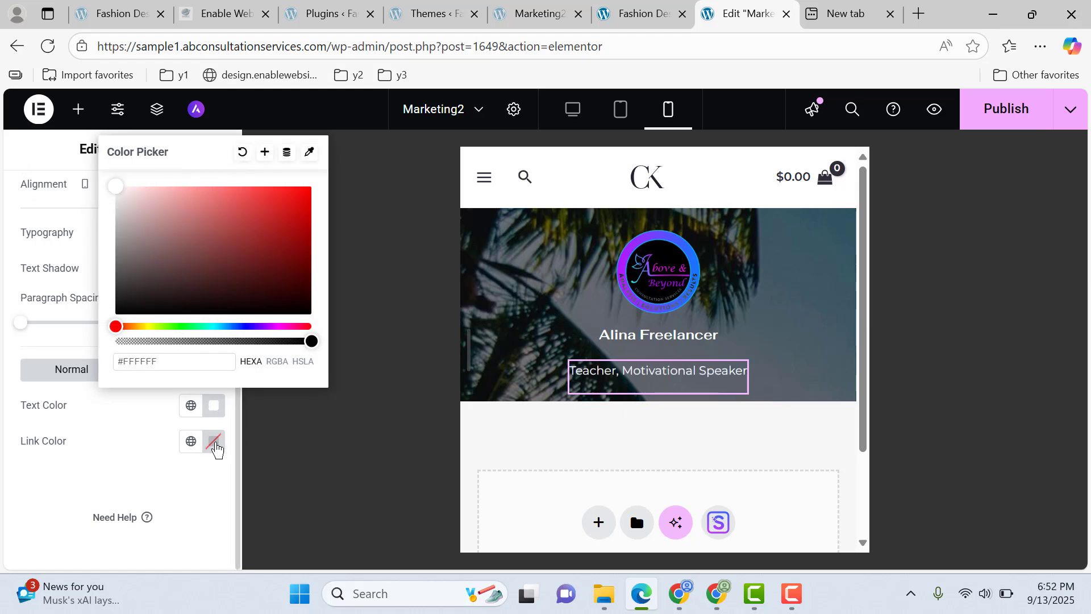
{"action": "left_click", "coordinate": [215, 443]}
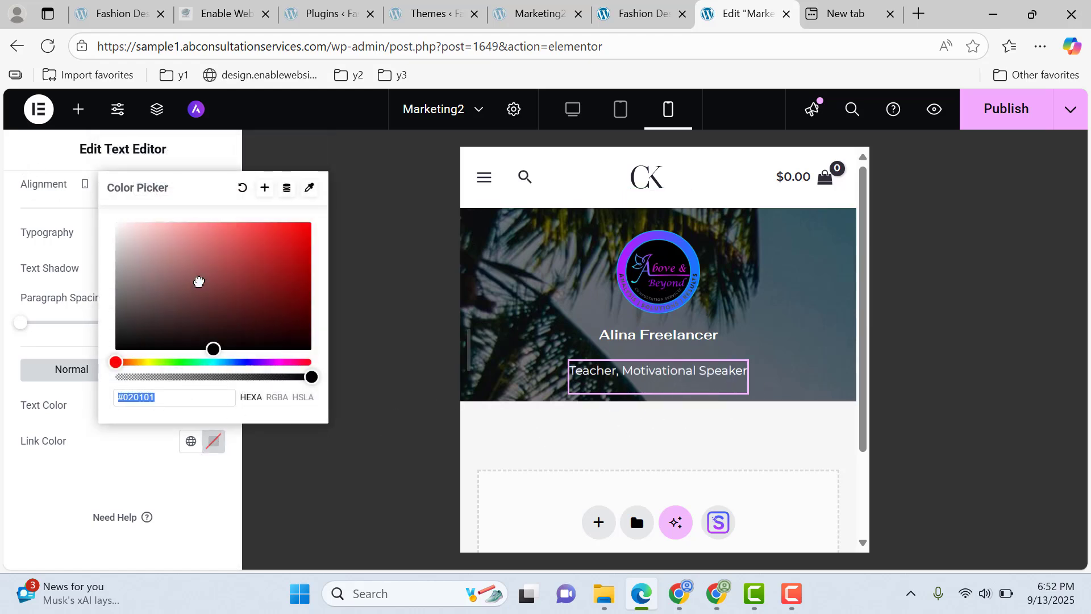
{"action": "type", "text": "#FFFFFF"}
{"action": "left_click", "coordinate": [56, 468]}
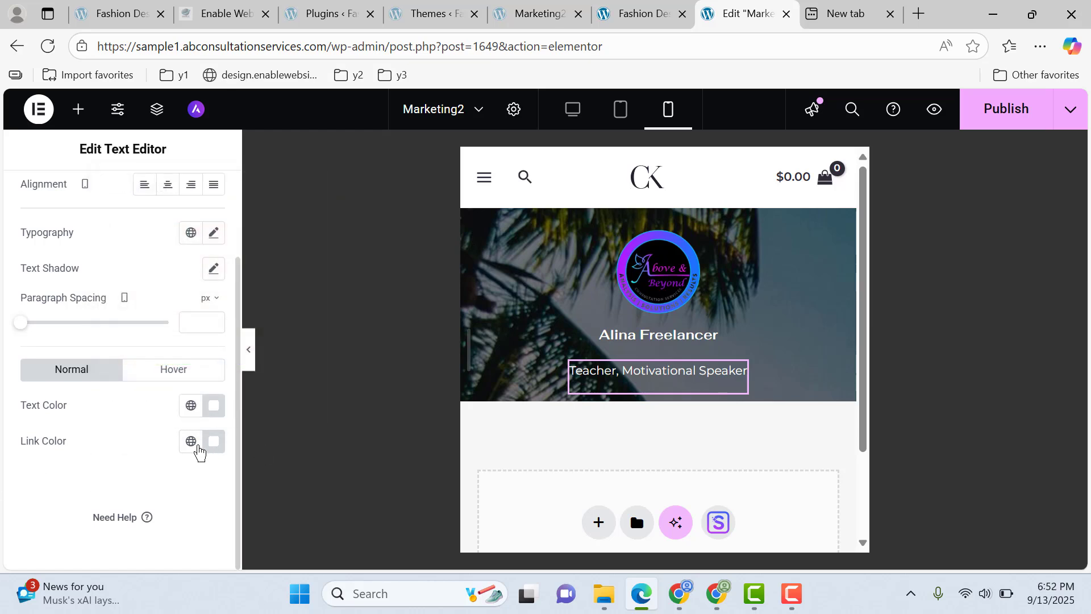
Unlink the tagline's margin values and set its top margin to -20 px
{"action": "scroll", "coordinate": [170, 255], "scroll_direction": "up", "scroll_amount": 2}
{"action": "left_click", "coordinate": [196, 192]}
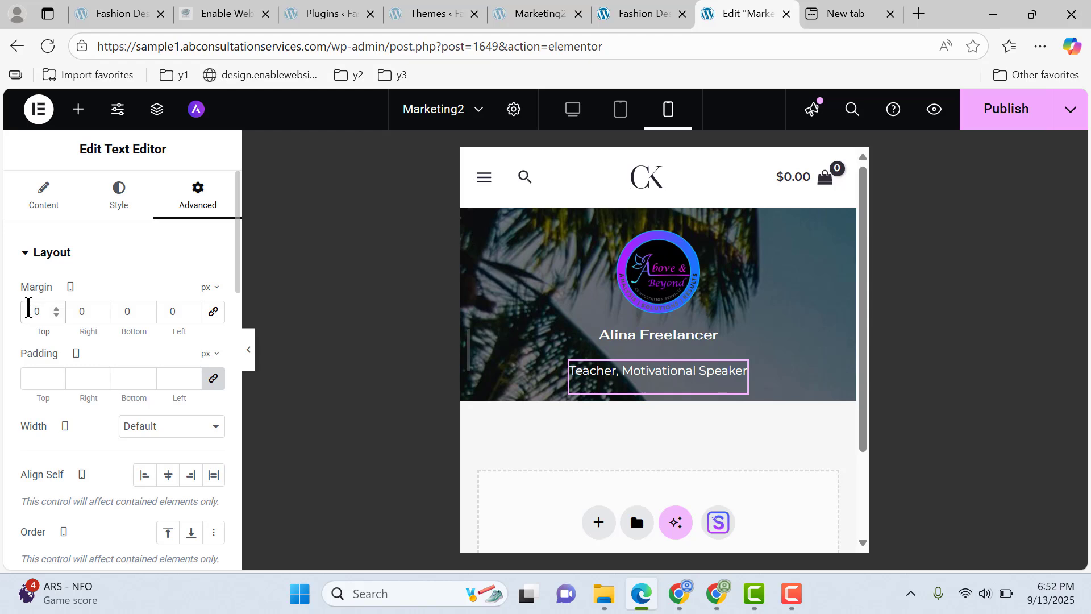
{"action": "left_click_drag", "start_coordinate": [21, 332], "coordinate": [27, 319]}
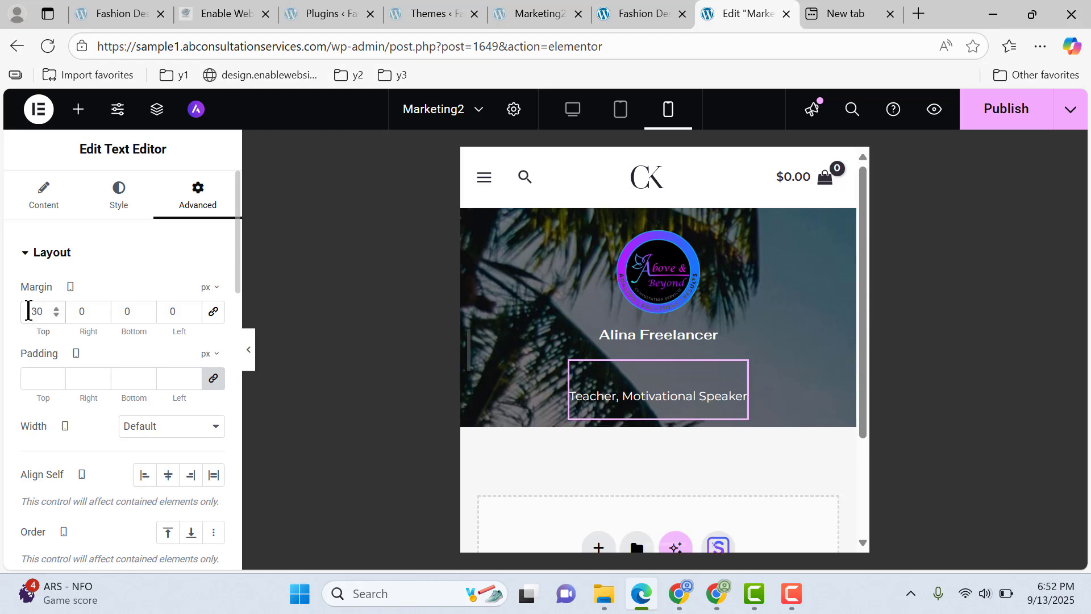
{"action": "type", "text": "-"}
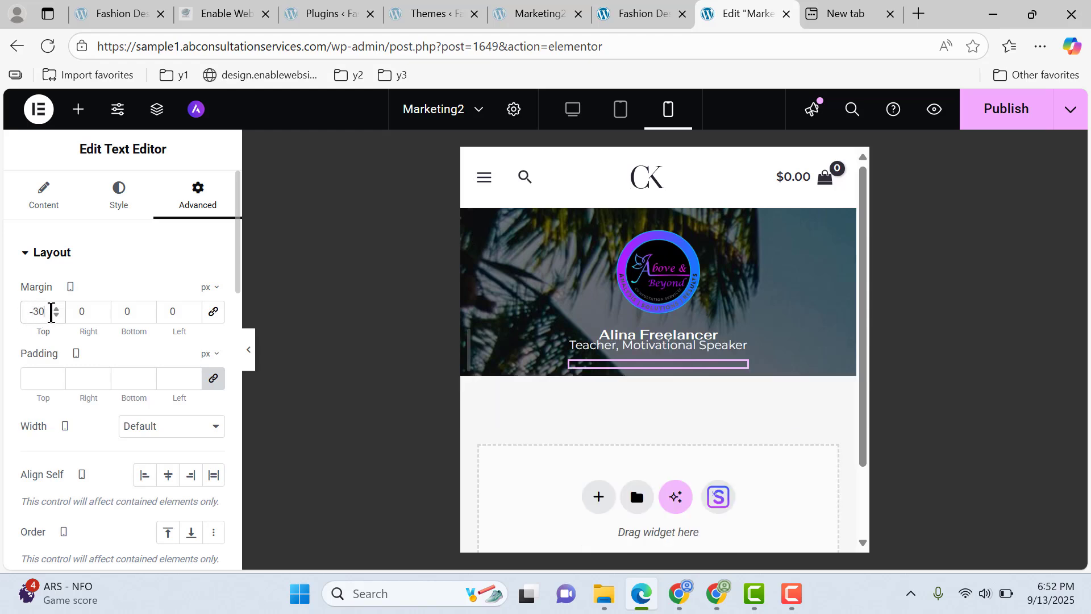
{"action": "key", "text": "BackSpace"}
{"action": "type", "text": "2"}
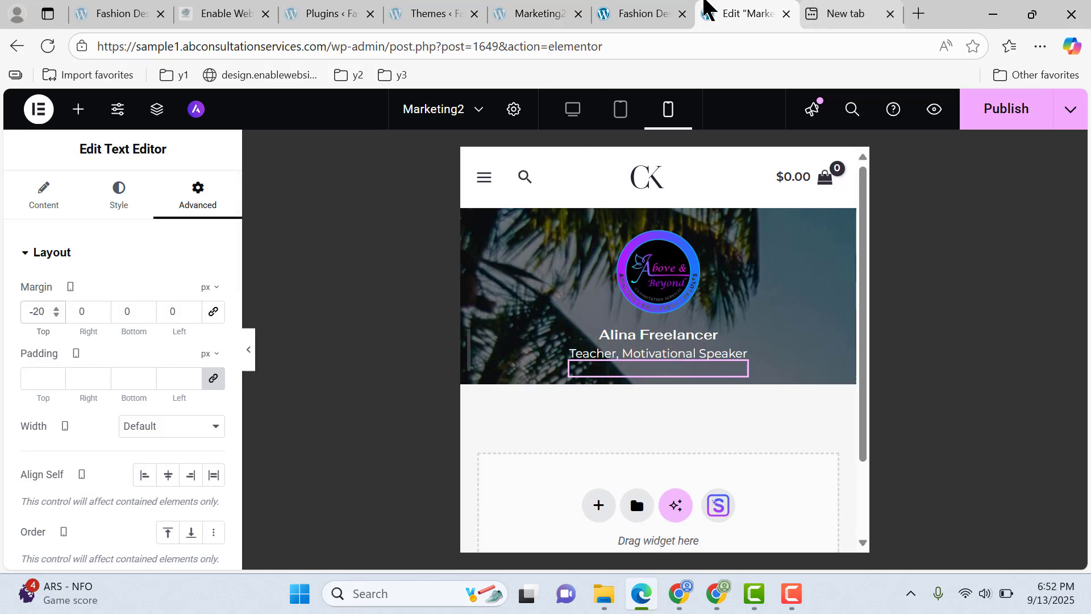
Check the link buttons on the finished sample page and add a Button widget below the tagline on Marketing2
{"action": "left_click", "coordinate": [653, 4]}
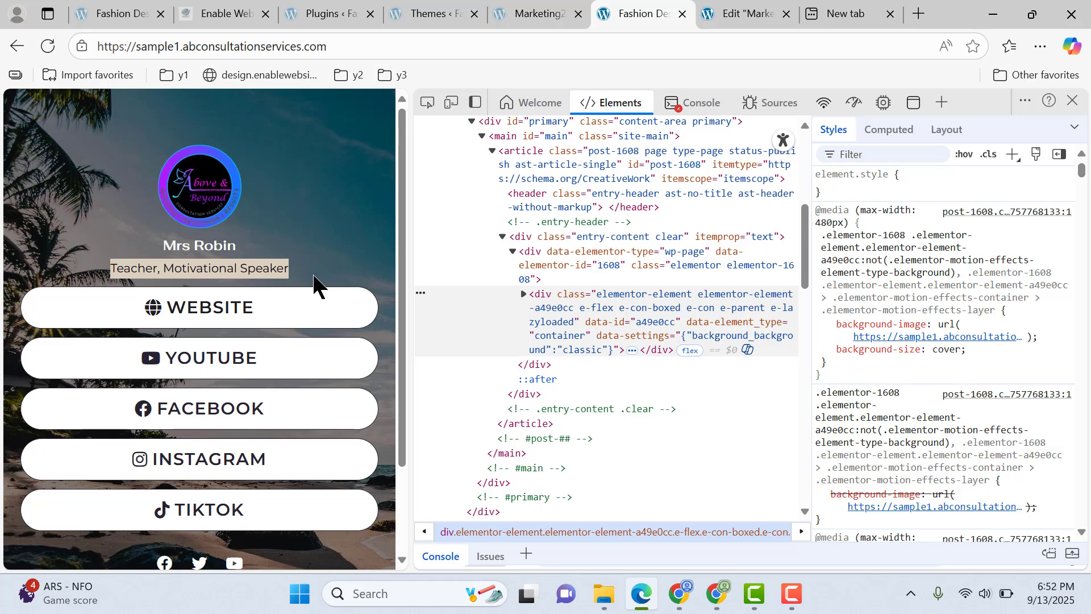
{"action": "scroll", "coordinate": [315, 284], "scroll_direction": "down", "scroll_amount": 2}
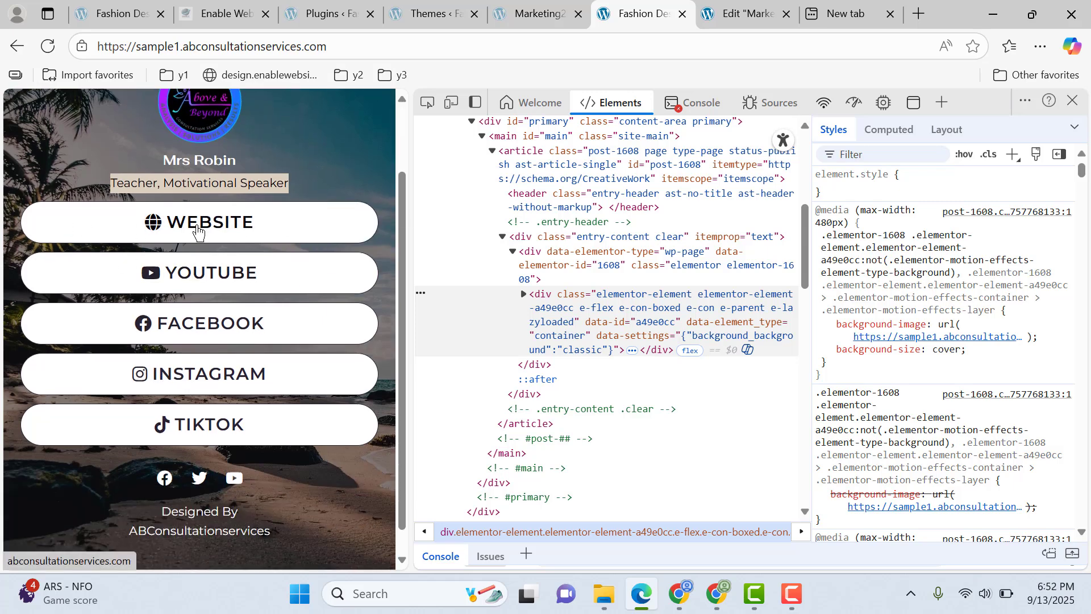
{"action": "left_click", "coordinate": [759, 12]}
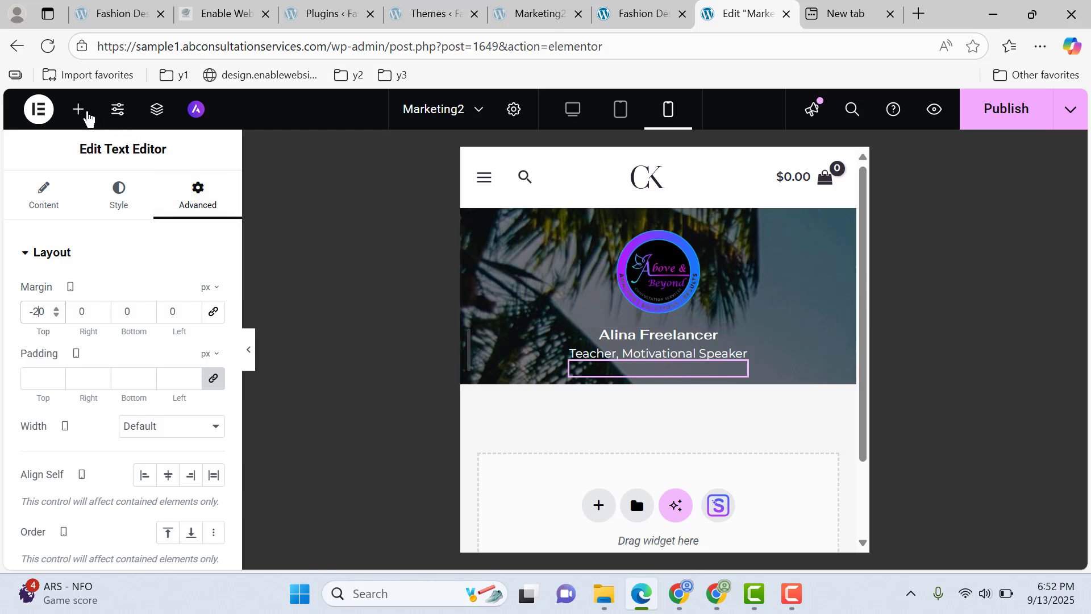
{"action": "left_click", "coordinate": [82, 113]}
{"action": "type", "text": "butt"}
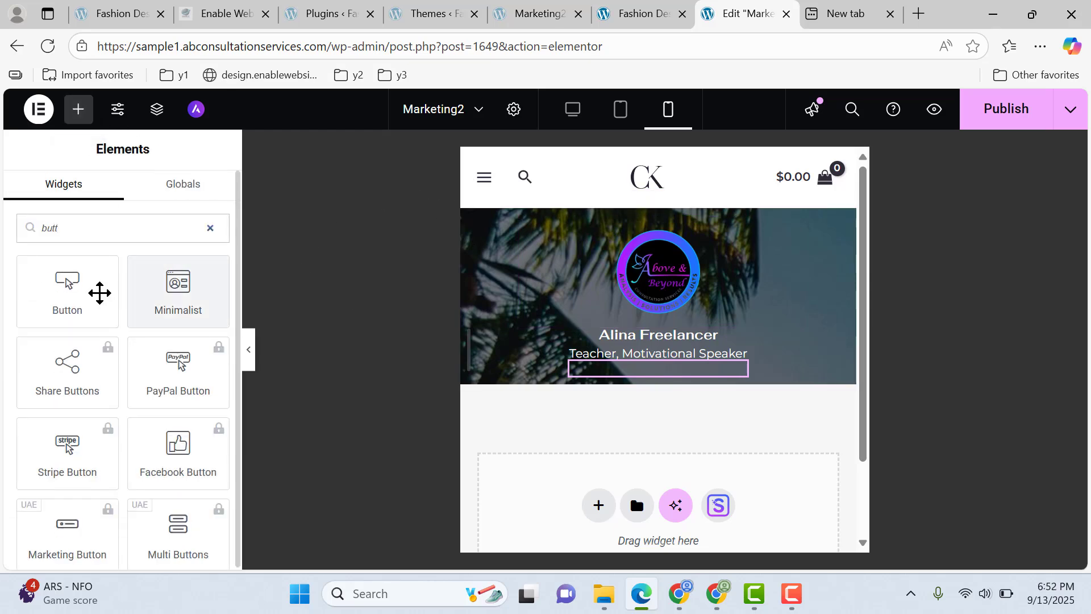
{"action": "left_click_drag", "start_coordinate": [100, 291], "coordinate": [674, 377]}
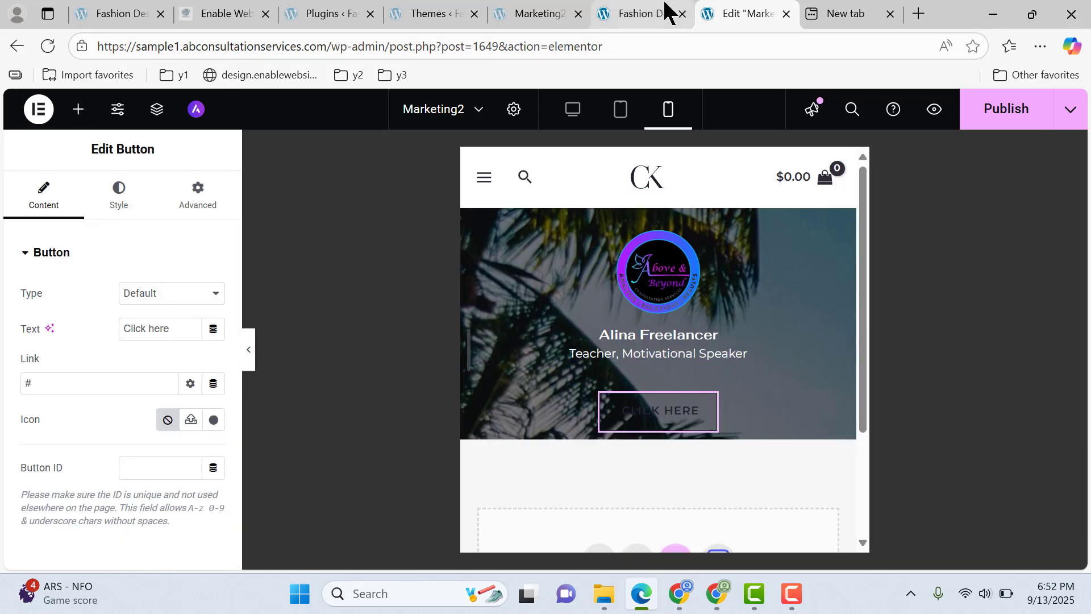
Compare with the first button on the sample page and set the new button's text to Website
{"action": "left_click", "coordinate": [633, 23]}
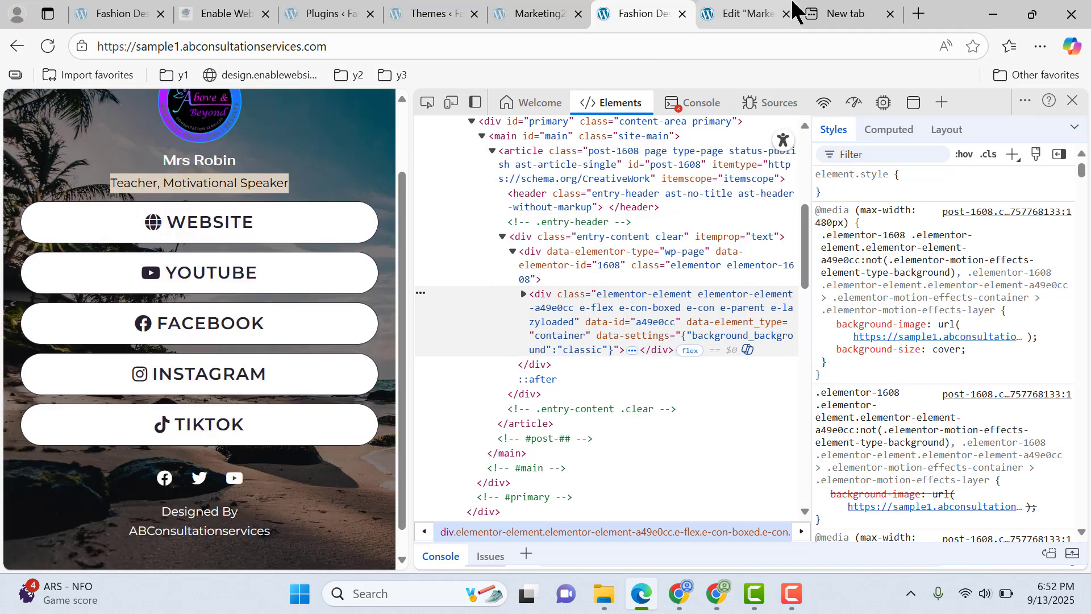
{"action": "left_click", "coordinate": [794, 7]}
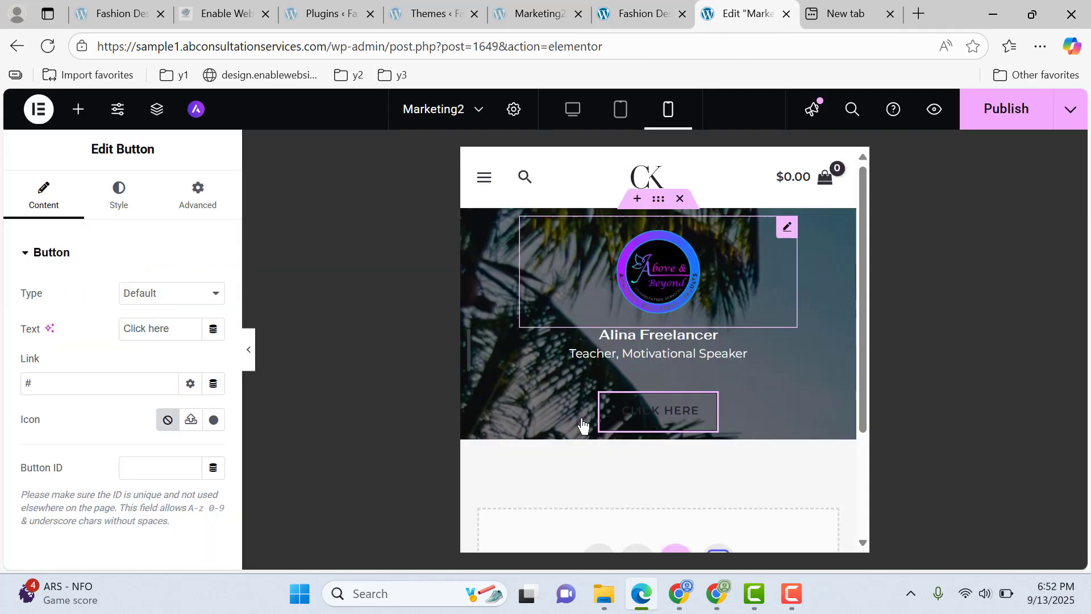
{"action": "left_click_drag", "start_coordinate": [173, 328], "coordinate": [7, 306]}
{"action": "type", "text": "Website"}
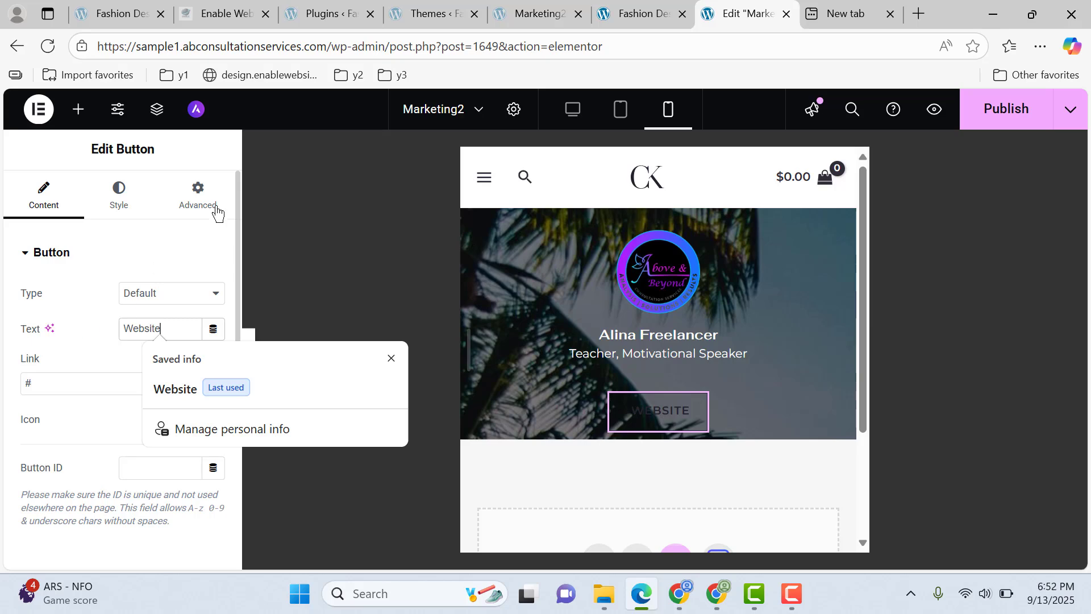
{"action": "left_click", "coordinate": [619, 11]}
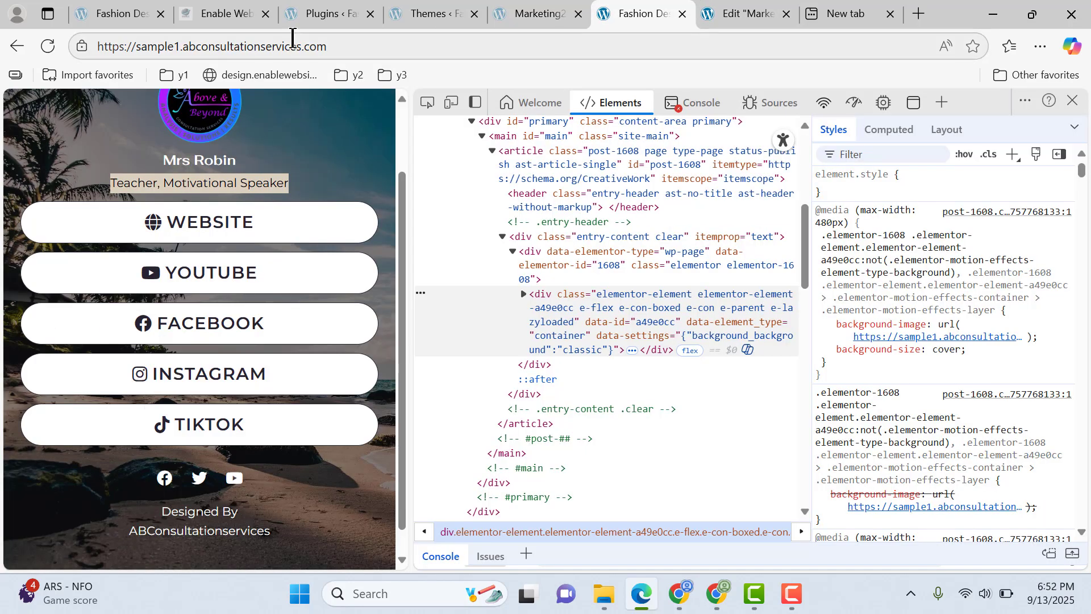
{"action": "left_click", "coordinate": [310, 44]}
{"action": "left_click", "coordinate": [742, 11]}
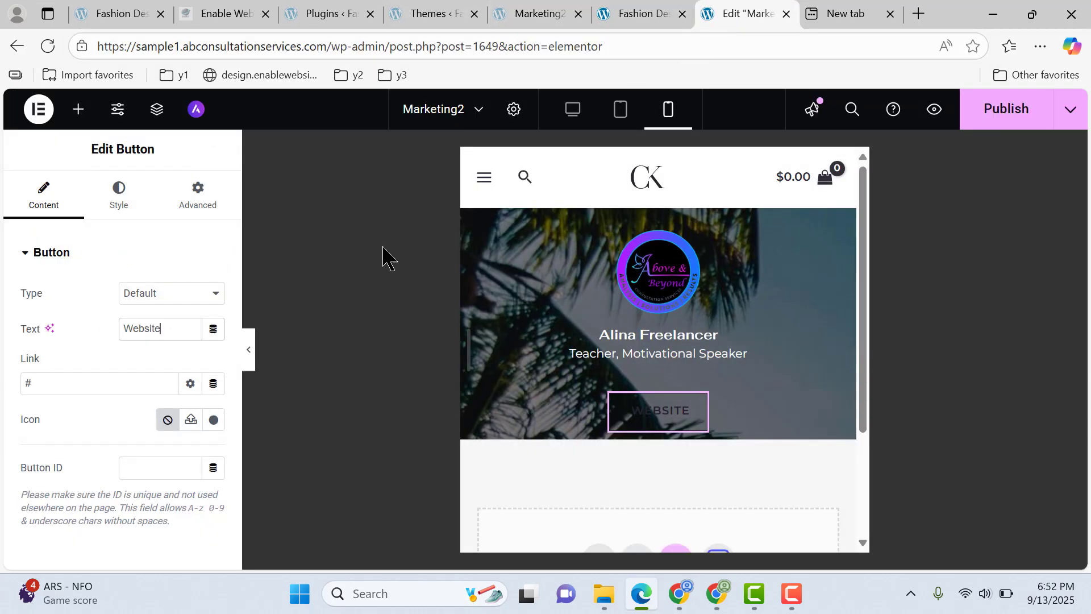
{"action": "left_click", "coordinate": [87, 393]}
{"action": "key", "text": "ctrl+a"}
{"action": "key", "text": "ctrl+v"}
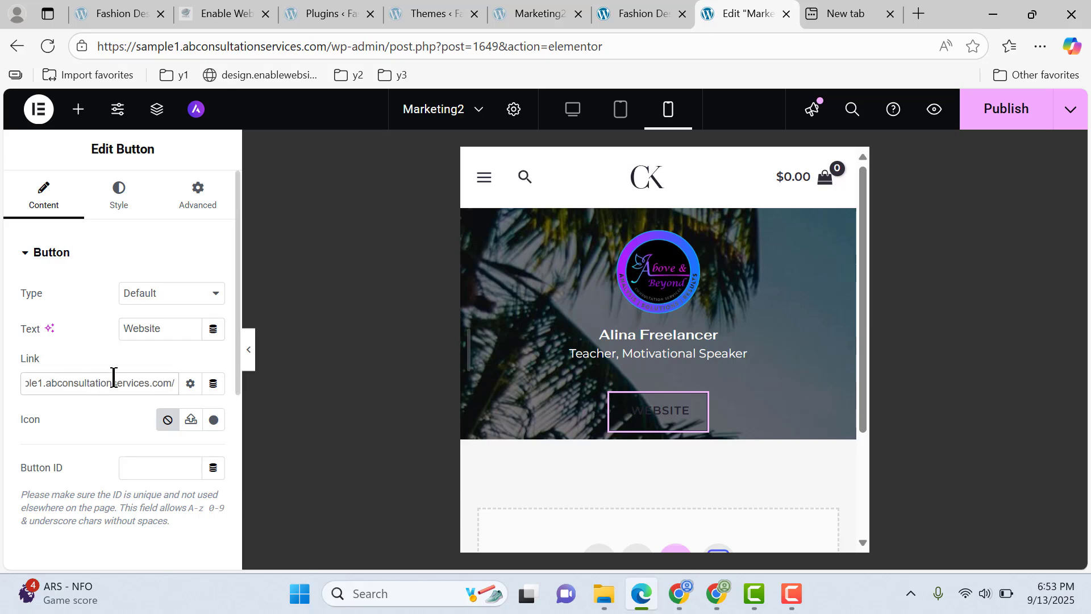
Find the Globe icon in the icon library and insert it into the Website button
{"action": "left_click", "coordinate": [213, 421]}
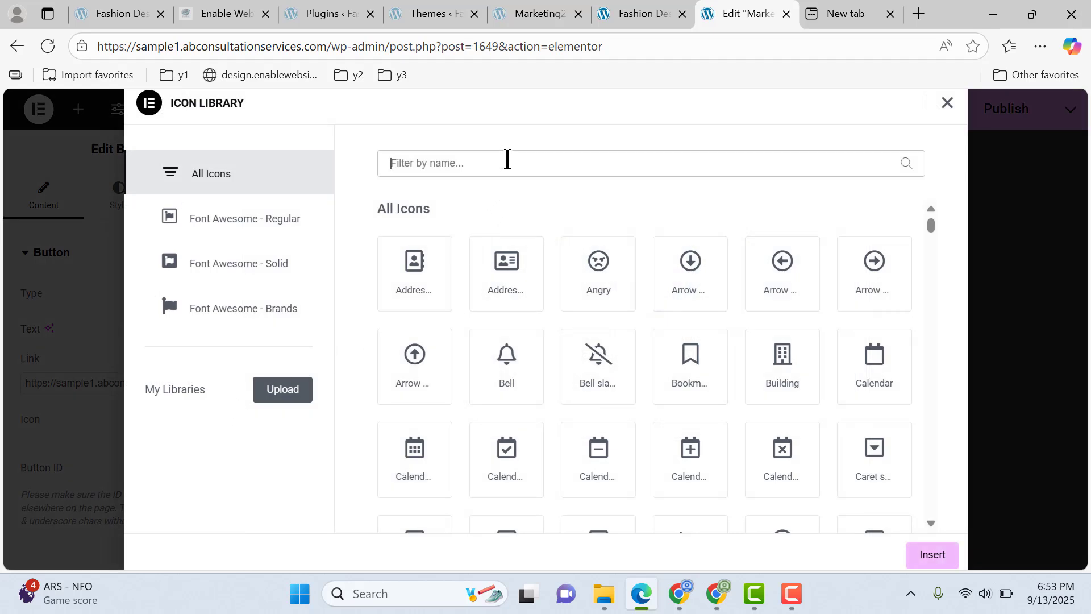
{"action": "type", "text": "glo"}
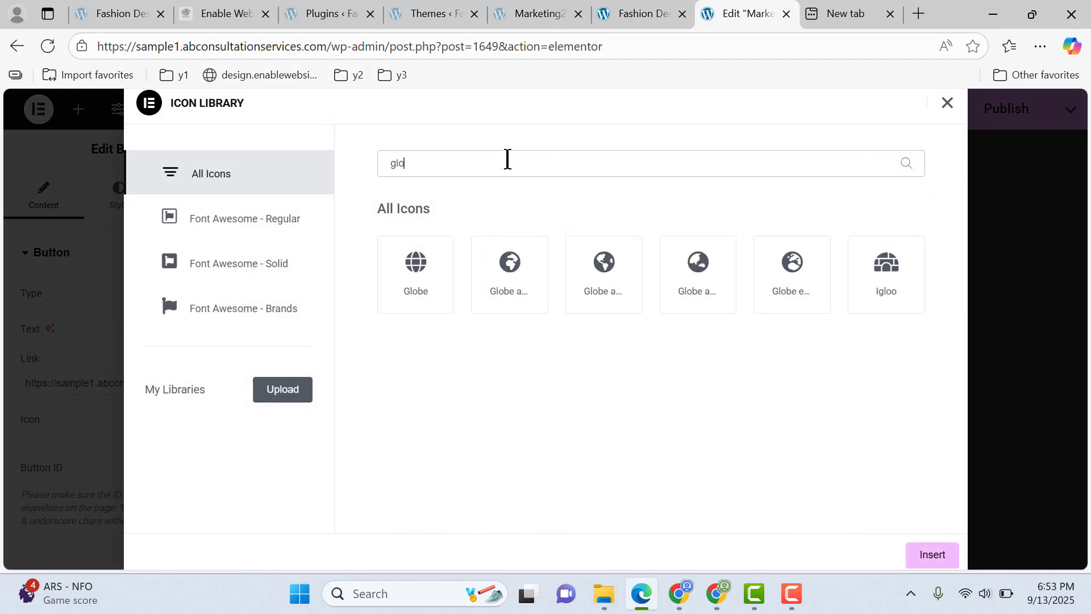
{"action": "left_click", "coordinate": [436, 282]}
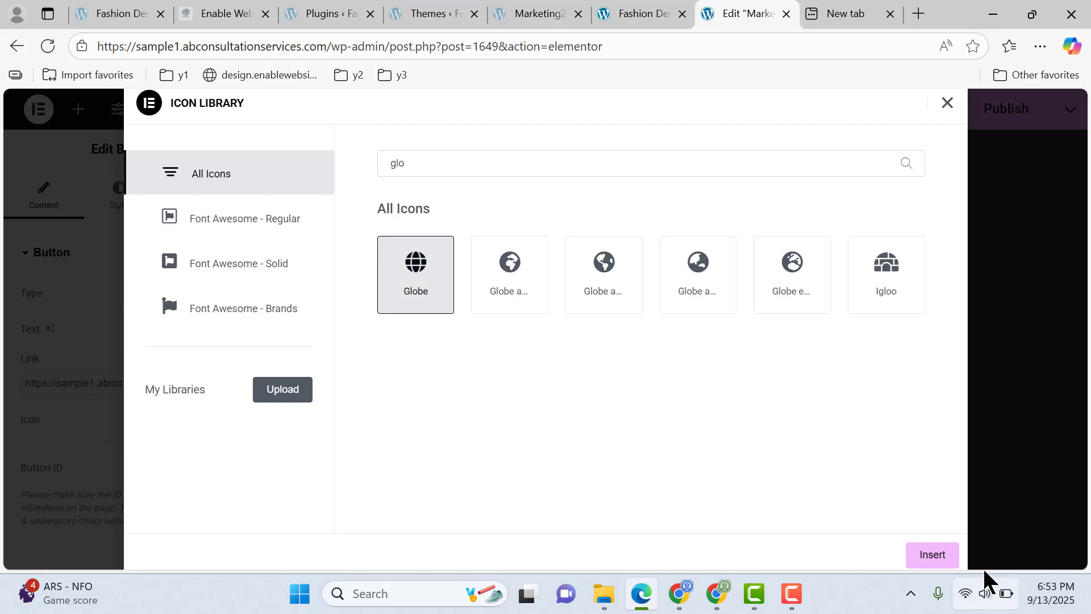
{"action": "left_click", "coordinate": [934, 552]}
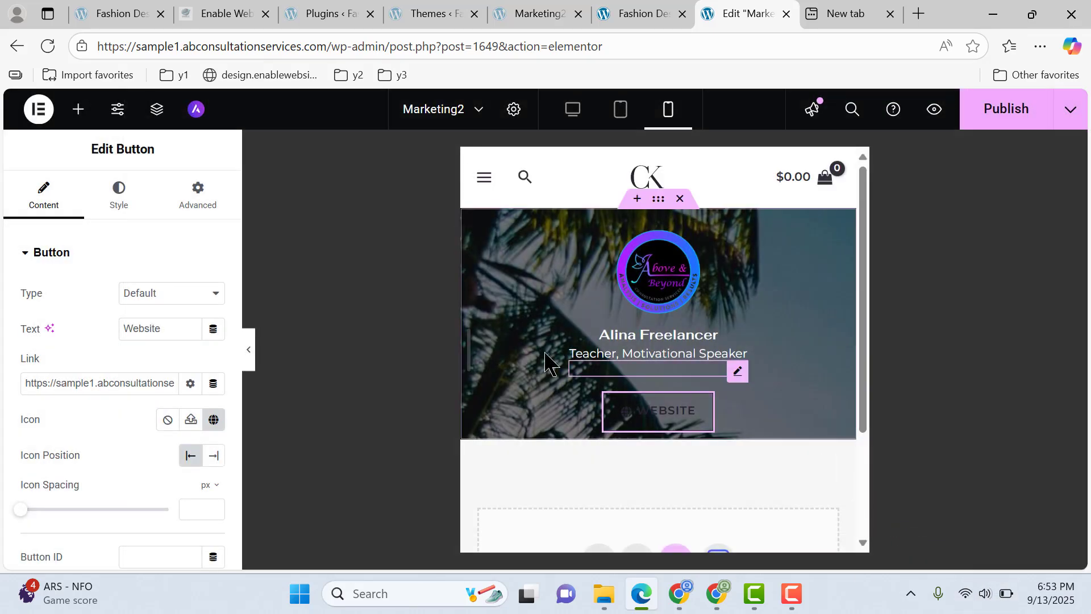
Set the Website button's position to stretch and its width to Full Width (100%)
{"action": "left_click", "coordinate": [122, 199]}
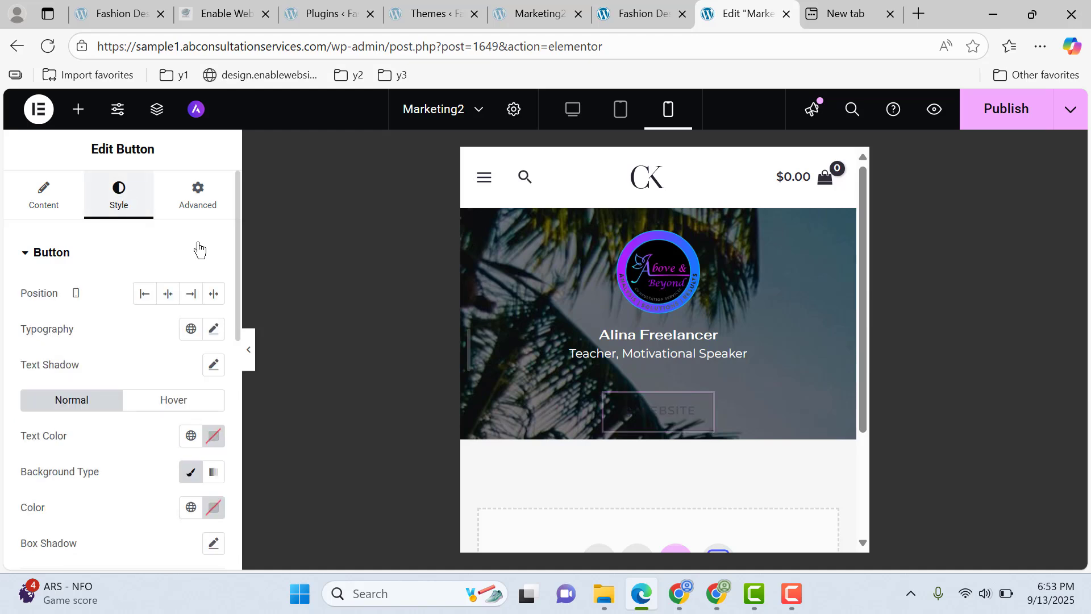
{"action": "left_click", "coordinate": [215, 295]}
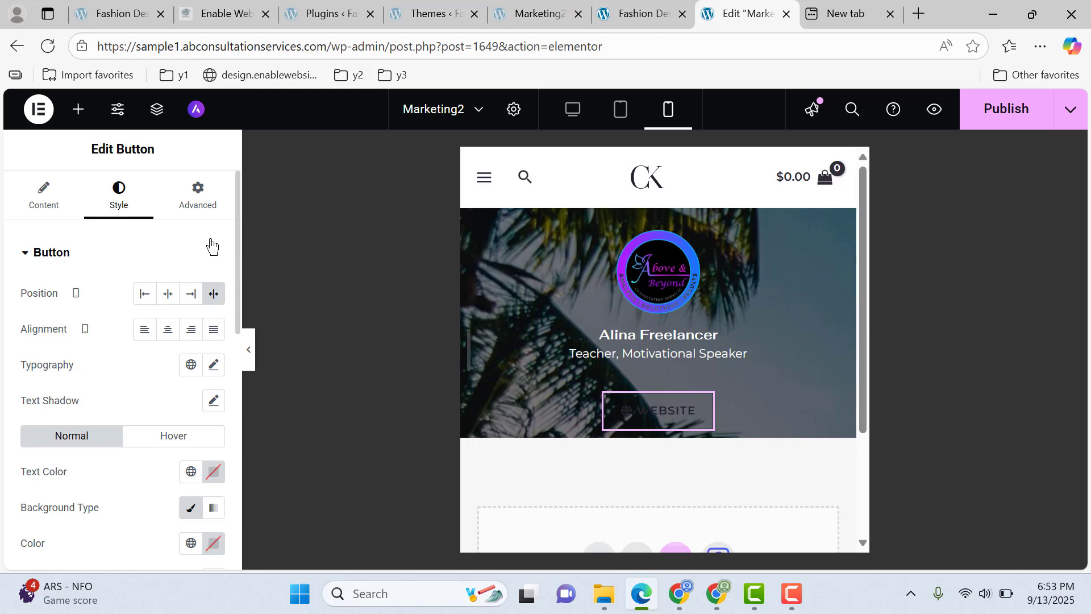
{"action": "left_click", "coordinate": [207, 211]}
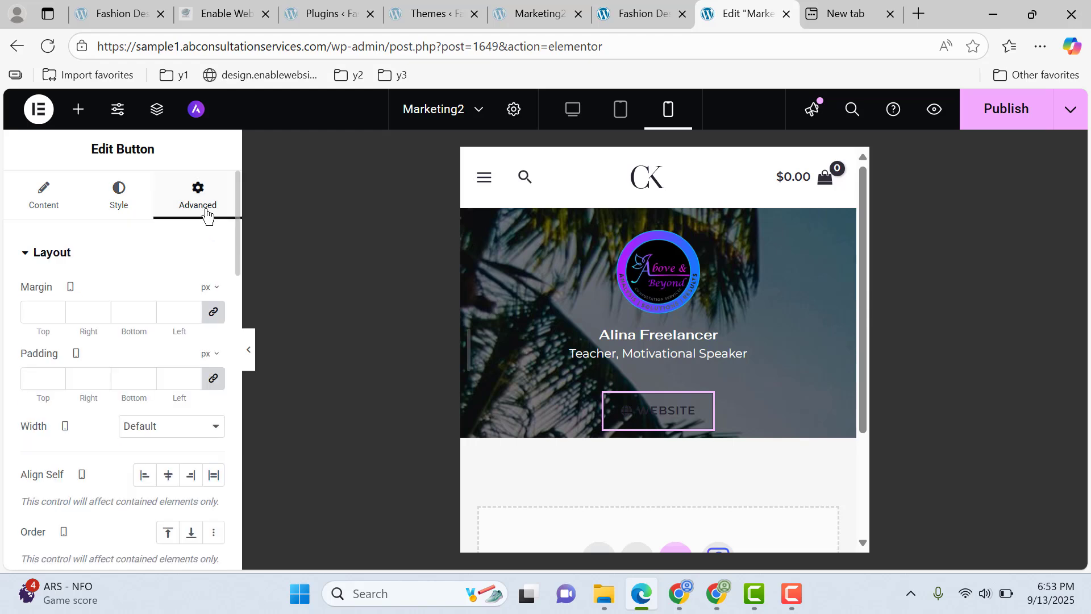
{"action": "left_click", "coordinate": [165, 436]}
{"action": "left_click", "coordinate": [162, 468]}
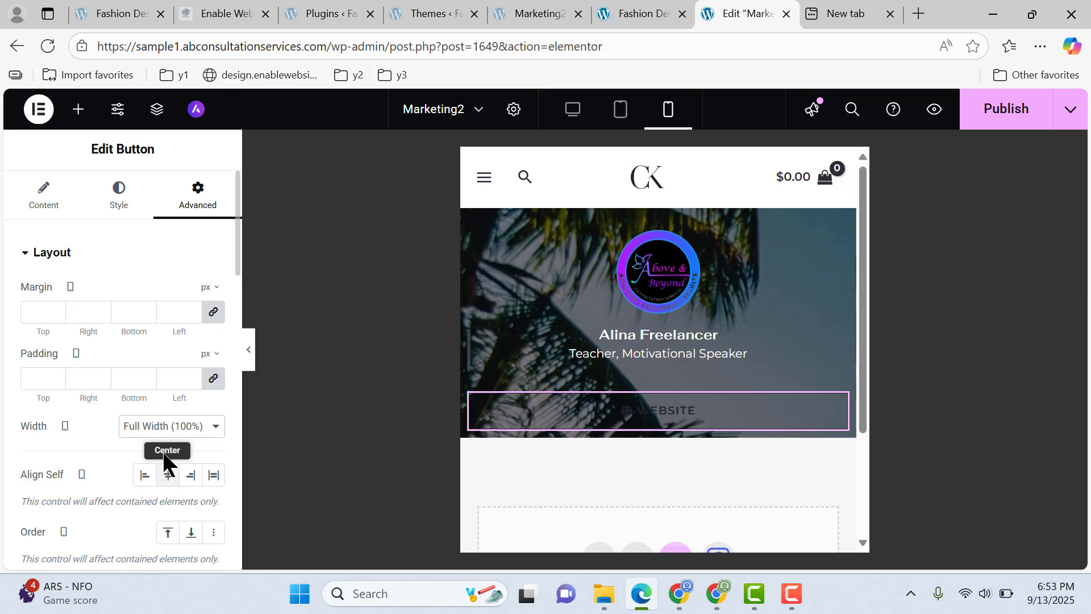
Set the Website button's normal background color to white, #FFFFFF
{"action": "left_click", "coordinate": [120, 199]}
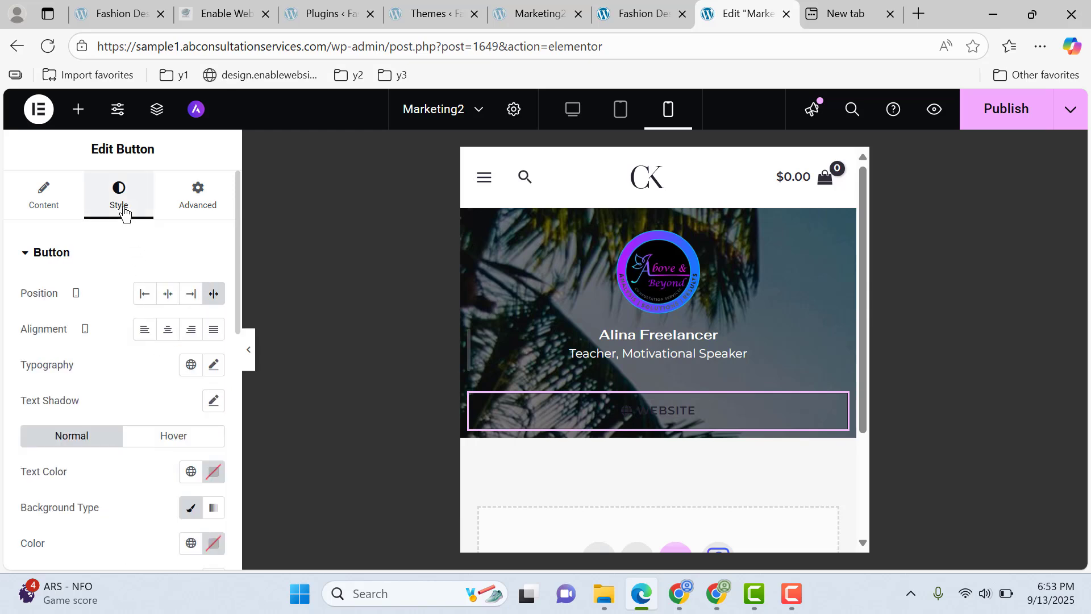
{"action": "scroll", "coordinate": [134, 318], "scroll_direction": "down", "scroll_amount": 3}
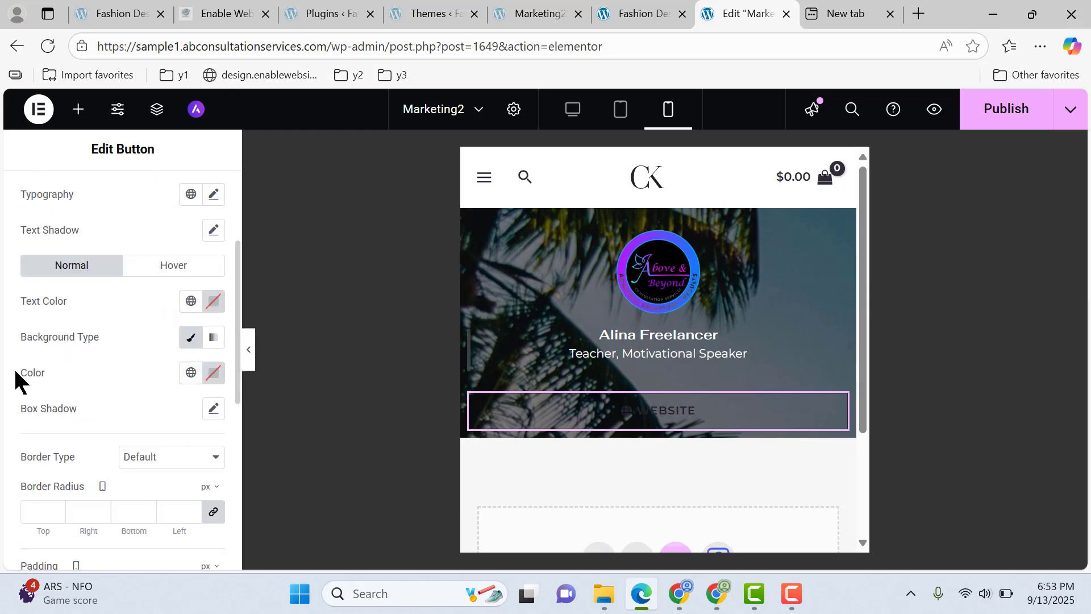
{"action": "left_click", "coordinate": [212, 372]}
{"action": "left_click_drag", "start_coordinate": [181, 244], "coordinate": [77, 114]}
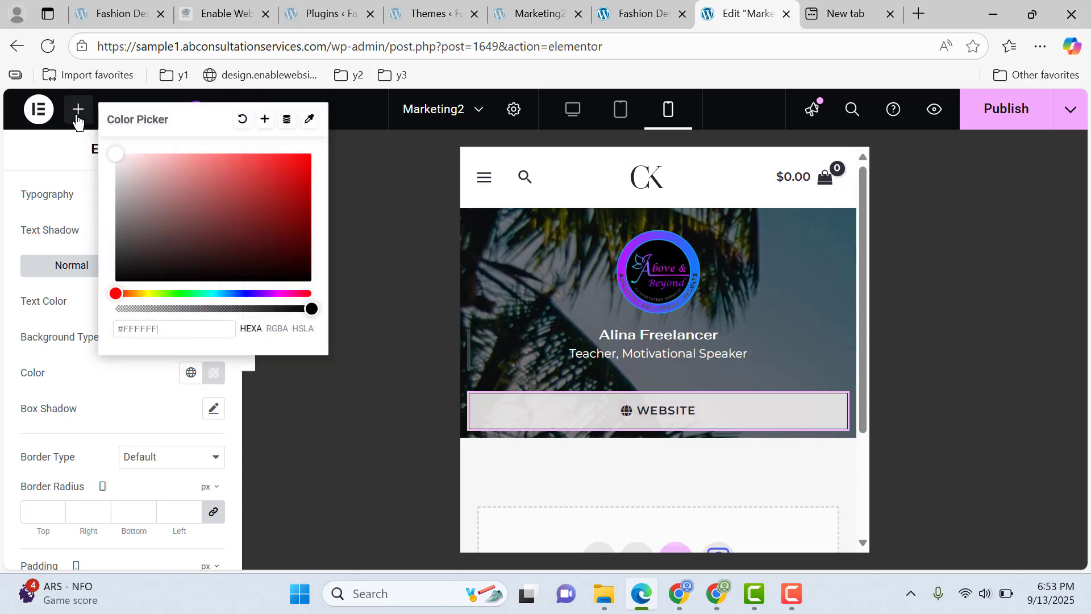
{"action": "left_click", "coordinate": [1, 422]}
Round all corners of the Website button with a border radius of 30 px
{"action": "scroll", "coordinate": [77, 406], "scroll_direction": "down", "scroll_amount": 1}
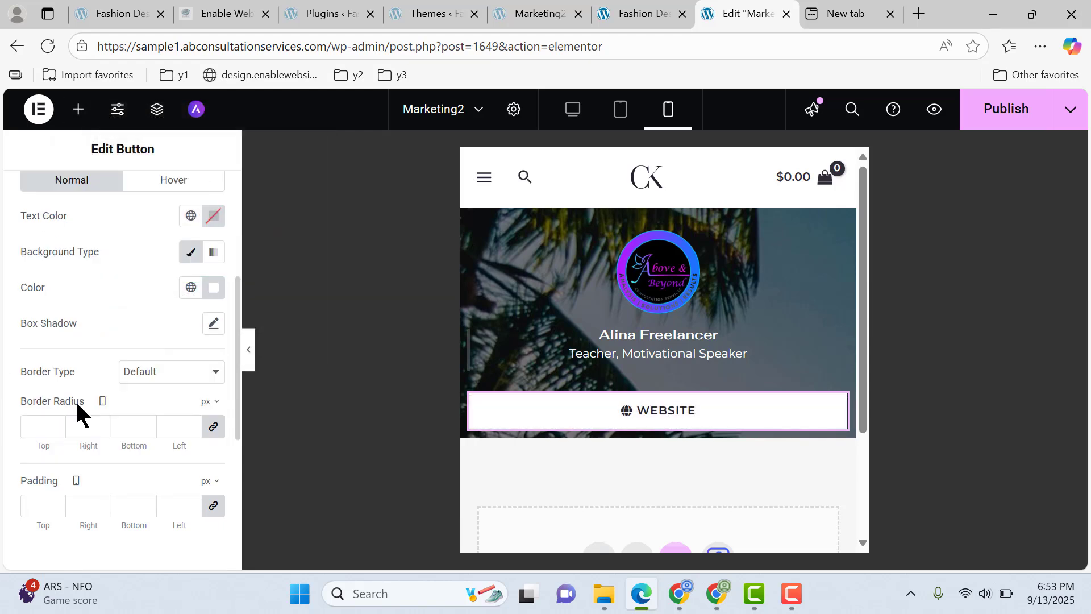
{"action": "left_click", "coordinate": [36, 426]}
{"action": "type", "text": "20"}
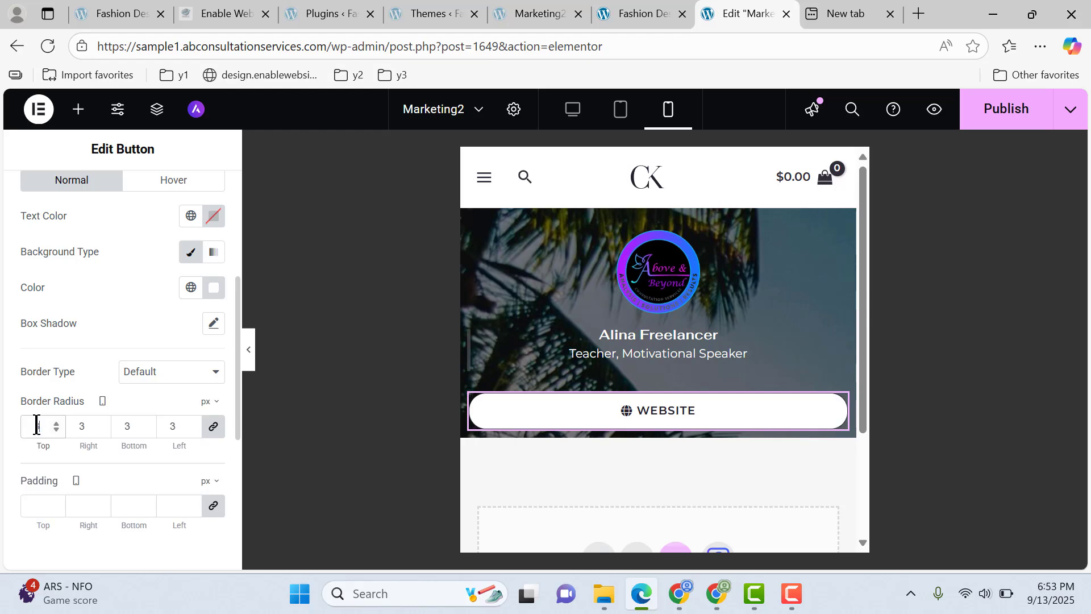
{"action": "type", "text": "0"}
{"action": "scroll", "coordinate": [22, 392], "scroll_direction": "up", "scroll_amount": 4}
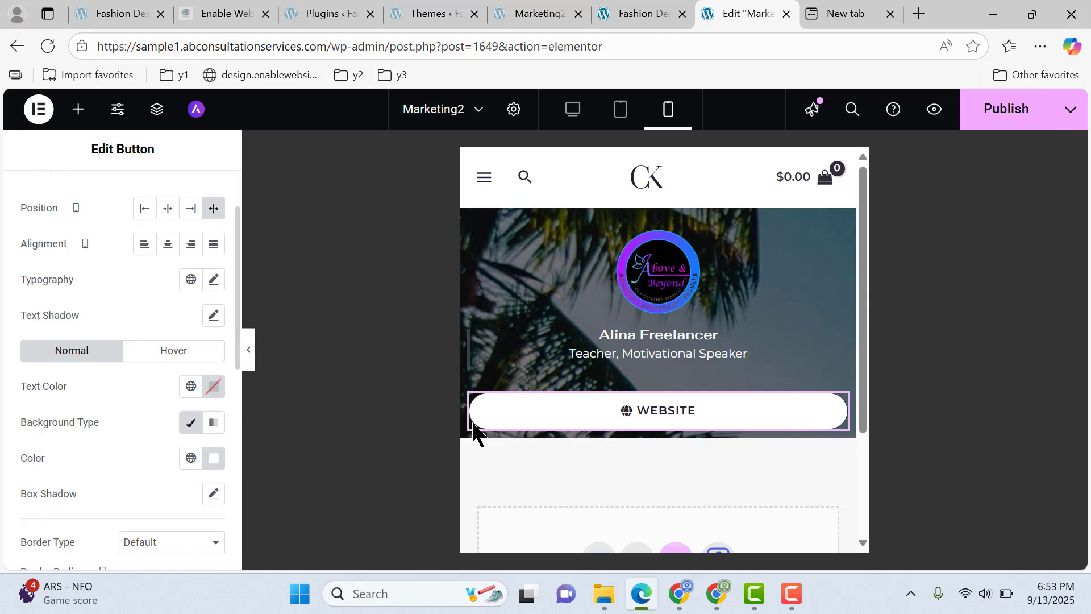
Set the Website button's hover text color to black and its hover background color to #FFFFFF
{"action": "left_click", "coordinate": [168, 363]}
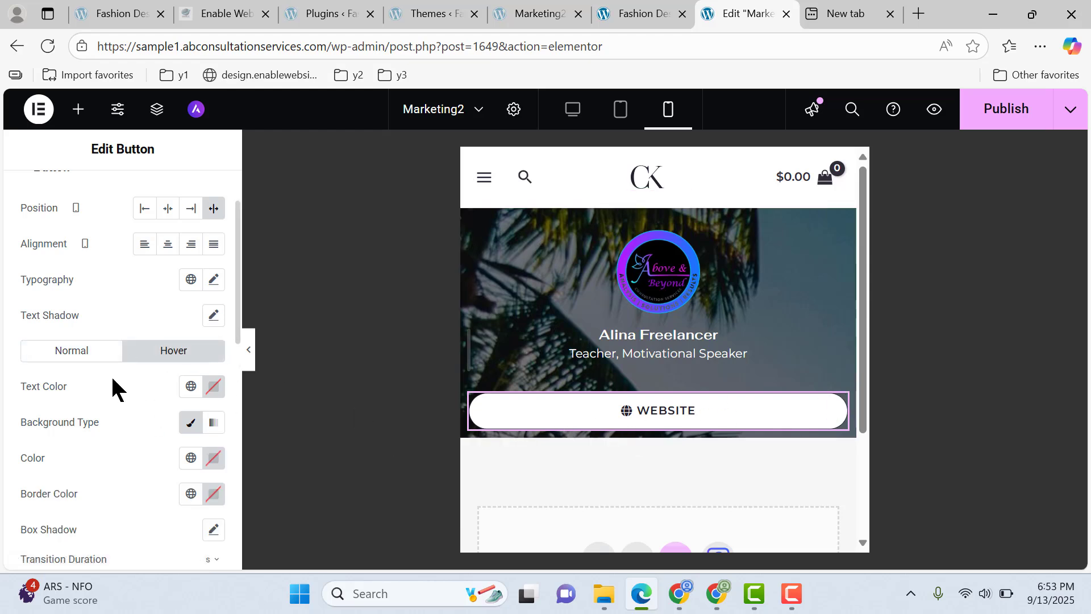
{"action": "scroll", "coordinate": [110, 385], "scroll_direction": "down", "scroll_amount": 3}
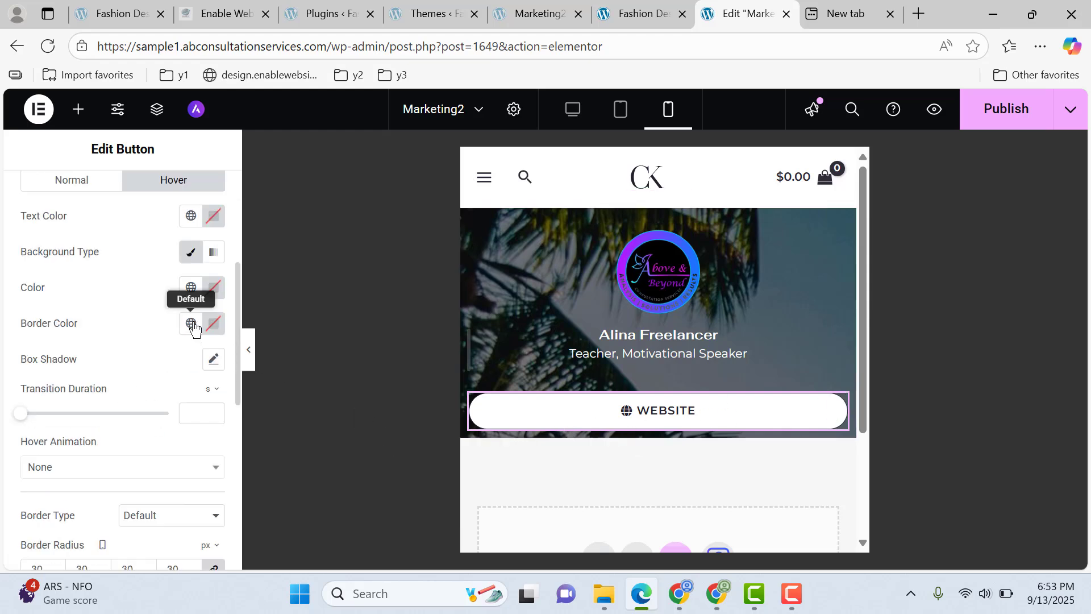
{"action": "left_click", "coordinate": [214, 216]}
{"action": "left_click_drag", "start_coordinate": [128, 410], "coordinate": [76, 466]}
{"action": "left_click", "coordinate": [2, 325]}
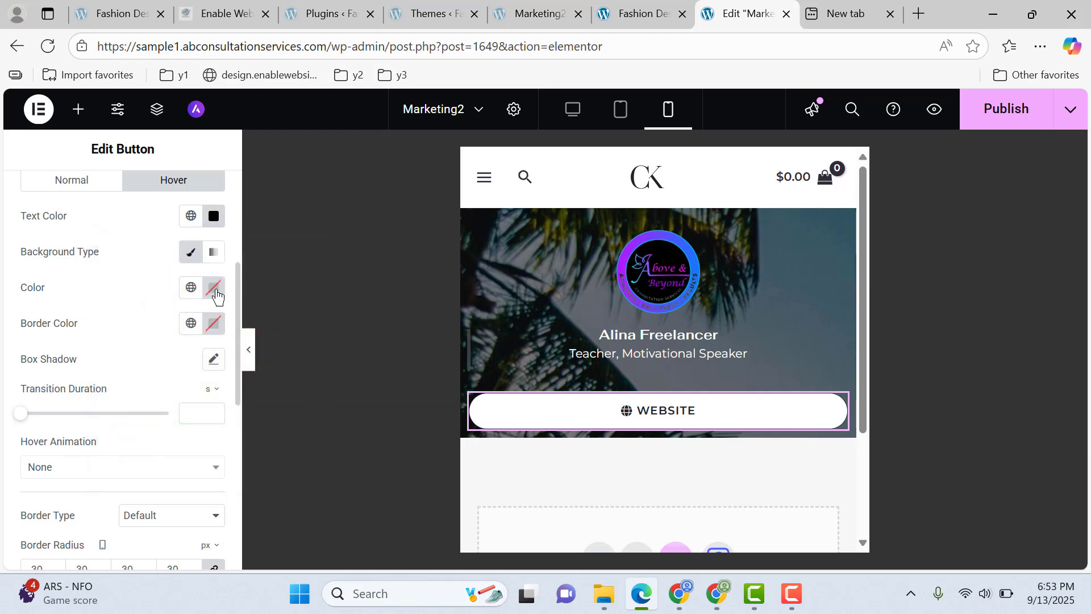
{"action": "left_click", "coordinate": [215, 291]}
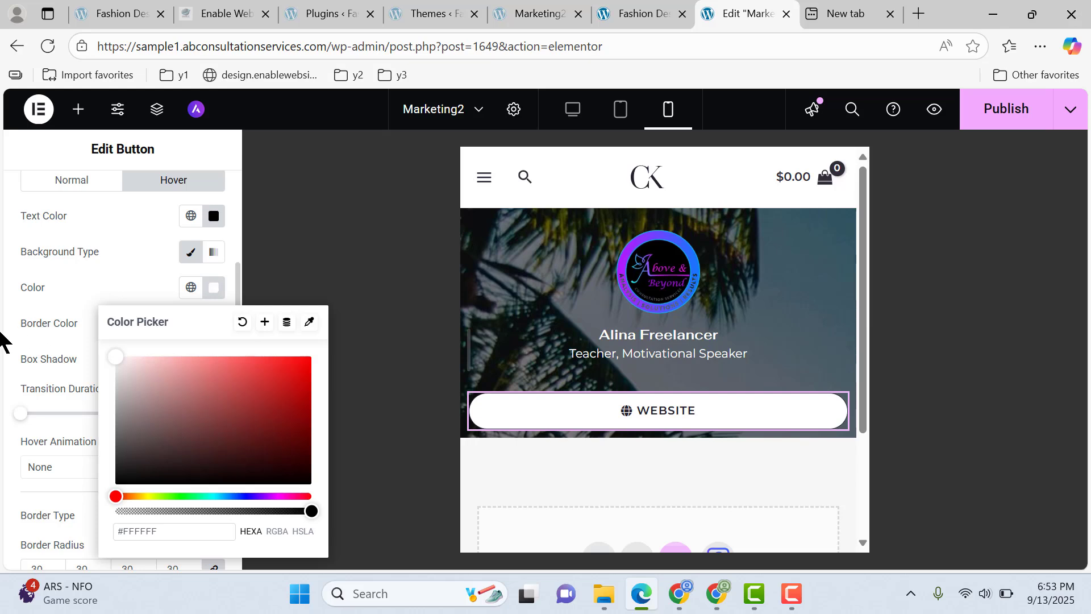
{"action": "left_click", "coordinate": [5, 338]}
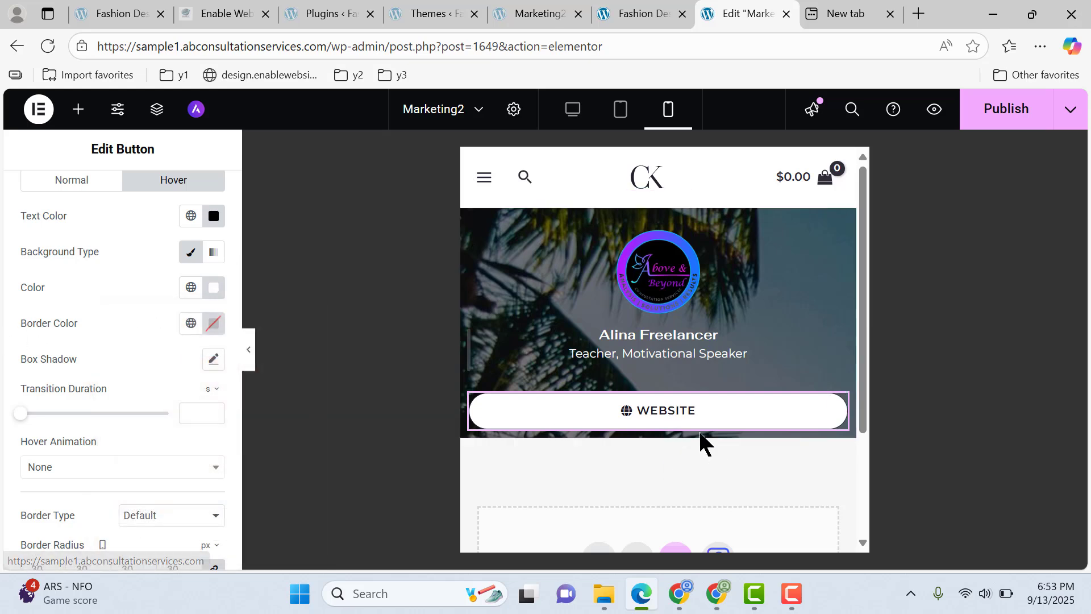
Unlink the Website button's margin values and set its top margin to -30 px
{"action": "scroll", "coordinate": [12, 287], "scroll_direction": "up", "scroll_amount": 5}
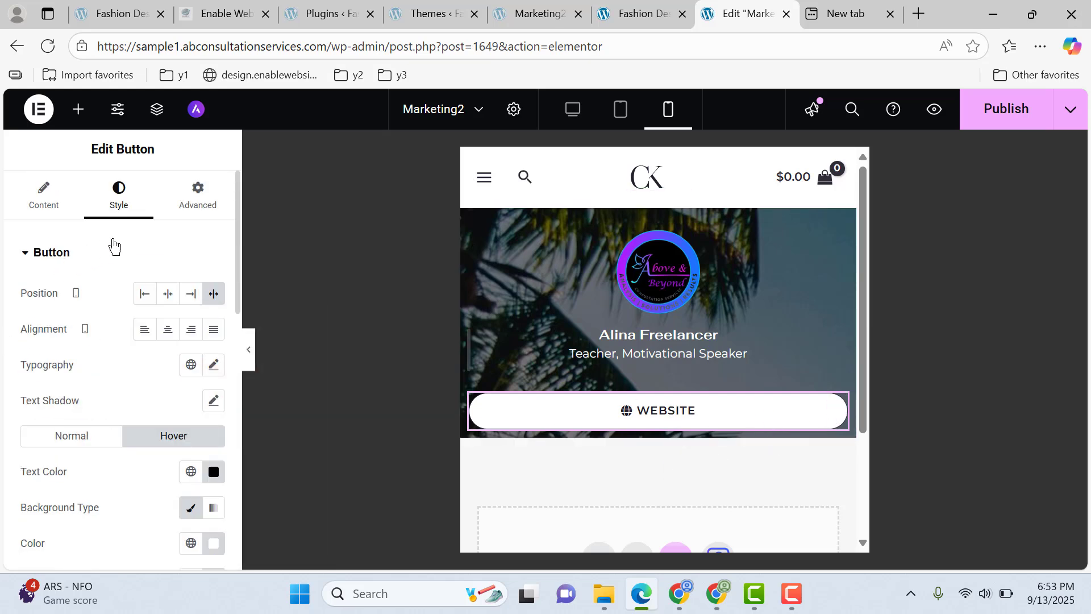
{"action": "left_click", "coordinate": [189, 203]}
{"action": "left_click", "coordinate": [214, 313]}
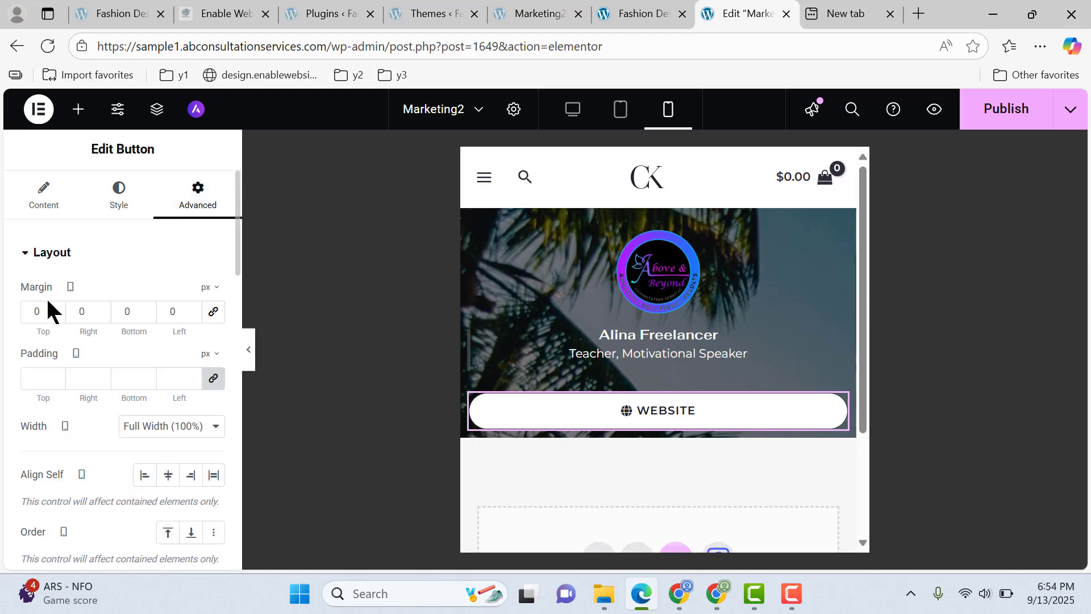
{"action": "left_click", "coordinate": [30, 311]}
{"action": "type", "text": "3"}
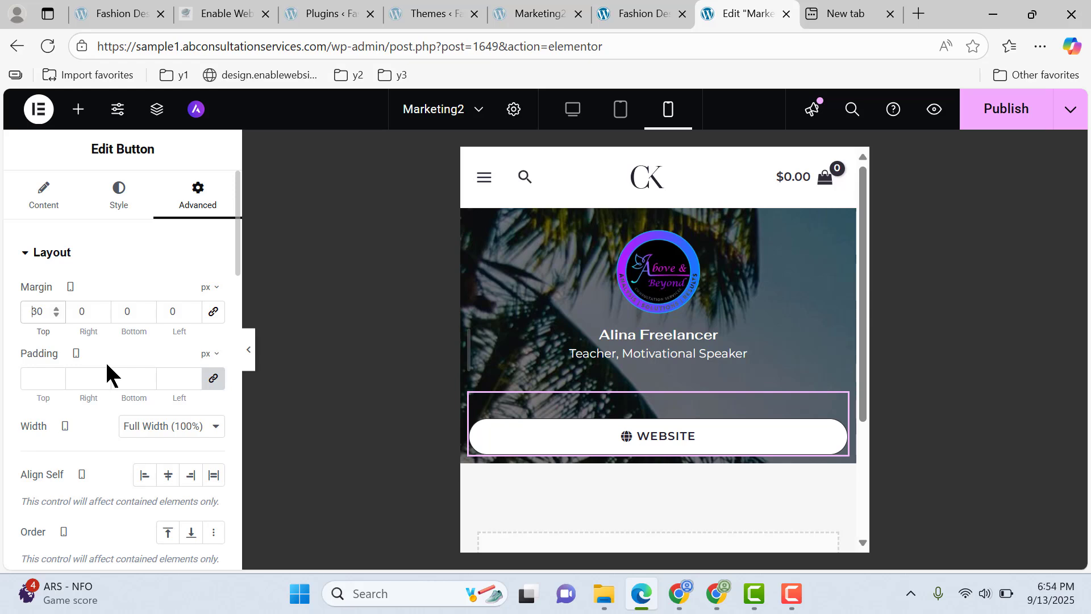
{"action": "type", "text": "-"}
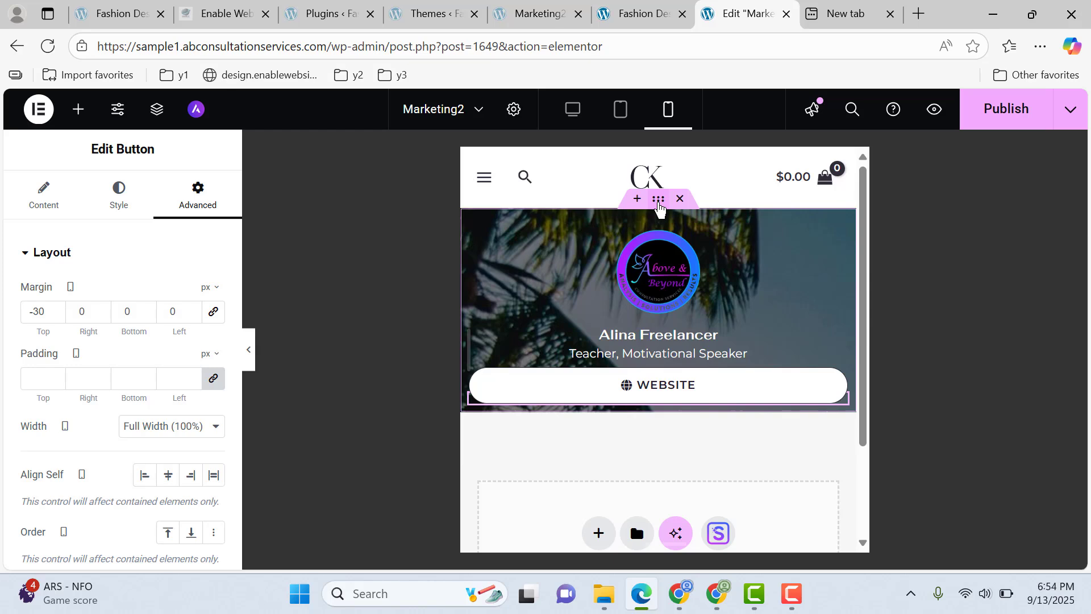
Unlink the profile container's padding values and set them to 50 px top and bottom and 10 px right and left
{"action": "left_click", "coordinate": [658, 203]}
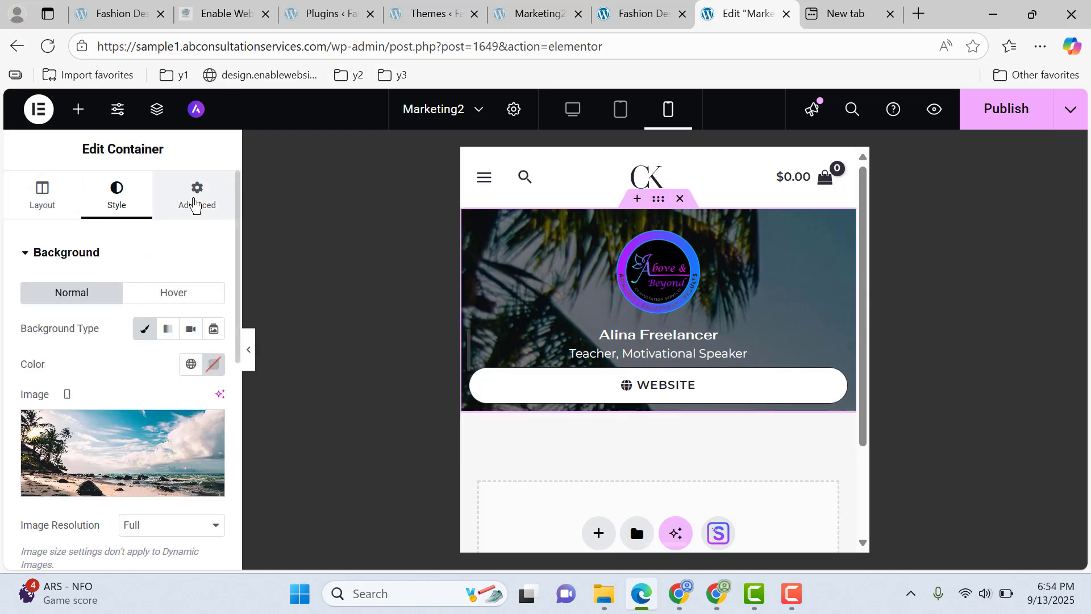
{"action": "left_click", "coordinate": [194, 205]}
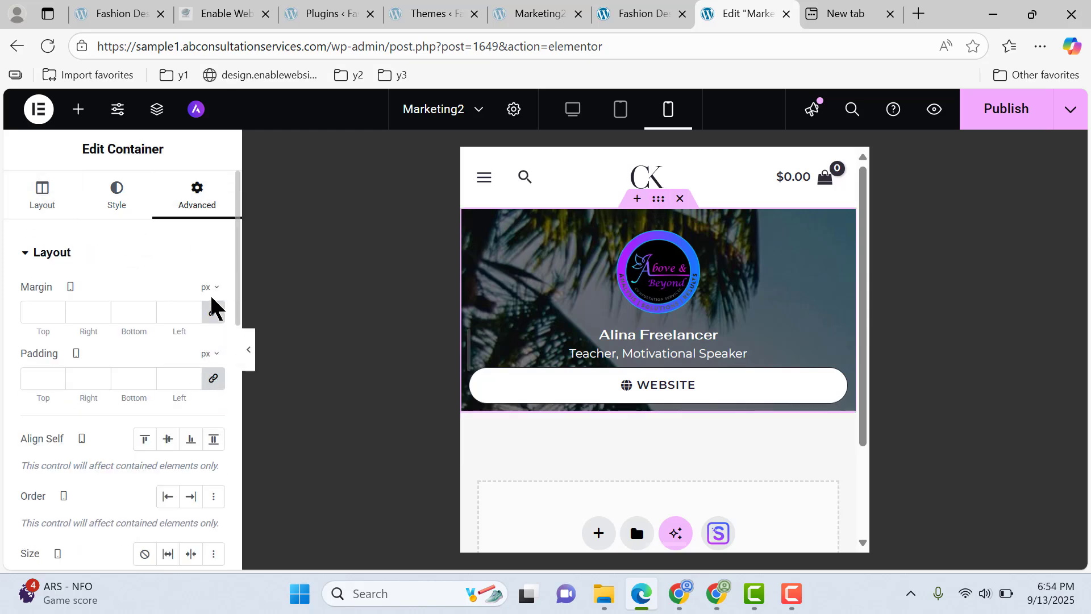
{"action": "left_click", "coordinate": [207, 379]}
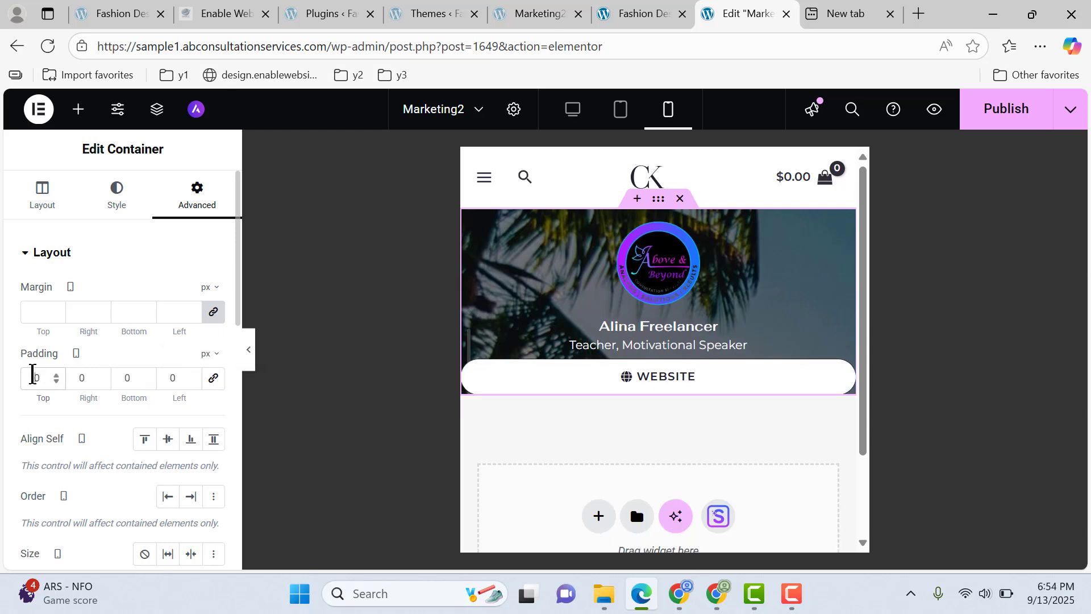
{"action": "type", "text": "50"}
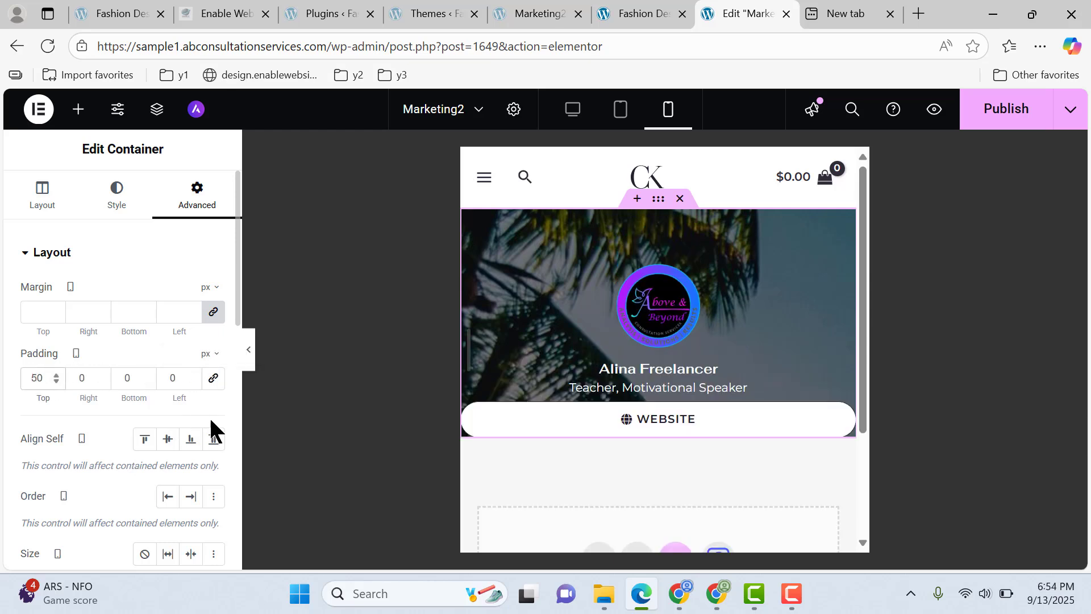
{"action": "left_click", "coordinate": [117, 382]}
{"action": "type", "text": "5"}
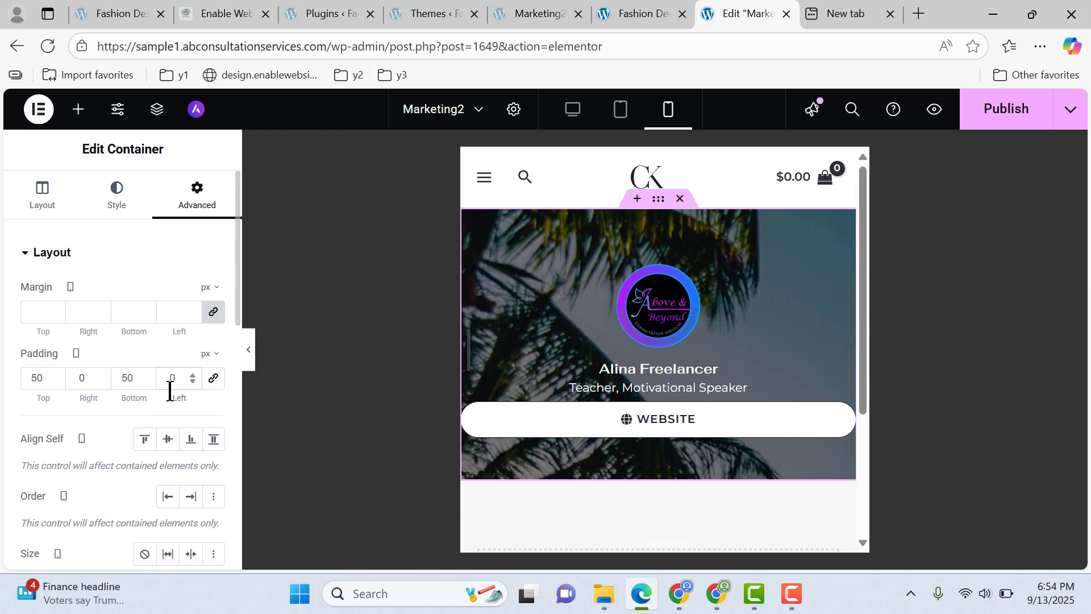
{"action": "type", "text": "1"}
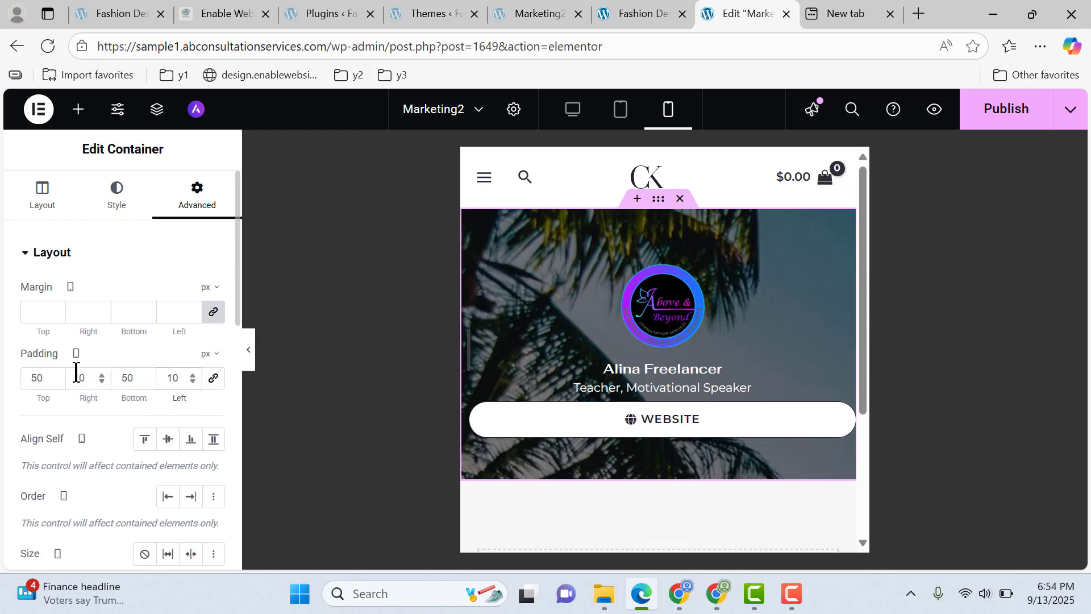
{"action": "left_click", "coordinate": [76, 375]}
{"action": "type", "text": "1"}
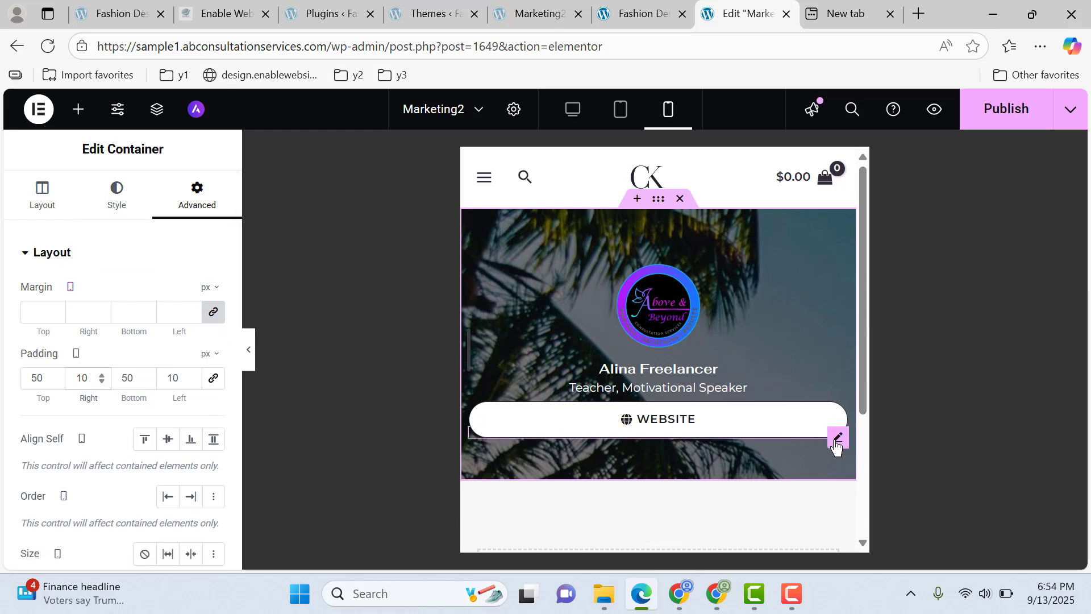
Duplicate the Website button and set the copy's top margin to -10 px
{"action": "right_click", "coordinate": [835, 448]}
{"action": "left_click", "coordinate": [887, 224]}
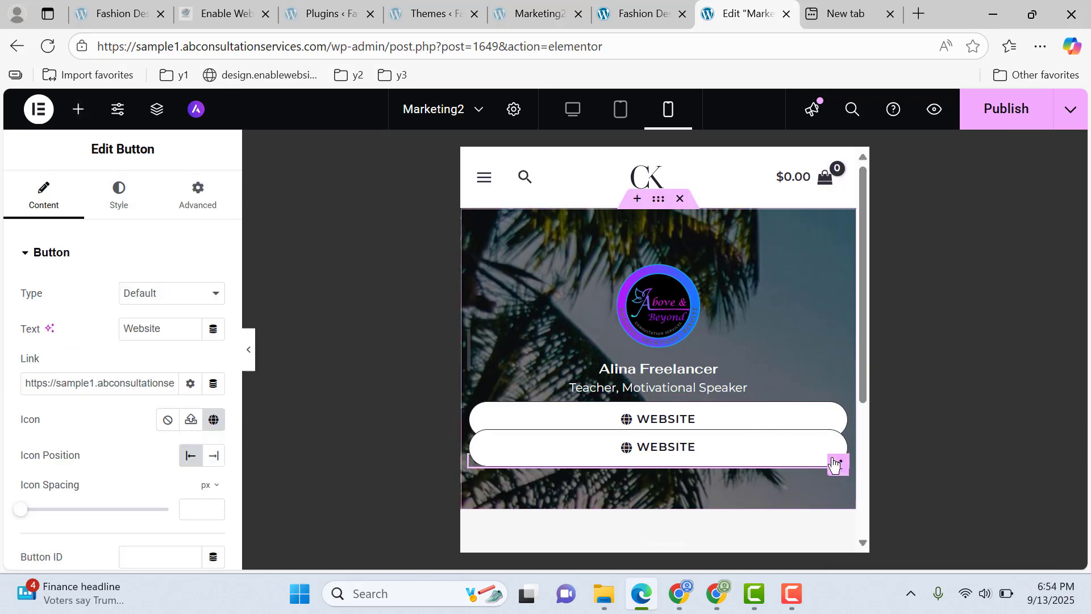
{"action": "left_click", "coordinate": [202, 198]}
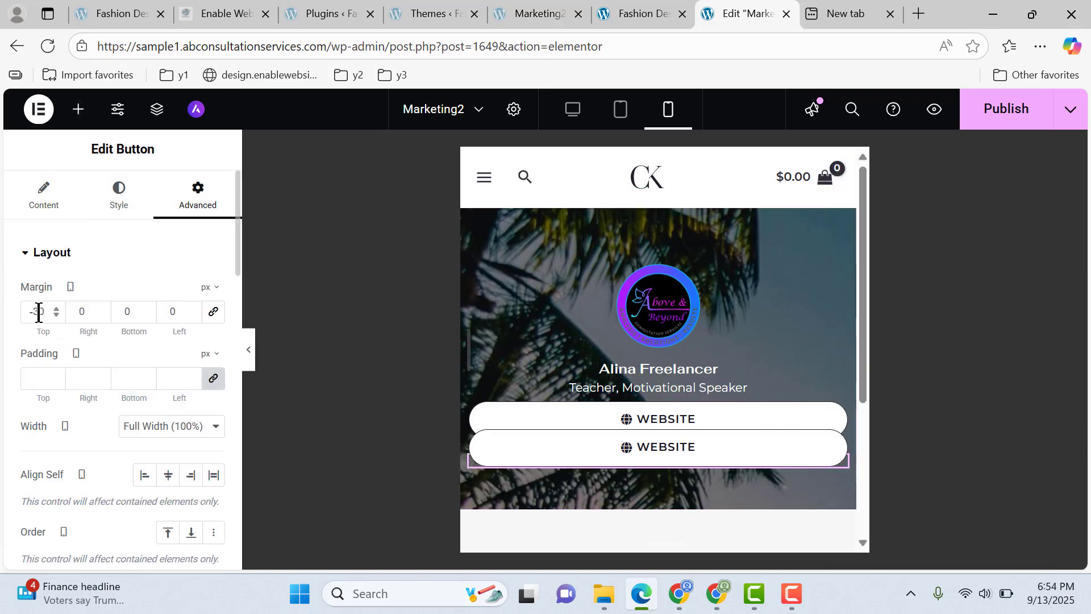
{"action": "left_click", "coordinate": [38, 312]}
{"action": "key", "text": "BackSpace"}
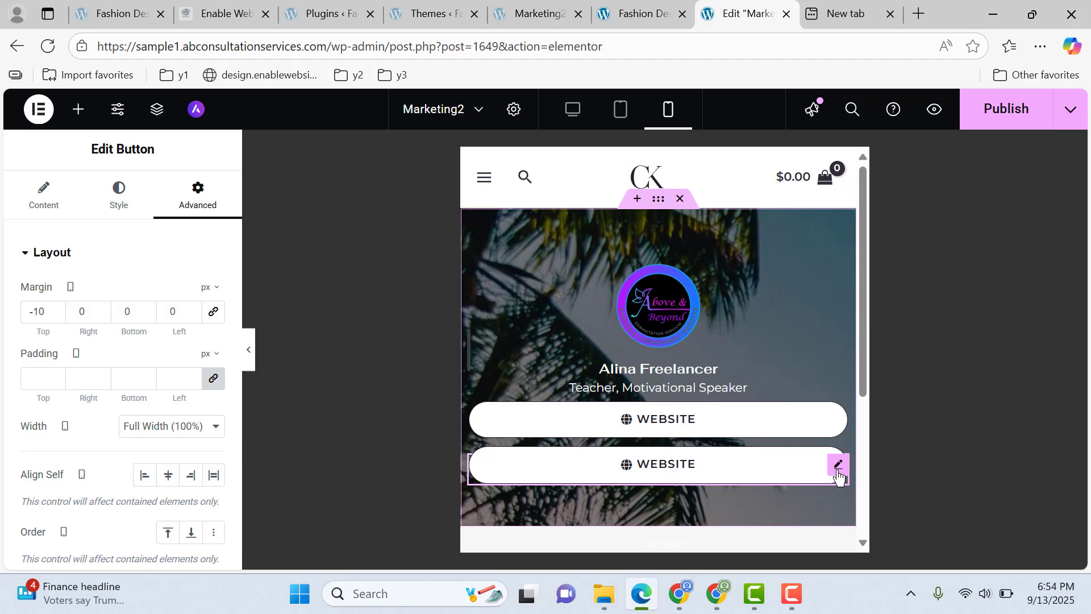
Duplicate the second Website button twice to make four stacked link buttons
{"action": "key", "text": "ctrl+d"}
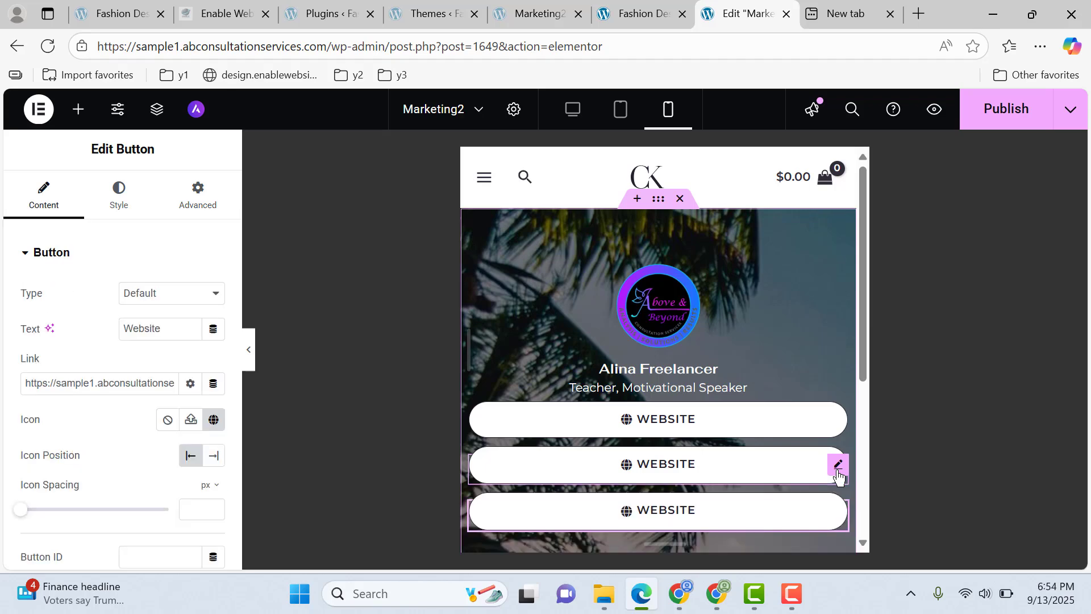
{"action": "key", "text": "ctrl+d"}
{"action": "scroll", "coordinate": [792, 451], "scroll_direction": "down", "scroll_amount": 5}
{"action": "scroll", "coordinate": [710, 404], "scroll_direction": "up", "scroll_amount": 3}
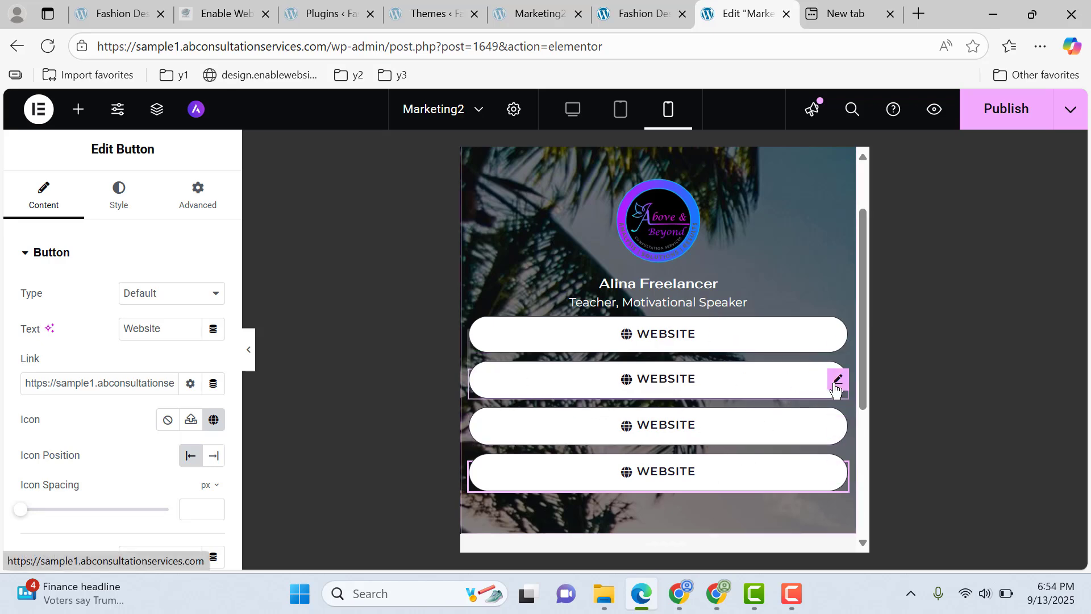
Change the second link button's text to YouTube
{"action": "left_click", "coordinate": [835, 385]}
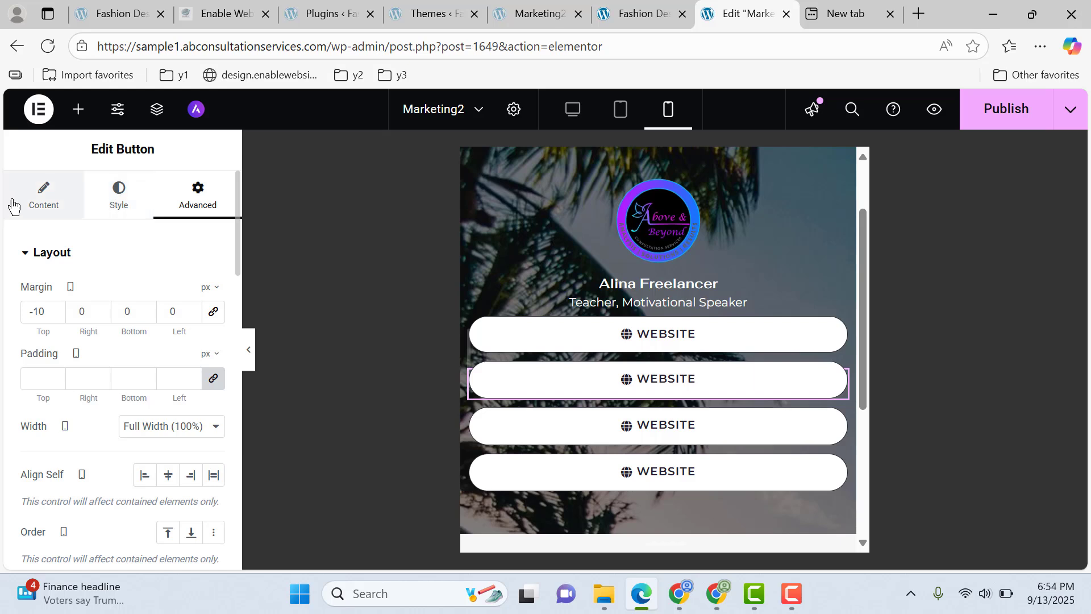
{"action": "left_click", "coordinate": [35, 199]}
{"action": "left_click_drag", "start_coordinate": [191, 329], "coordinate": [3, 327]}
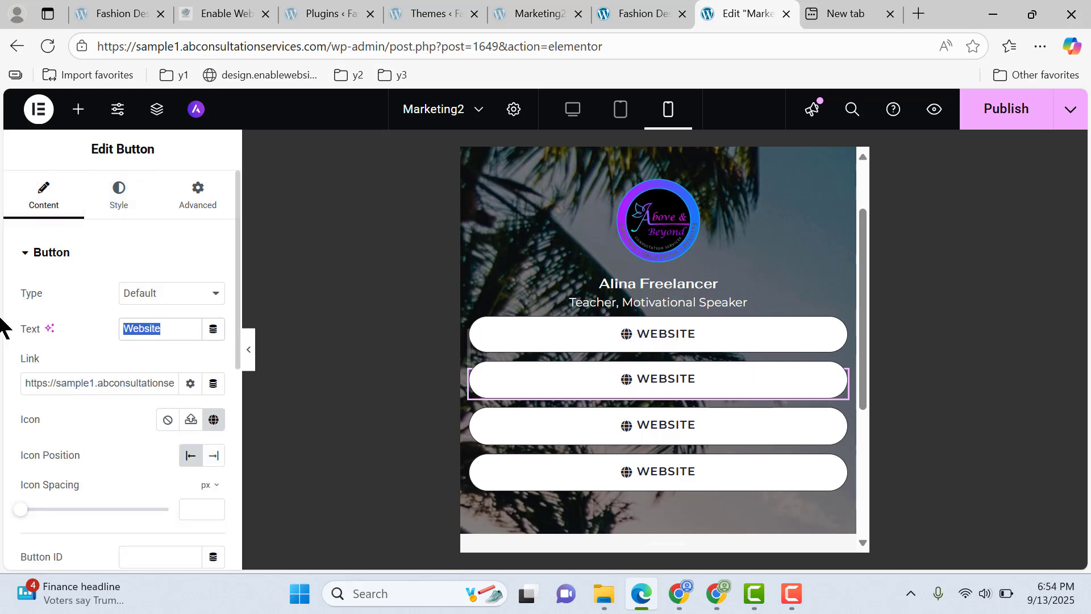
{"action": "type", "text": "YouTube"}
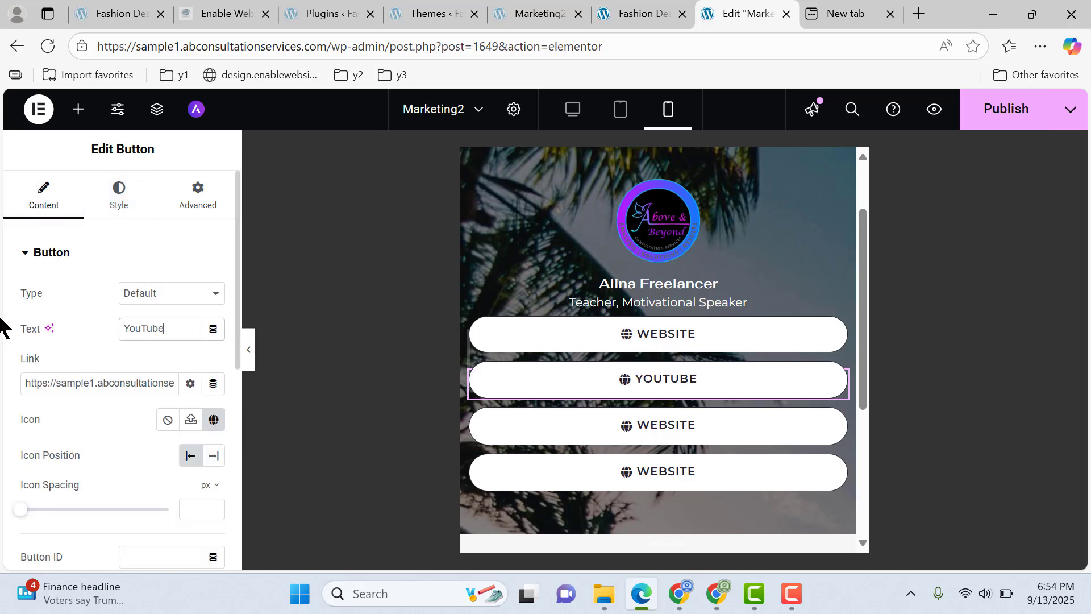
Replace the YouTube button's globe icon with the Youtube icon from the icon library
{"action": "left_click", "coordinate": [214, 421]}
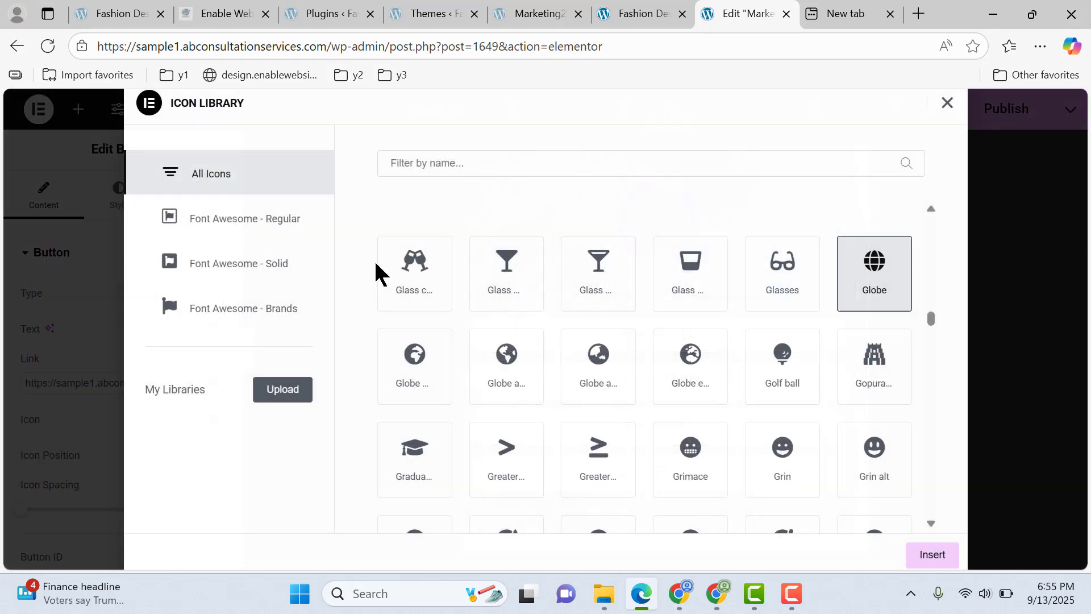
{"action": "left_click", "coordinate": [532, 162]}
{"action": "type", "text": "yout"}
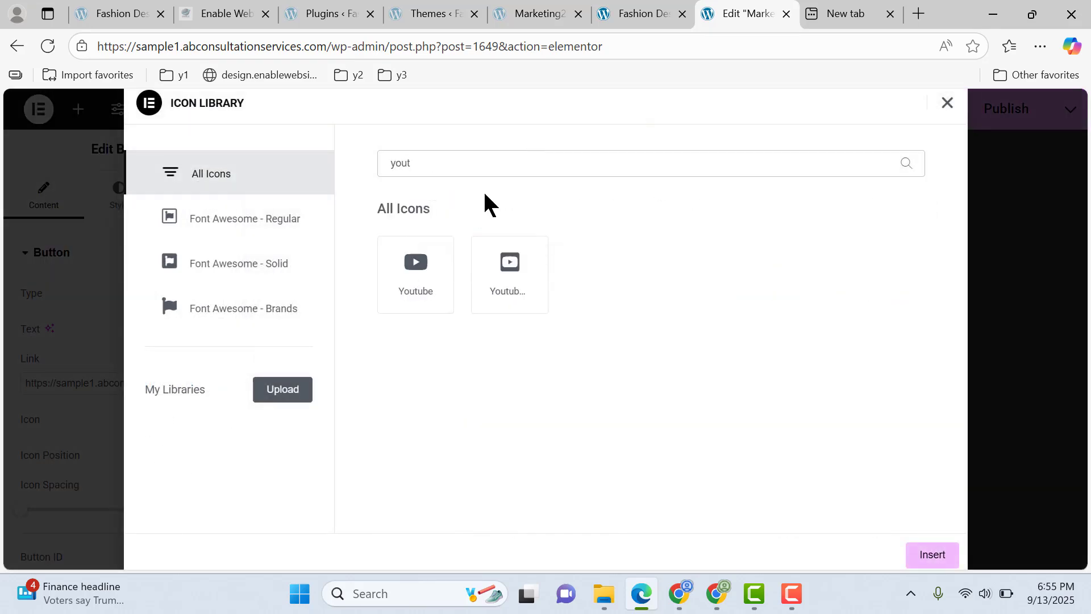
{"action": "left_click", "coordinate": [436, 274]}
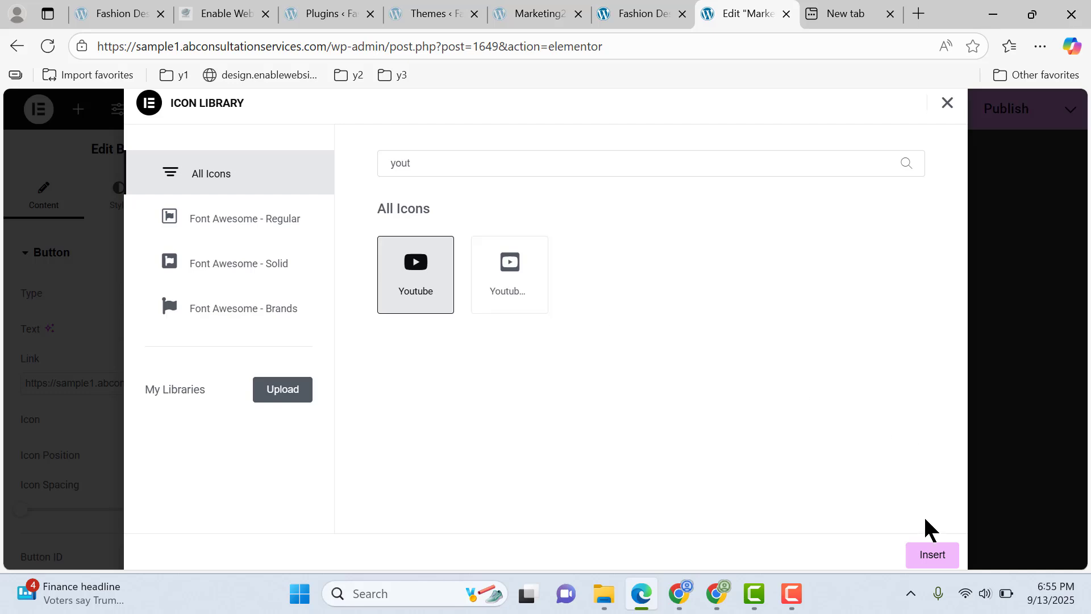
{"action": "left_click", "coordinate": [931, 554]}
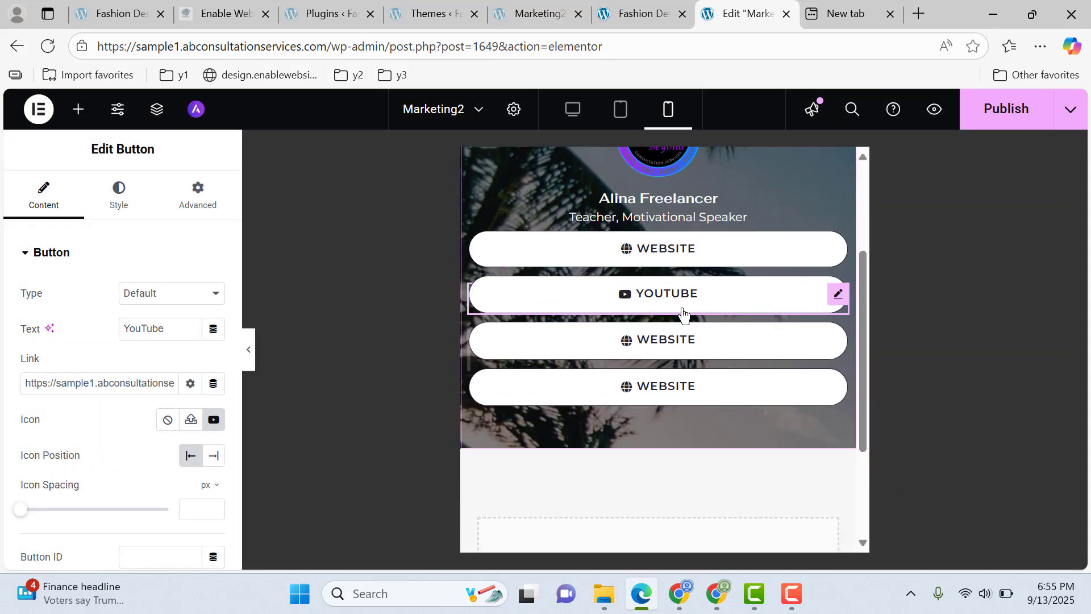
Check the footer of the finished sample page and add a Social Icons widget below the last link button
{"action": "left_click", "coordinate": [648, 14]}
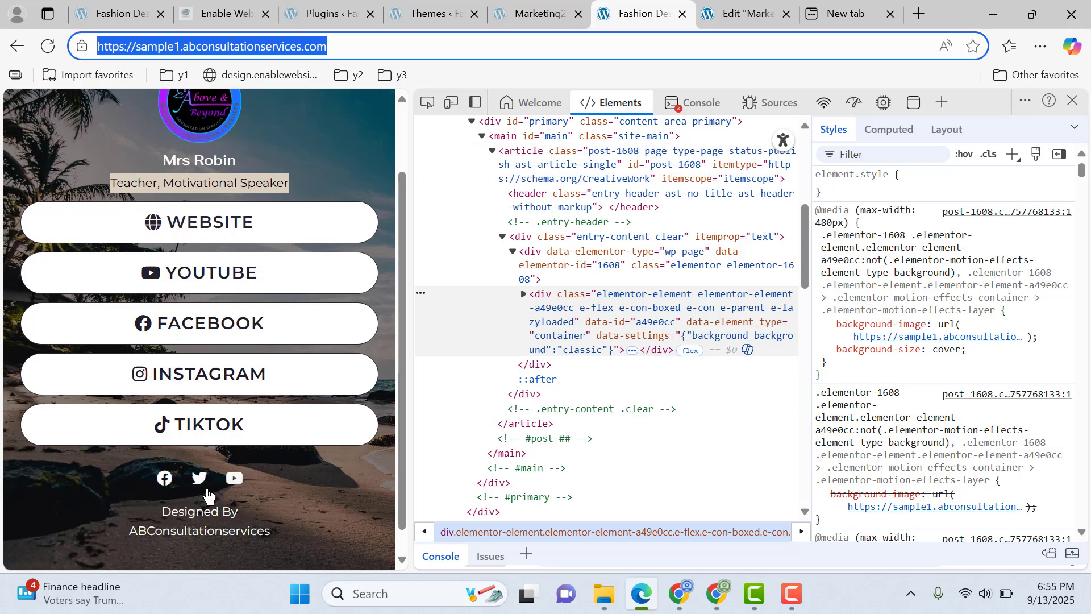
{"action": "left_click", "coordinate": [737, 12]}
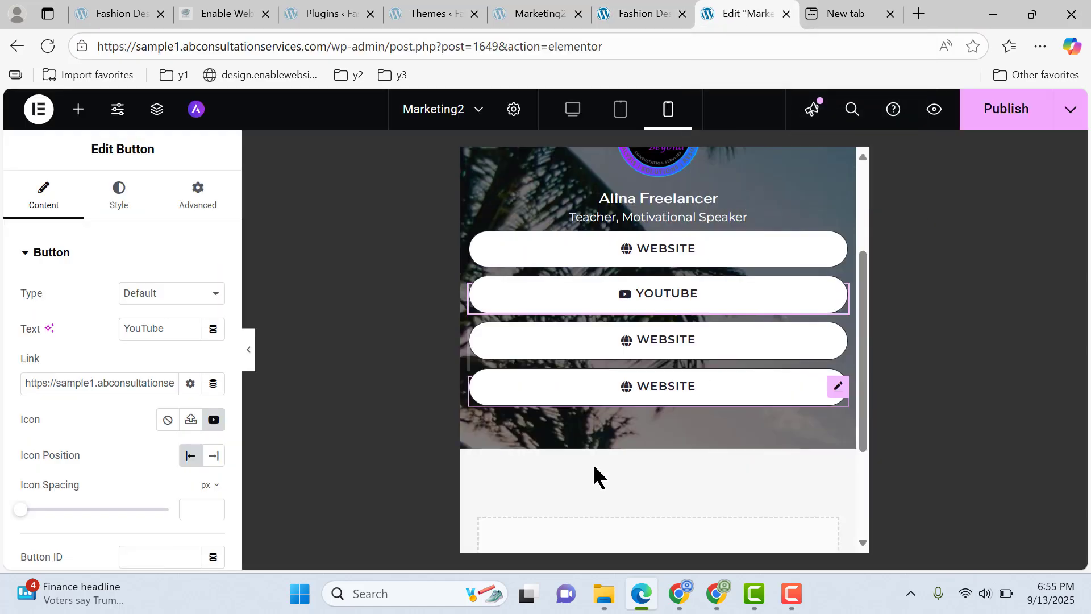
{"action": "left_click", "coordinate": [80, 111]}
{"action": "left_click", "coordinate": [95, 221]}
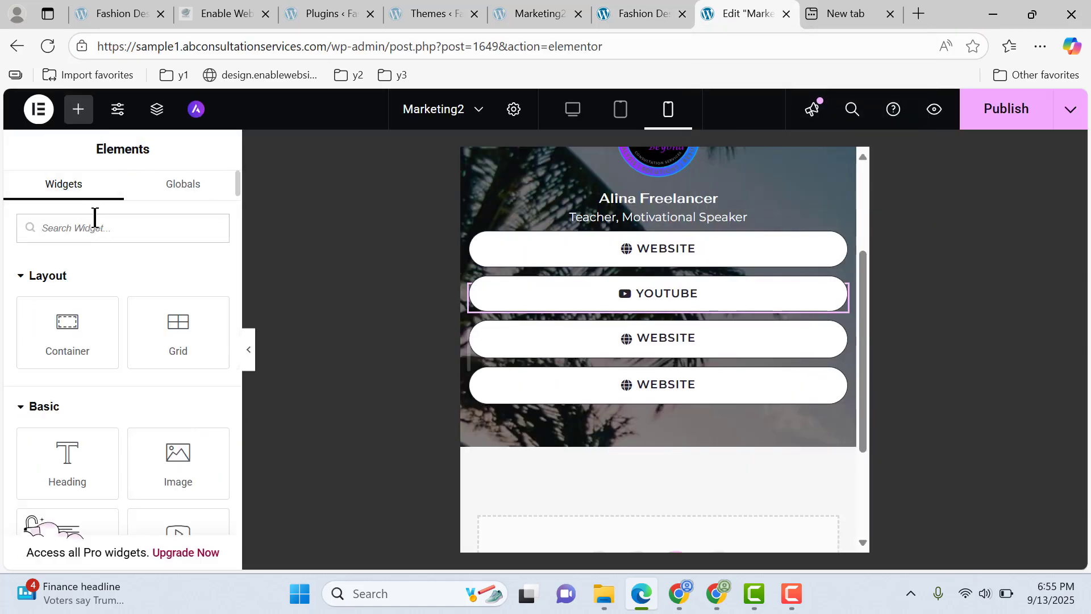
{"action": "type", "text": "soci"}
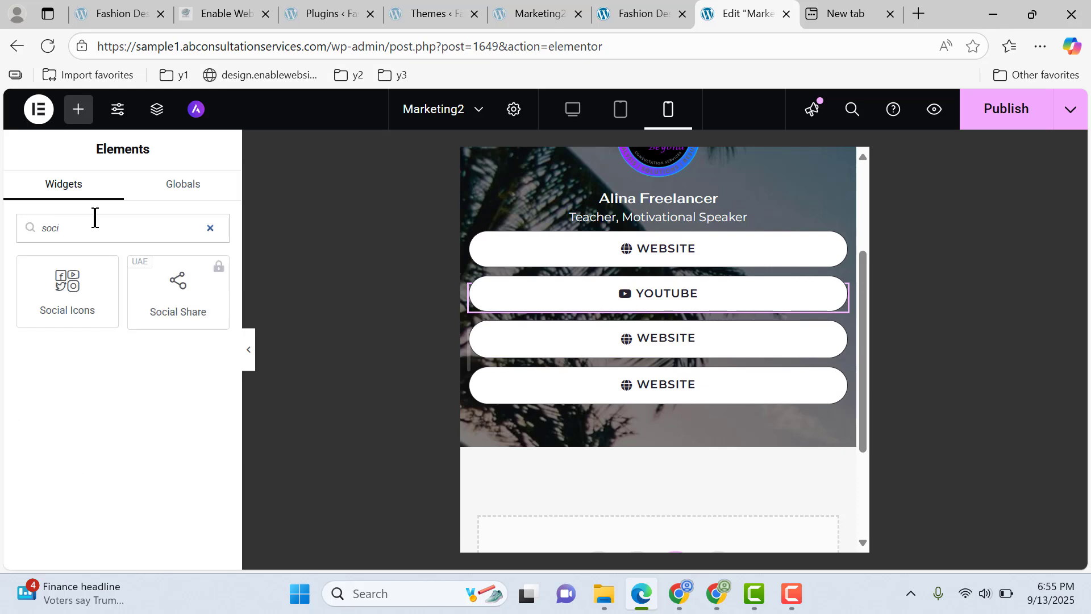
{"action": "left_click_drag", "start_coordinate": [81, 282], "coordinate": [676, 397]}
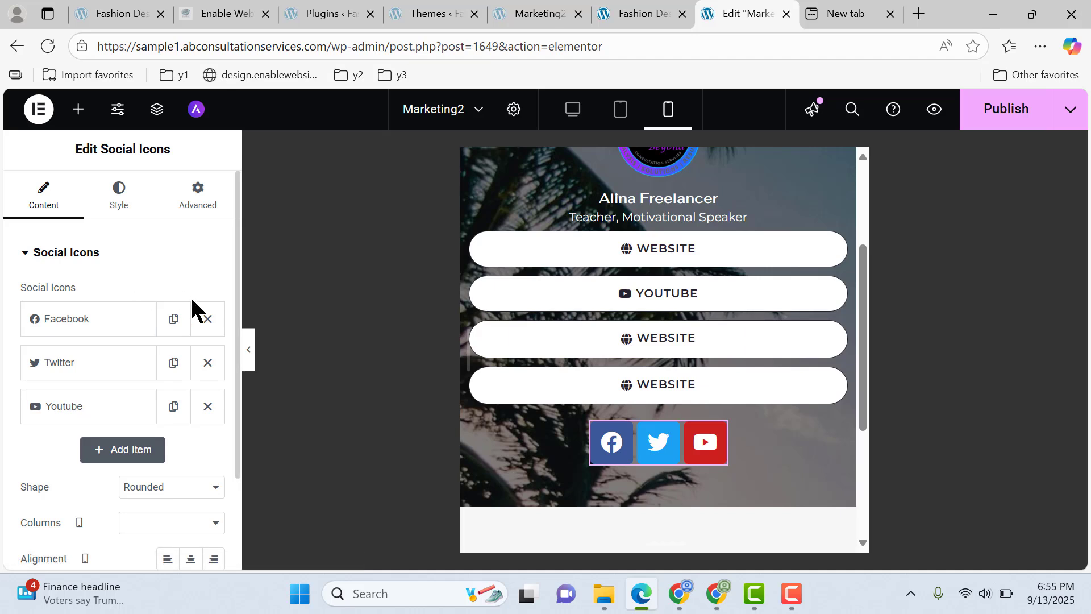
Set the social icons' size to 21 px, padding to 0.1 em, spacing to 10 px and rows gap to 0
{"action": "left_click", "coordinate": [119, 193]}
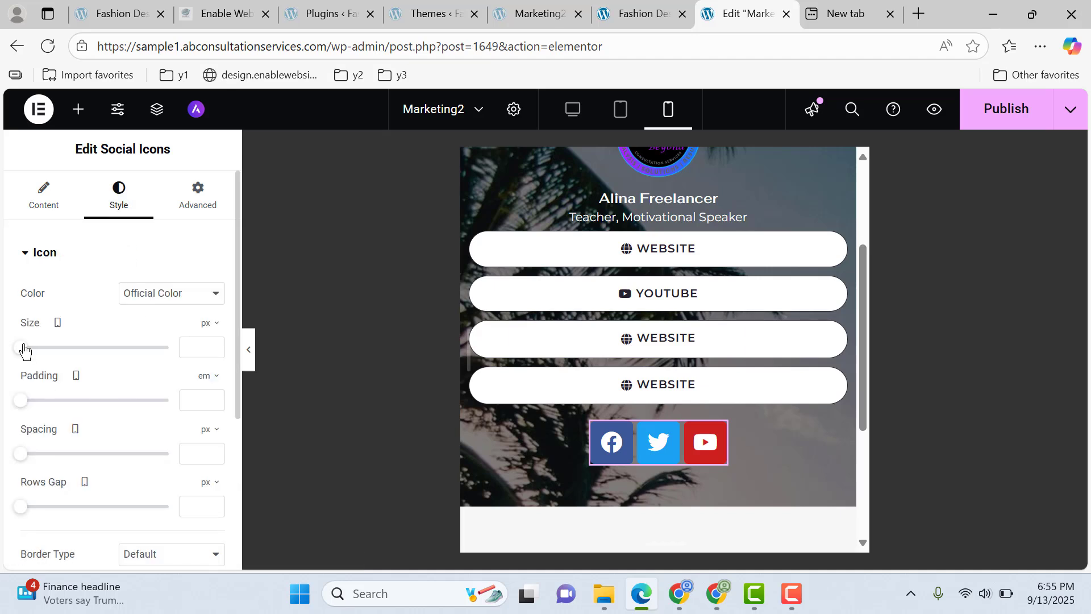
{"action": "mouse_move", "coordinate": [24, 350]}
{"action": "left_mouse_down"}
{"action": "mouse_move", "coordinate": [54, 351]}
{"action": "mouse_move", "coordinate": [22, 351]}
{"action": "mouse_move", "coordinate": [31, 359]}
{"action": "left_mouse_up"}
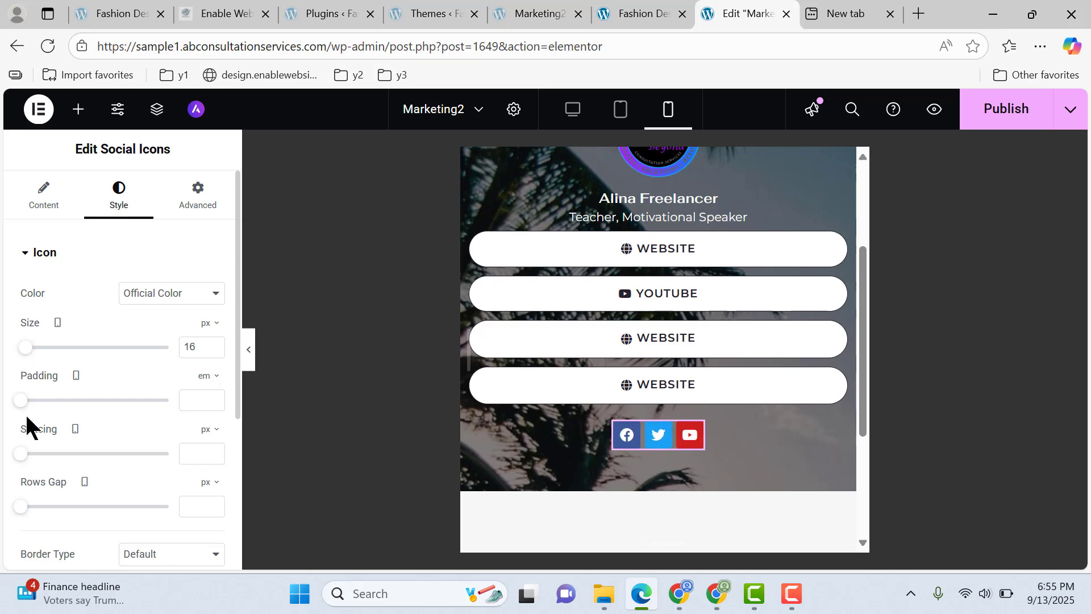
{"action": "mouse_move", "coordinate": [22, 504]}
{"action": "left_mouse_down"}
{"action": "mouse_move", "coordinate": [43, 507]}
{"action": "mouse_move", "coordinate": [20, 506]}
{"action": "left_mouse_up"}
{"action": "left_click_drag", "start_coordinate": [20, 399], "coordinate": [23, 402]}
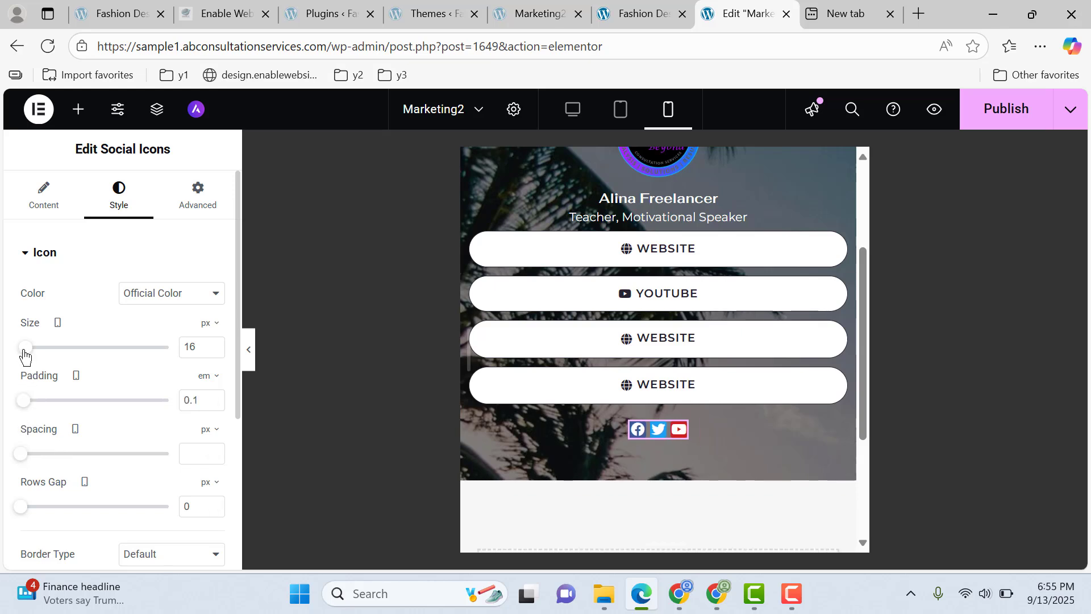
{"action": "left_click_drag", "start_coordinate": [23, 355], "coordinate": [26, 356]}
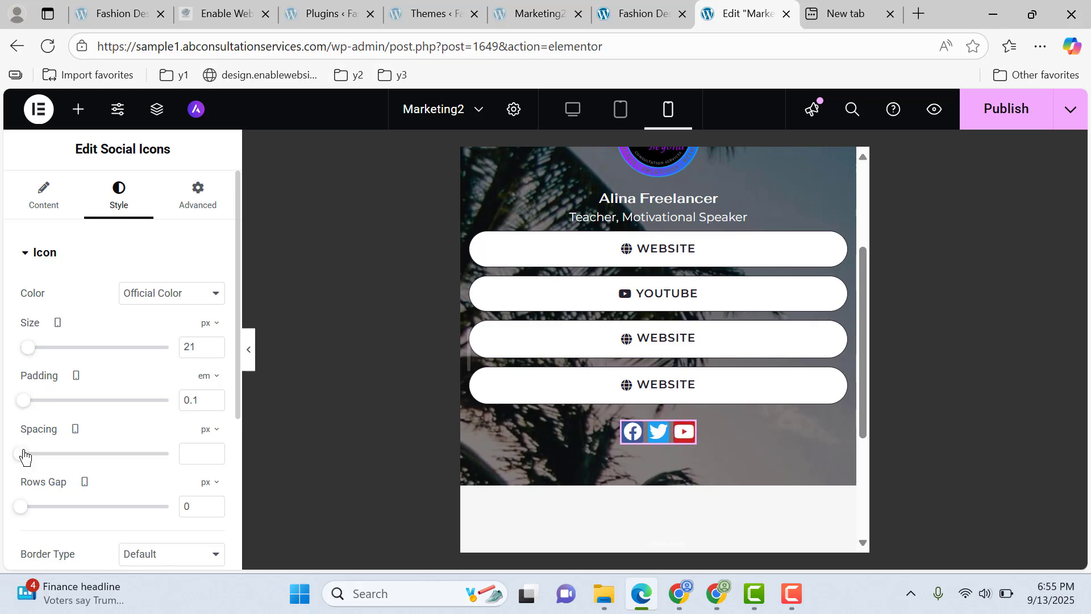
{"action": "left_click_drag", "start_coordinate": [24, 455], "coordinate": [36, 453]}
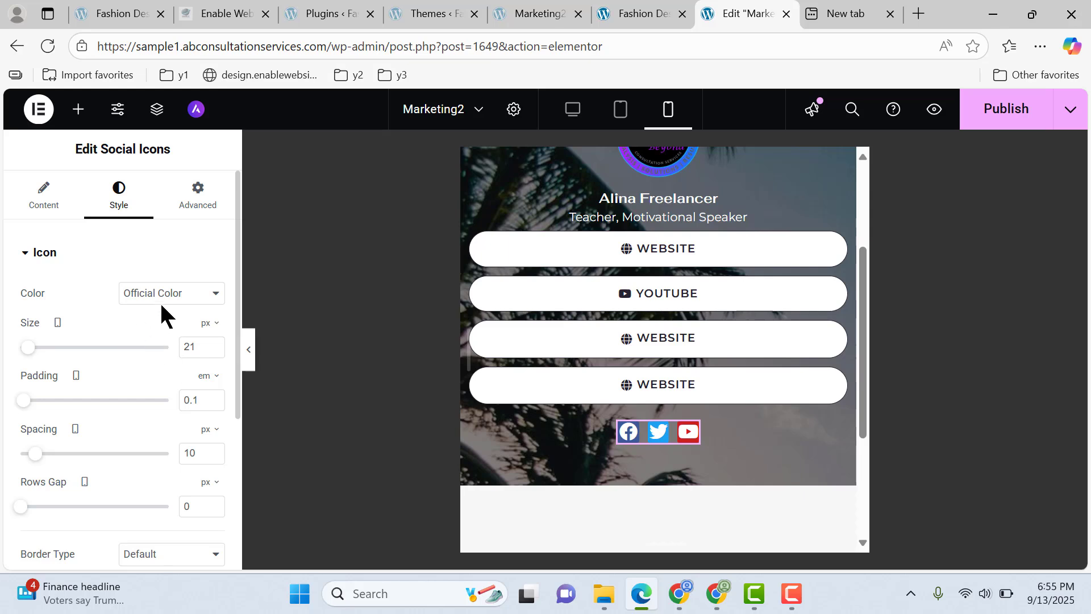
Switch the social icons to custom color and make their primary color fully transparent
{"action": "left_click", "coordinate": [181, 296]}
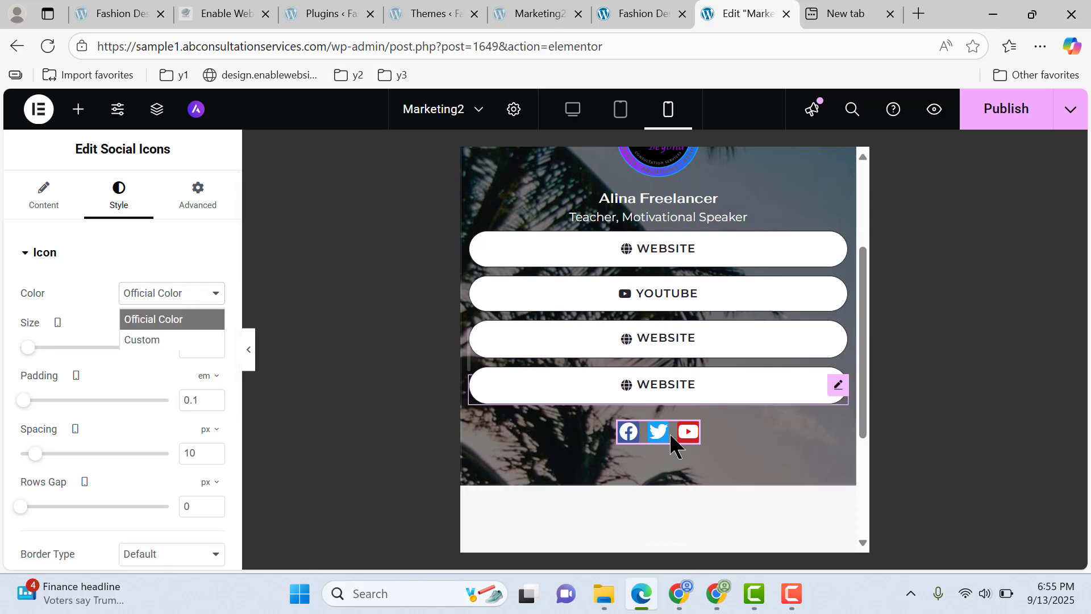
{"action": "left_click", "coordinate": [162, 340]}
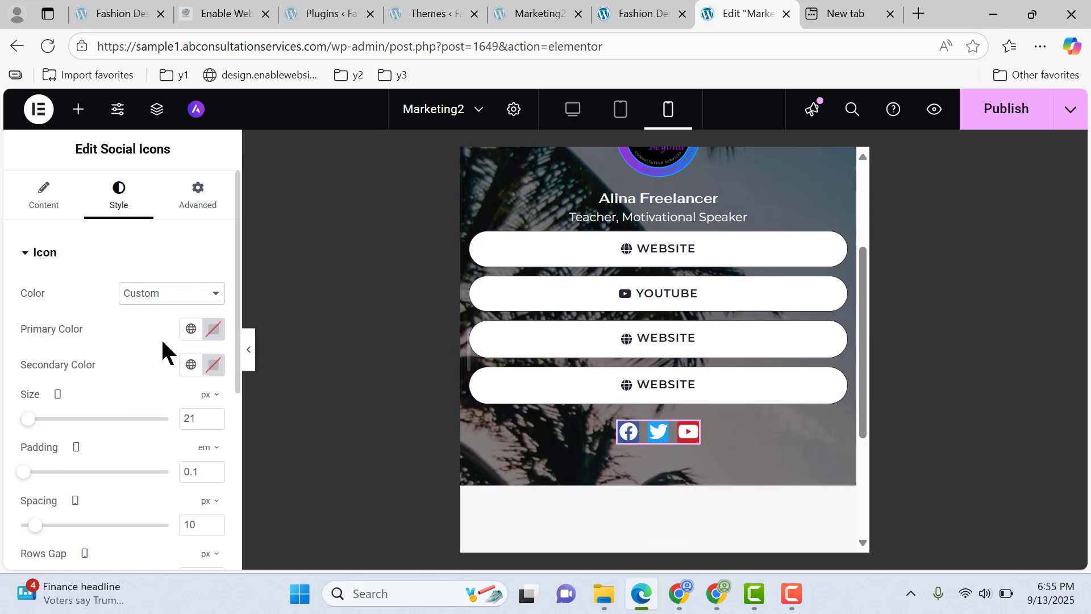
{"action": "left_click", "coordinate": [221, 340]}
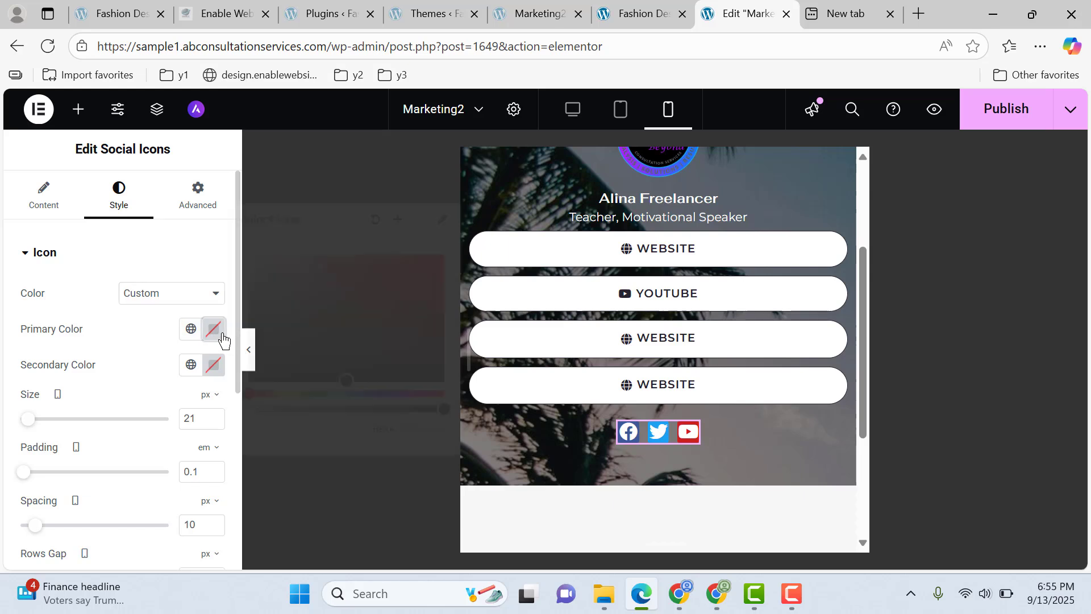
{"action": "left_click", "coordinate": [214, 366]}
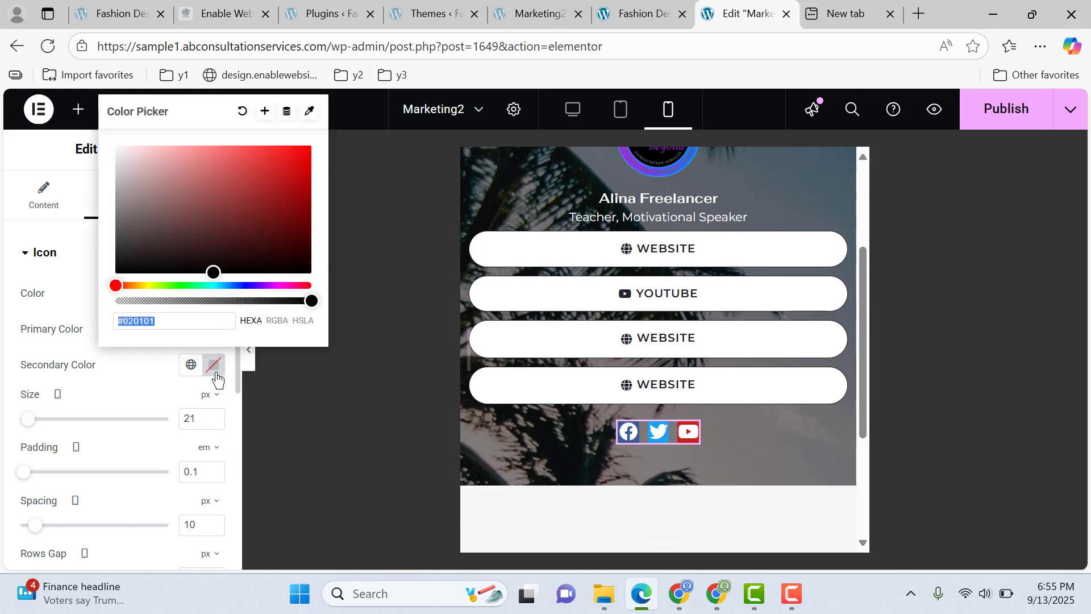
{"action": "left_click", "coordinate": [215, 366]}
{"action": "left_click", "coordinate": [215, 331]}
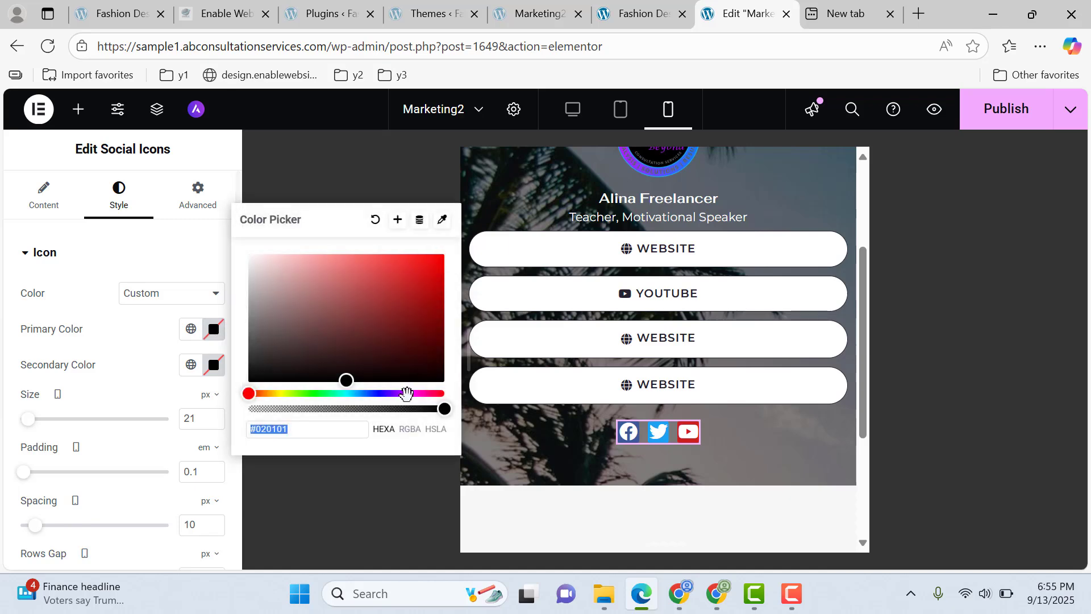
{"action": "left_click_drag", "start_coordinate": [443, 408], "coordinate": [146, 409]}
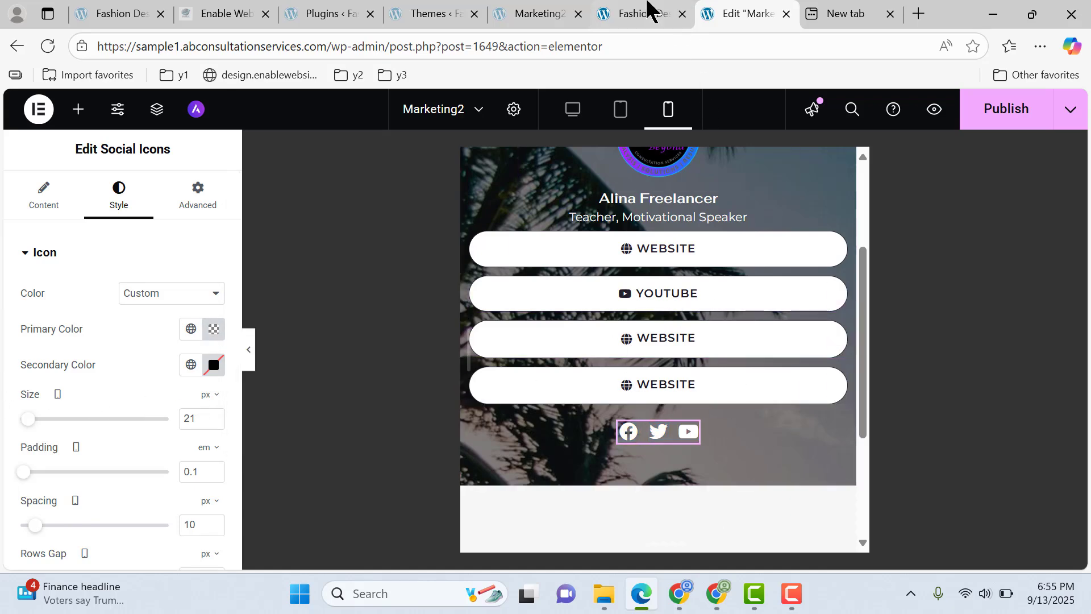
Review the Facebook item's icon, link and color settings in the Social Icons widget
{"action": "left_click", "coordinate": [44, 198]}
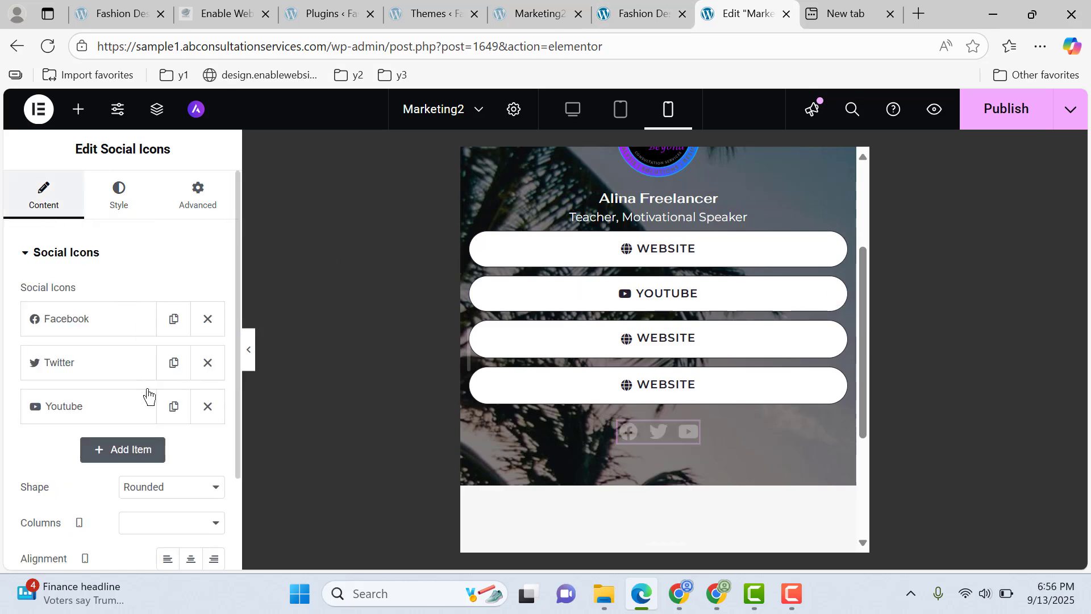
{"action": "left_click", "coordinate": [109, 336]}
{"action": "scroll", "coordinate": [149, 382], "scroll_direction": "down", "scroll_amount": 2}
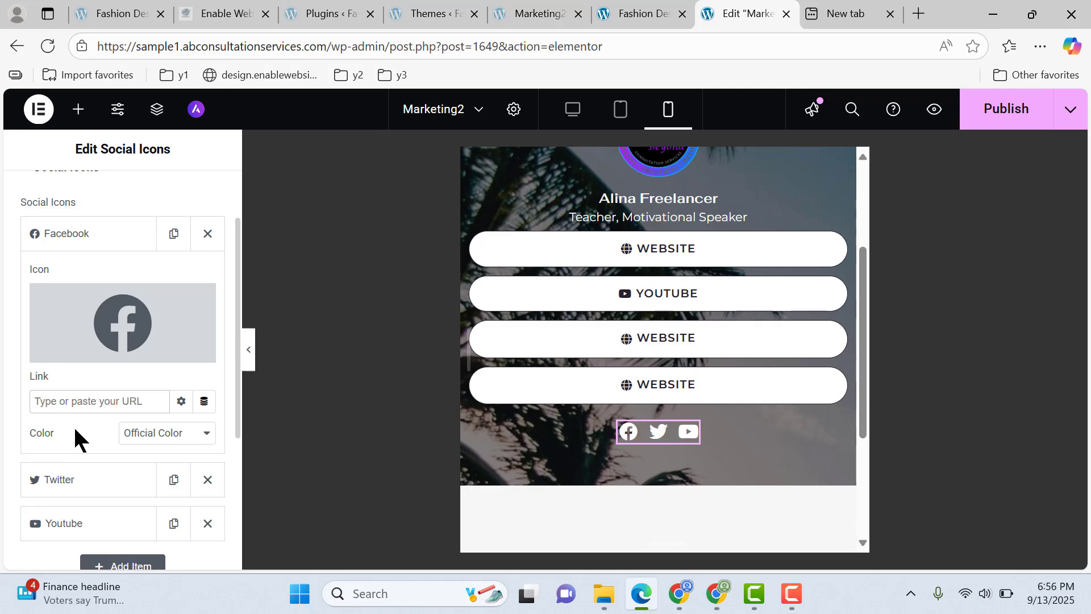
{"action": "left_click", "coordinate": [83, 238]}
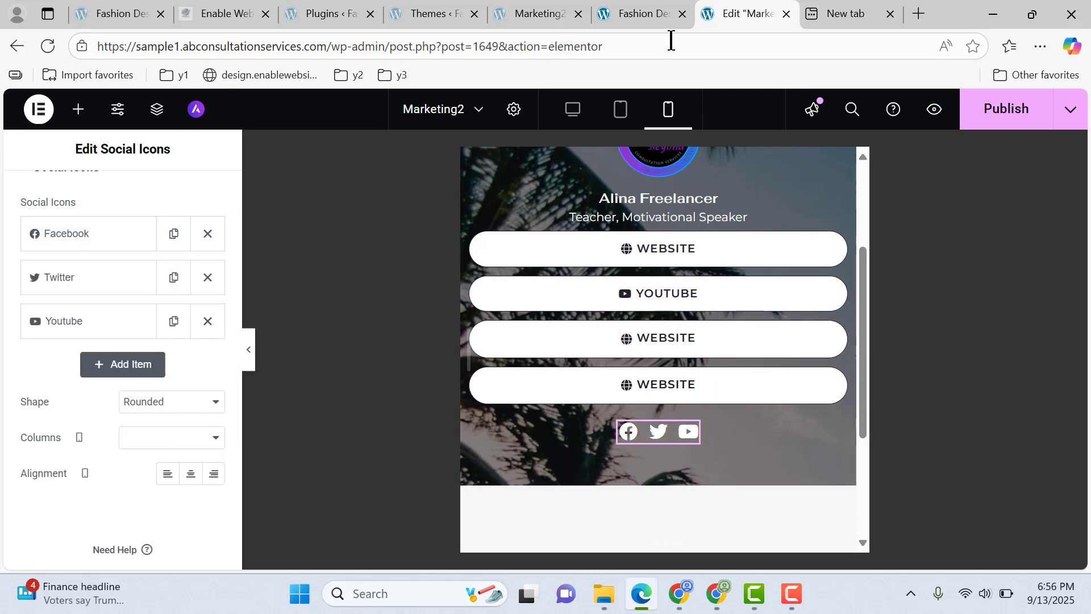
Check the sample page's footer and paste a copy of the "Teacher, Motivational Speaker" text widget below the social icons
{"action": "left_click", "coordinate": [654, 12]}
{"action": "scroll", "coordinate": [154, 554], "scroll_direction": "down", "scroll_amount": 1}
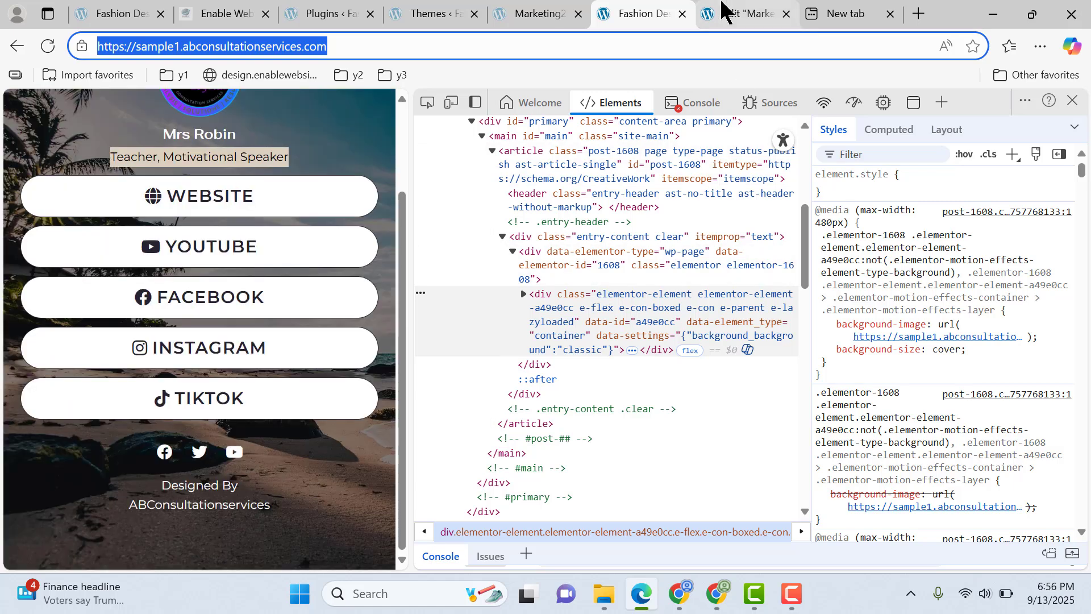
{"action": "left_click", "coordinate": [723, 12]}
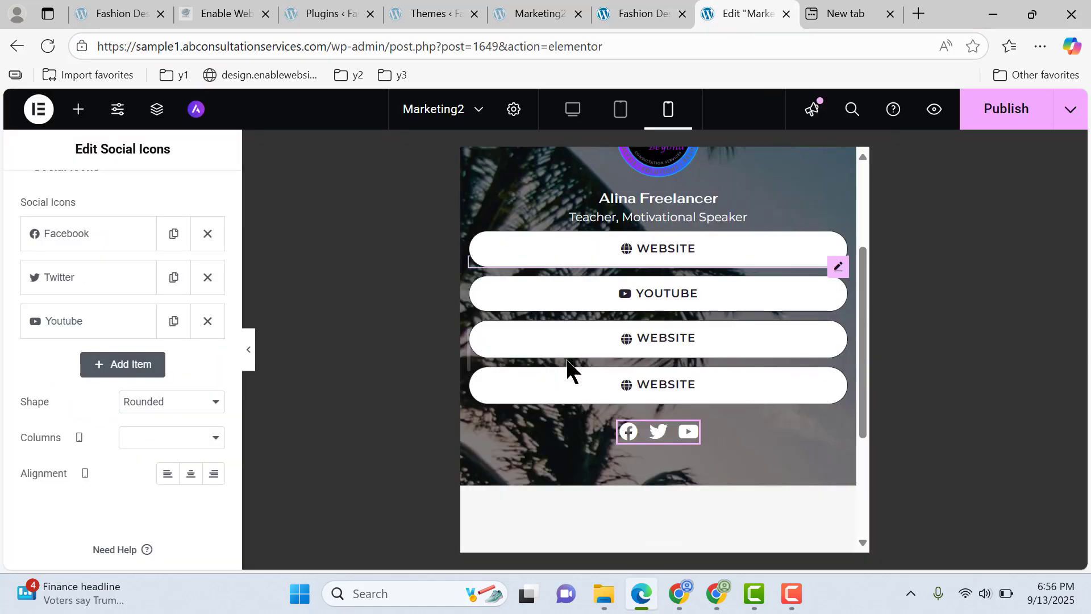
{"action": "right_click", "coordinate": [730, 227]}
{"action": "left_click", "coordinate": [770, 264]}
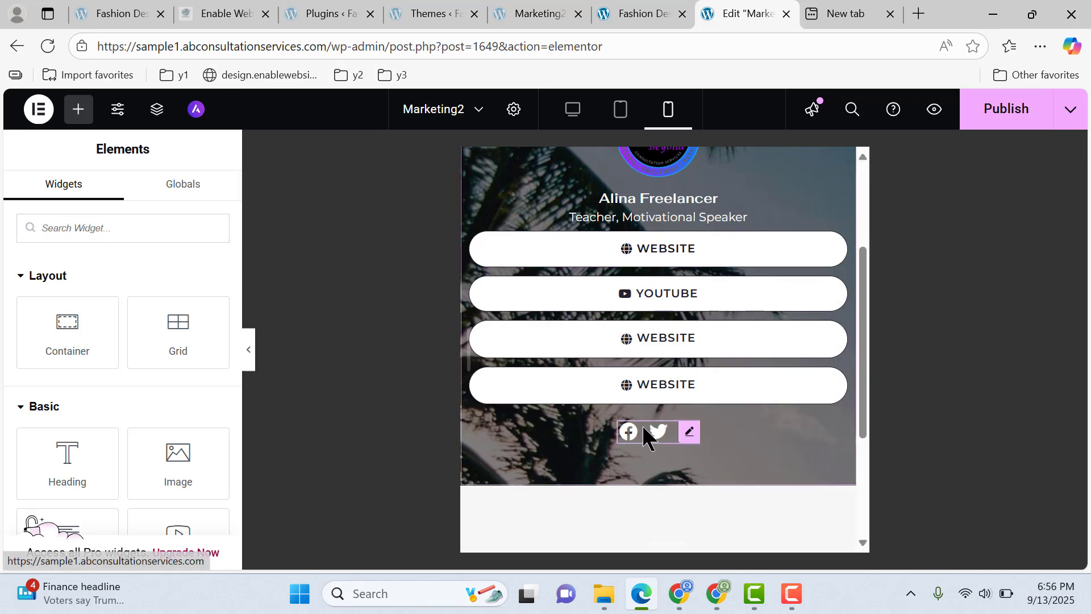
{"action": "scroll", "coordinate": [671, 364], "scroll_direction": "down", "scroll_amount": 3}
{"action": "right_click", "coordinate": [695, 267]}
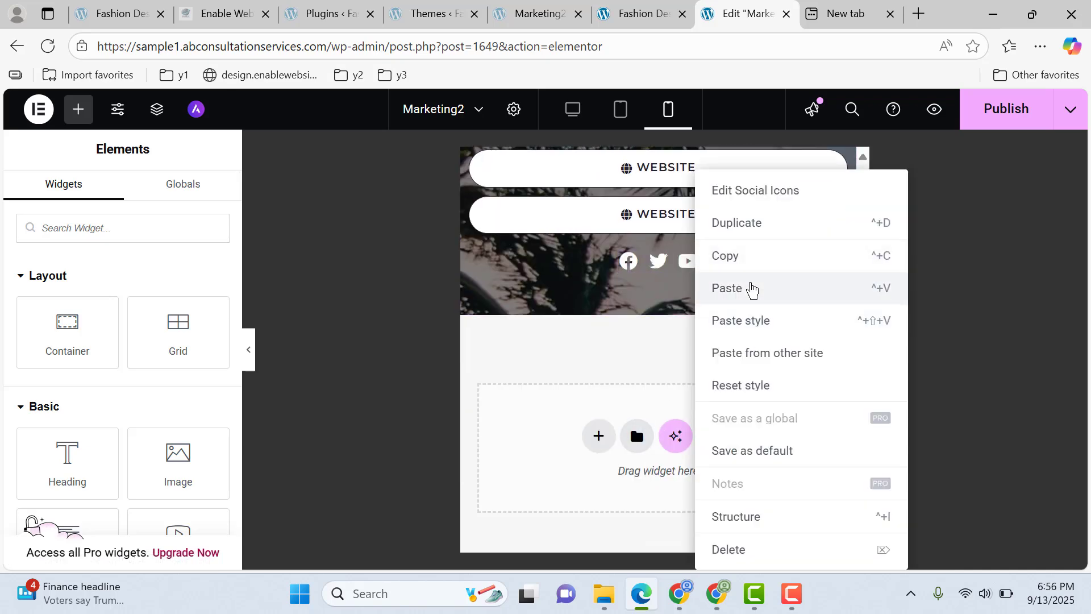
{"action": "left_click", "coordinate": [752, 288]}
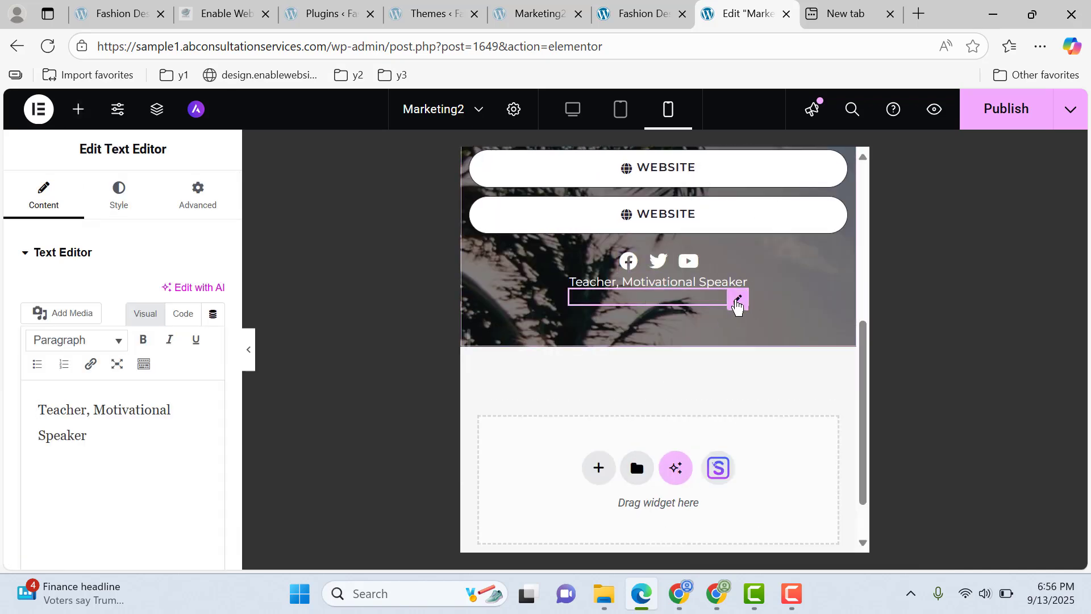
Replace the pasted widget's text with "Designed By ABConsultationservices" copied from the sample page's footer
{"action": "left_click_drag", "start_coordinate": [119, 447], "coordinate": [3, 364]}
{"action": "left_click", "coordinate": [647, 14]}
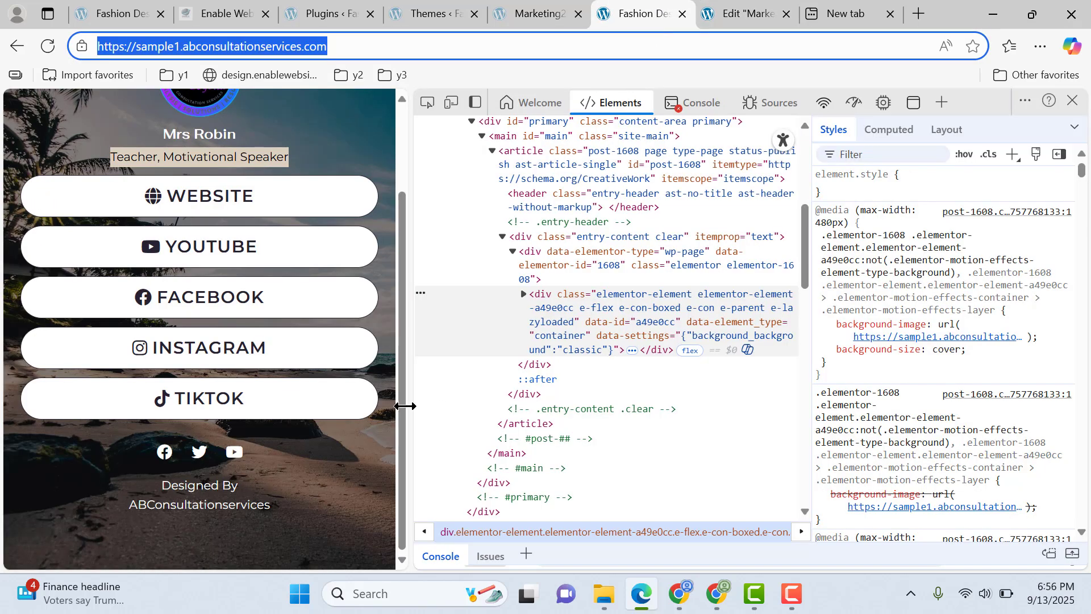
{"action": "left_click_drag", "start_coordinate": [155, 478], "coordinate": [274, 510]}
{"action": "left_click", "coordinate": [856, 13]}
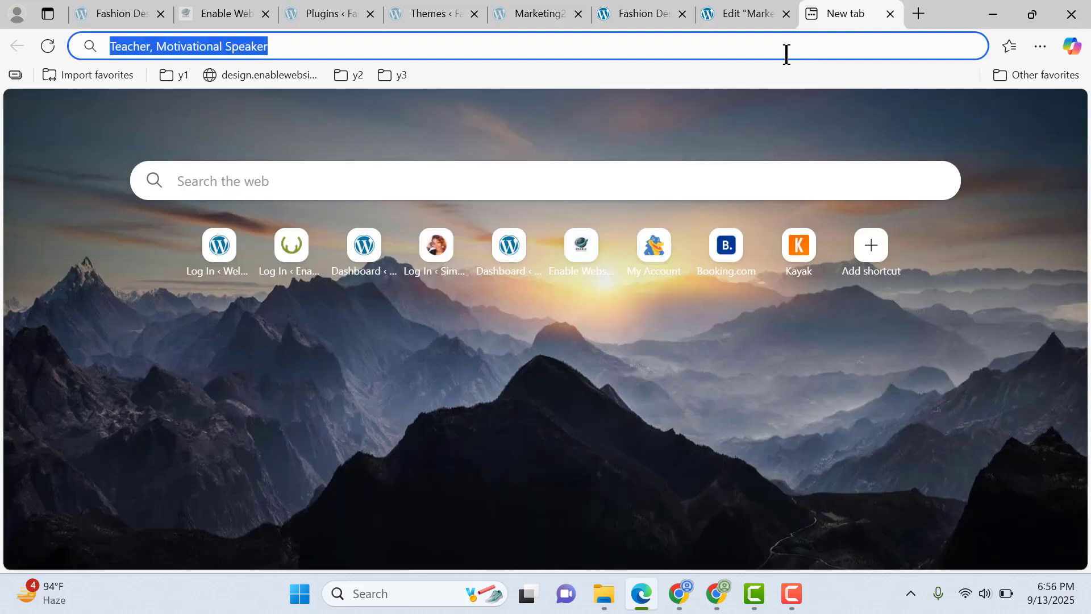
{"action": "left_click", "coordinate": [724, 12]}
{"action": "key", "text": "ctrl+v"}
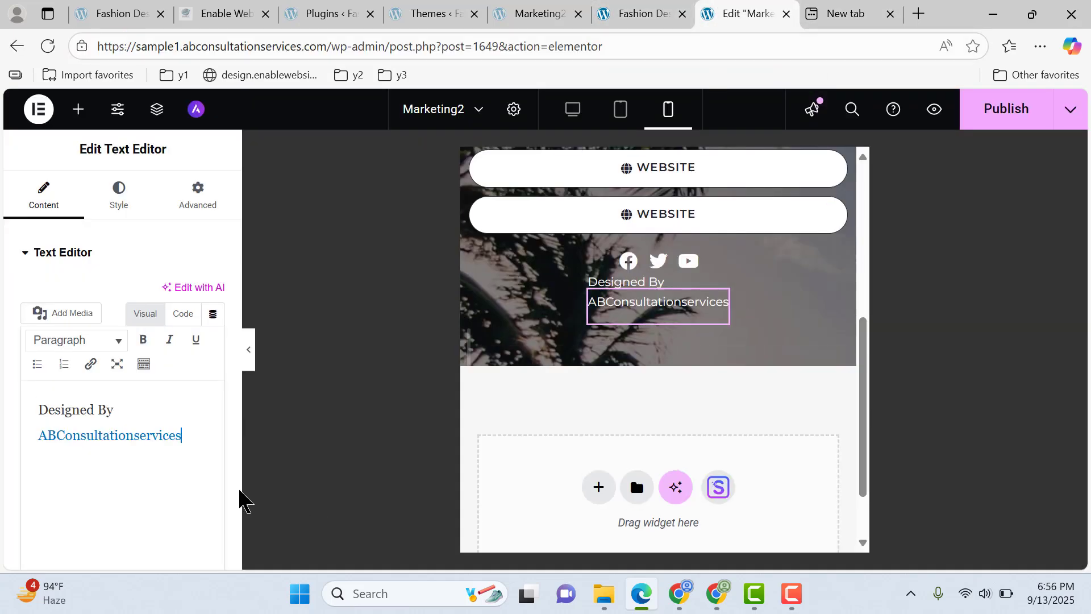
Center the "Designed By" footer text and set its top margin to 0 px
{"action": "scroll", "coordinate": [687, 329], "scroll_direction": "up", "scroll_amount": 2}
{"action": "left_click", "coordinate": [117, 195]}
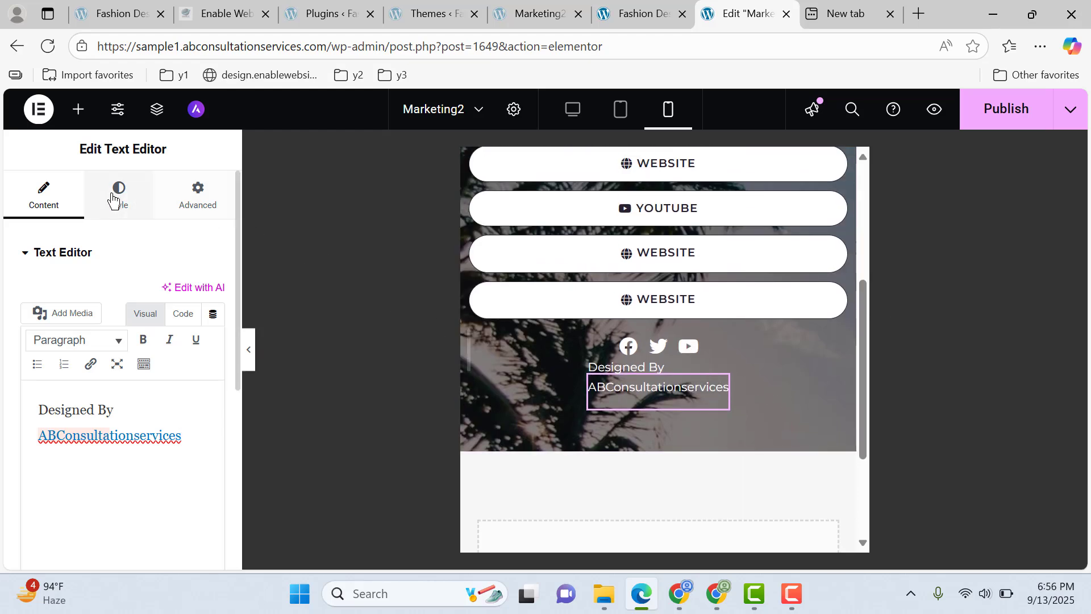
{"action": "left_click", "coordinate": [169, 295]}
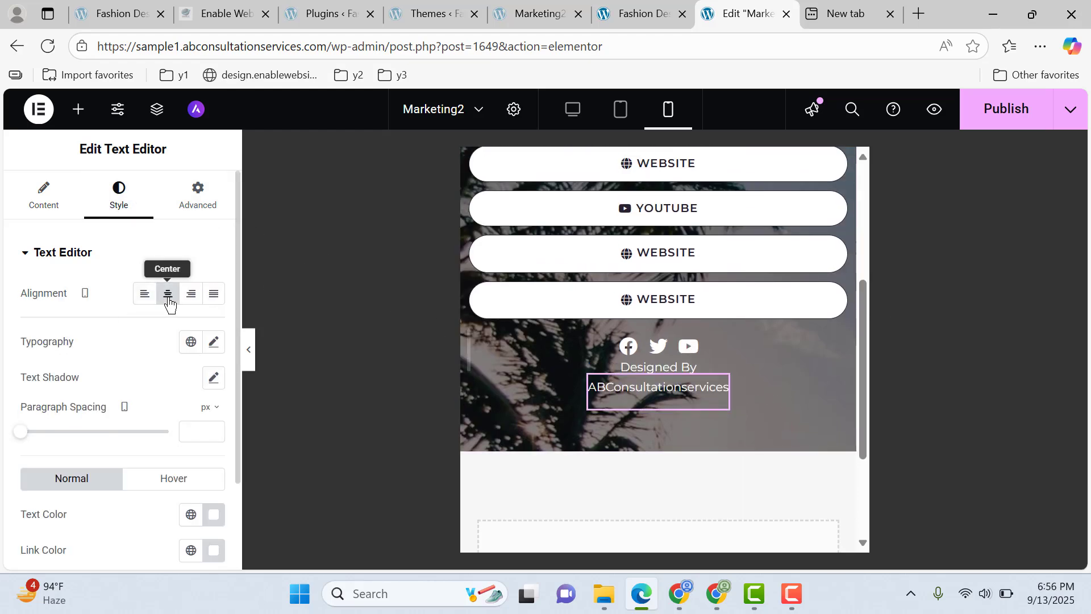
{"action": "left_click", "coordinate": [210, 200]}
{"action": "left_click_drag", "start_coordinate": [51, 312], "coordinate": [1, 311]}
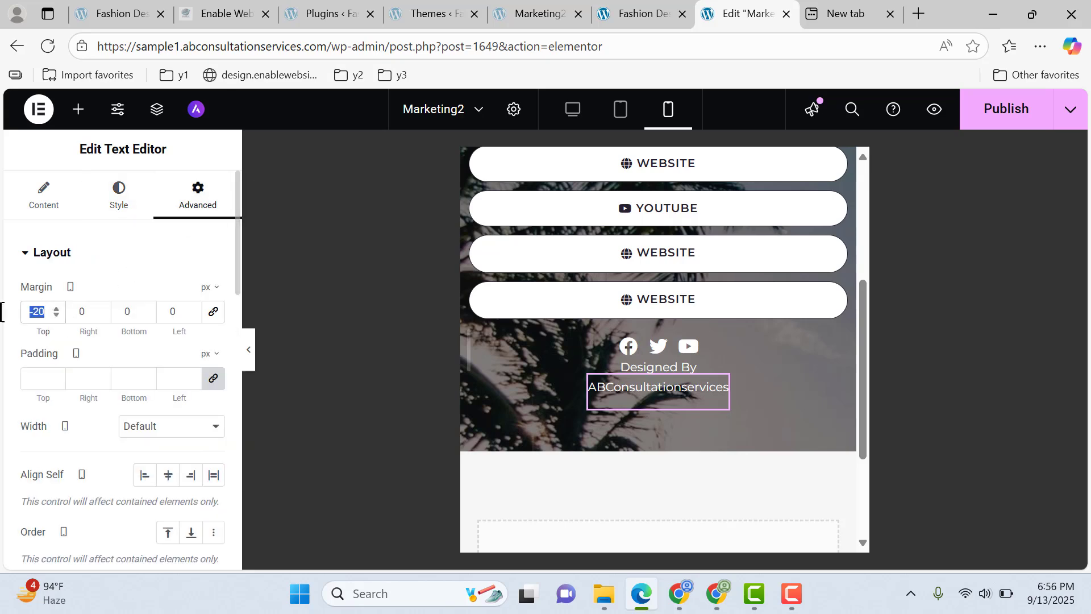
{"action": "type", "text": "0"}
Check the finished mobile layout from logo to footer and publish the page
{"action": "scroll", "coordinate": [699, 370], "scroll_direction": "up", "scroll_amount": 5}
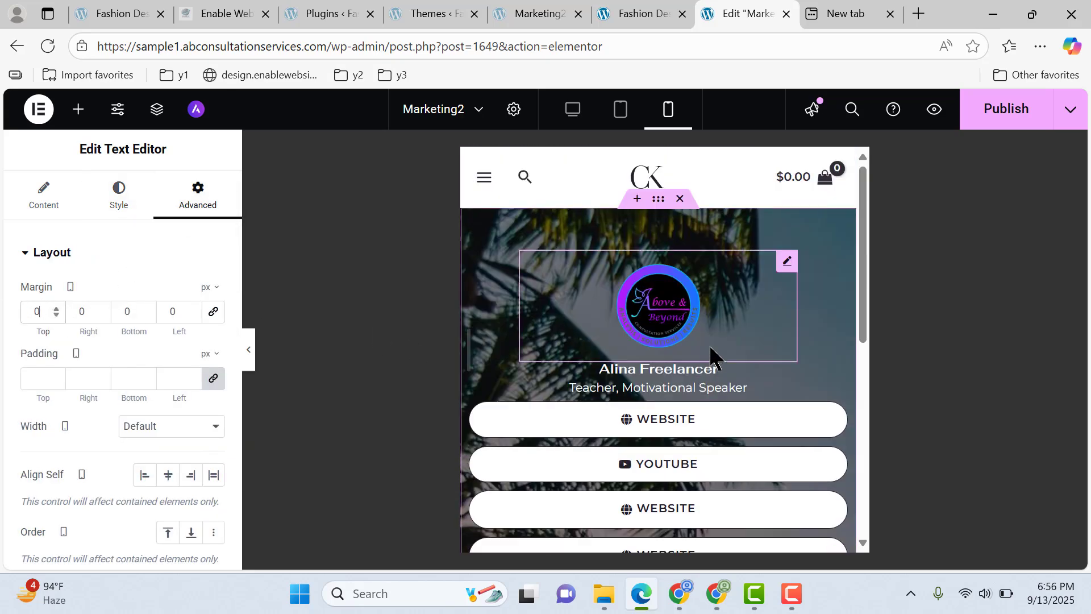
{"action": "scroll", "coordinate": [727, 324], "scroll_direction": "down", "scroll_amount": 3}
{"action": "scroll", "coordinate": [727, 324], "scroll_direction": "up", "scroll_amount": 3}
{"action": "left_click", "coordinate": [1015, 114]}
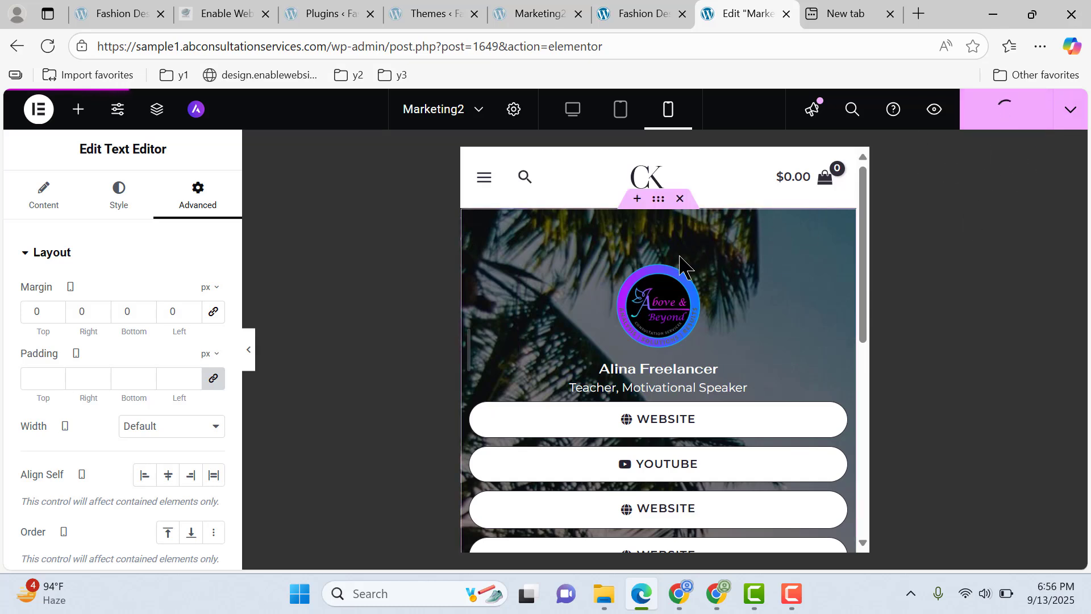
Switch to the desktop view and set the container's background image to the palm beach picture from the media library
{"action": "left_click", "coordinate": [574, 116]}
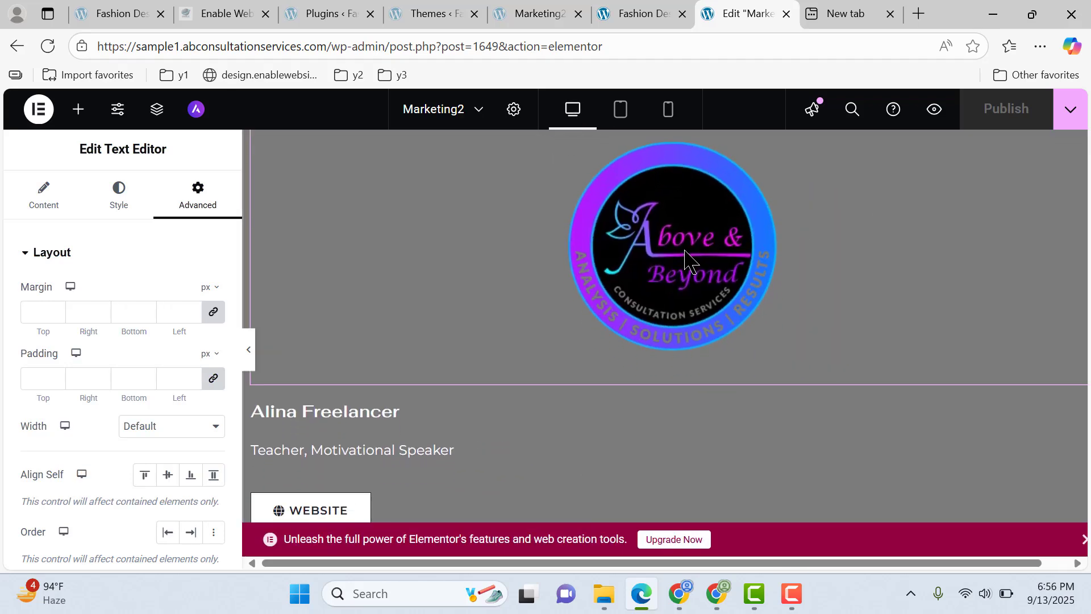
{"action": "scroll", "coordinate": [672, 176], "scroll_direction": "down", "scroll_amount": 10}
{"action": "scroll", "coordinate": [620, 210], "scroll_direction": "up", "scroll_amount": 10}
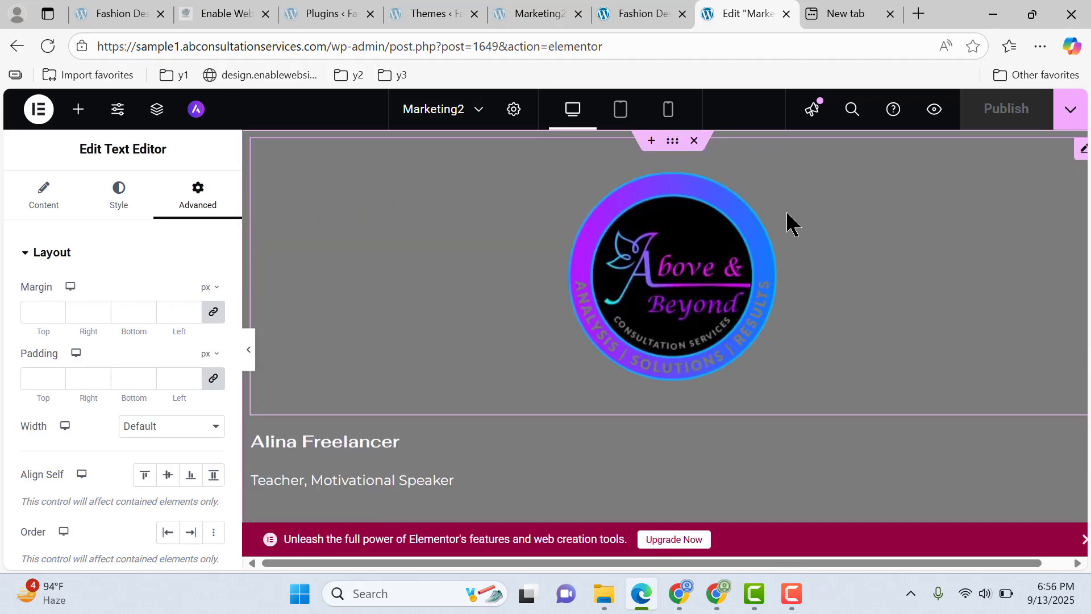
{"action": "left_click", "coordinate": [674, 144]}
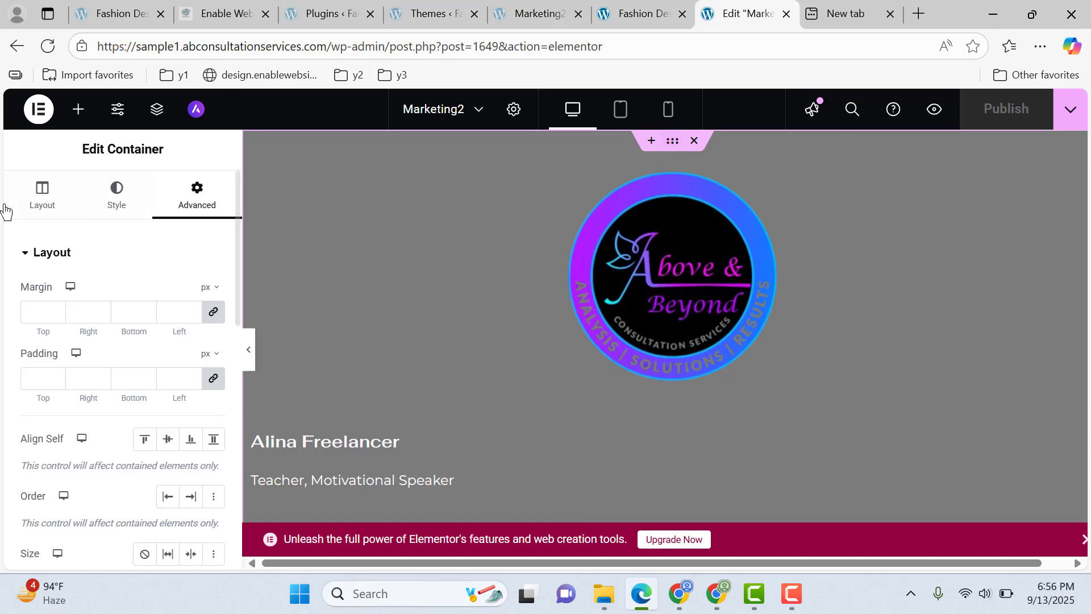
{"action": "left_click", "coordinate": [116, 200]}
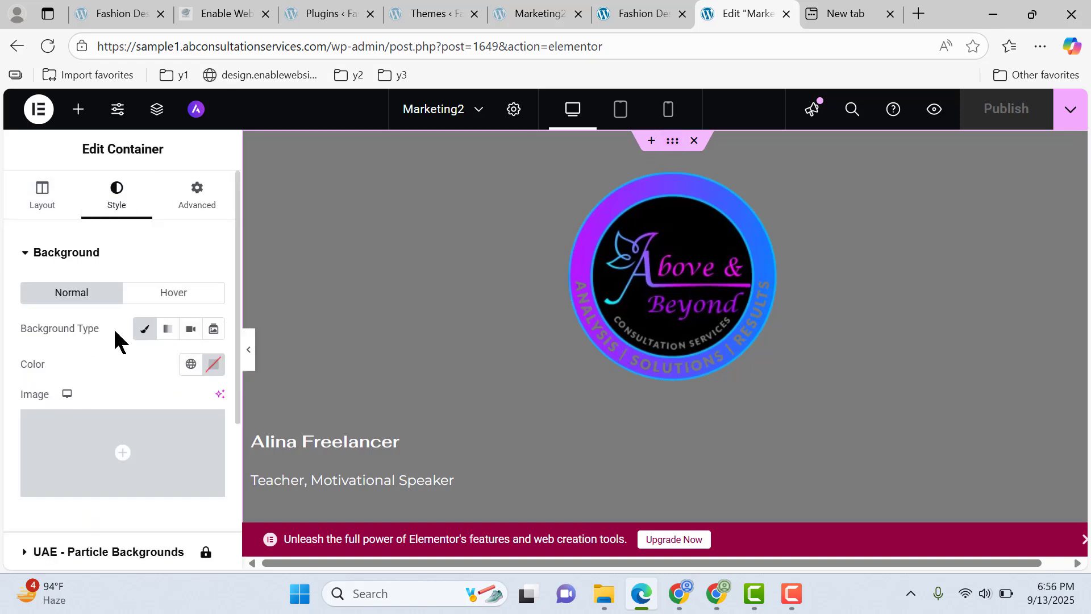
{"action": "left_click", "coordinate": [142, 455]}
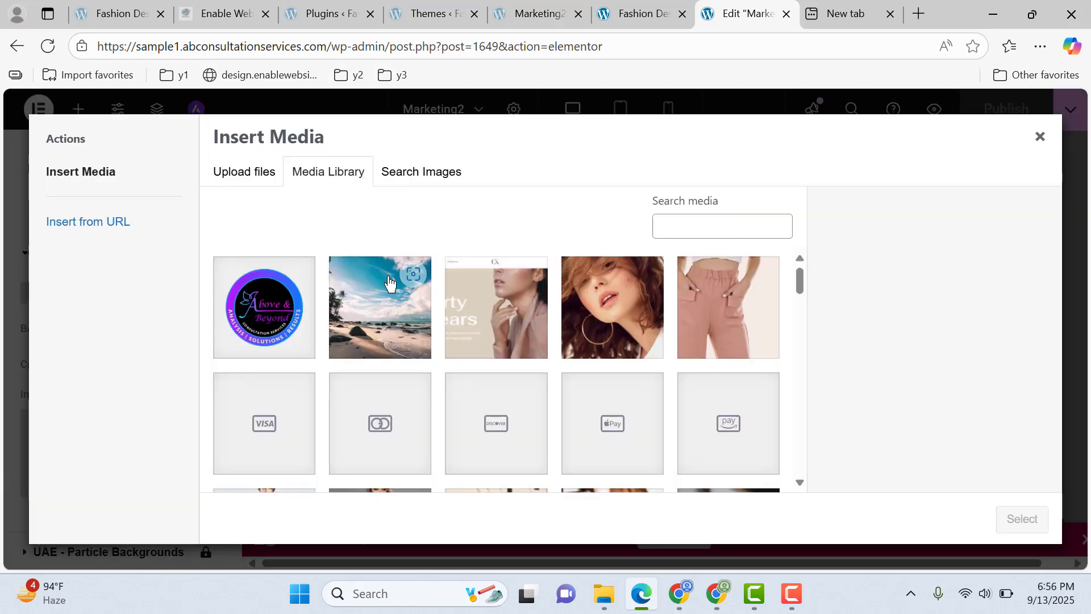
{"action": "left_click", "coordinate": [391, 287]}
{"action": "left_click", "coordinate": [1022, 519]}
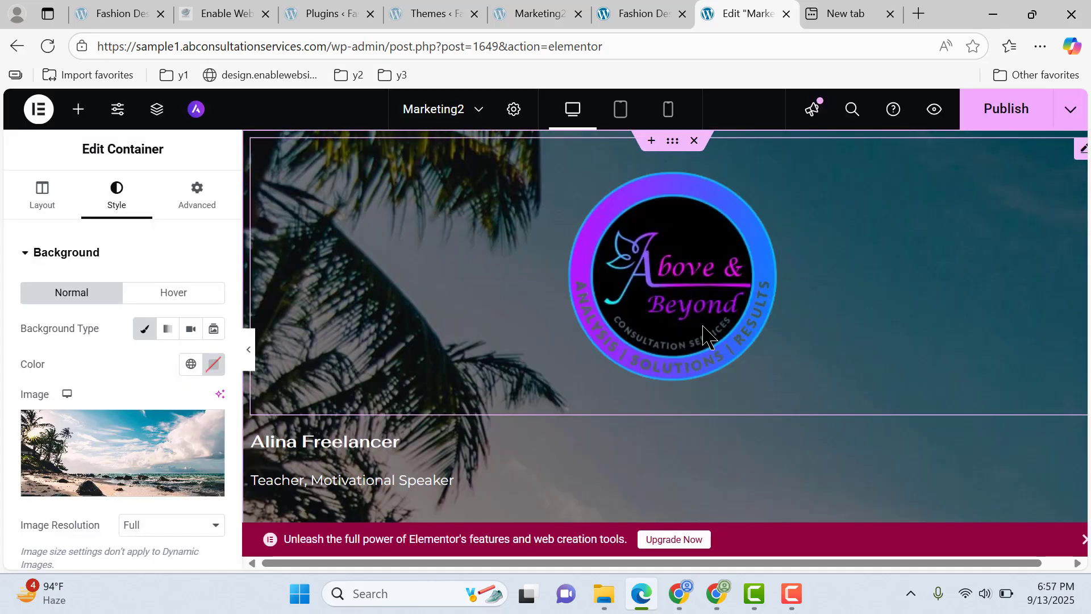
Set the logo image's desktop width to 19%
{"action": "left_click", "coordinate": [703, 327]}
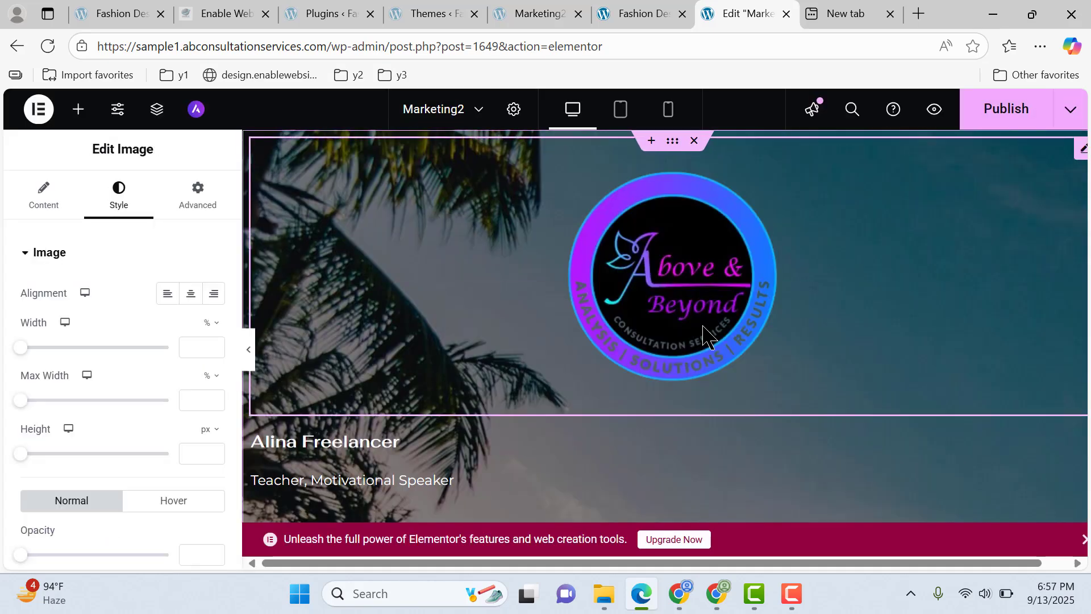
{"action": "left_click", "coordinate": [200, 348]}
{"action": "type", "text": "40"}
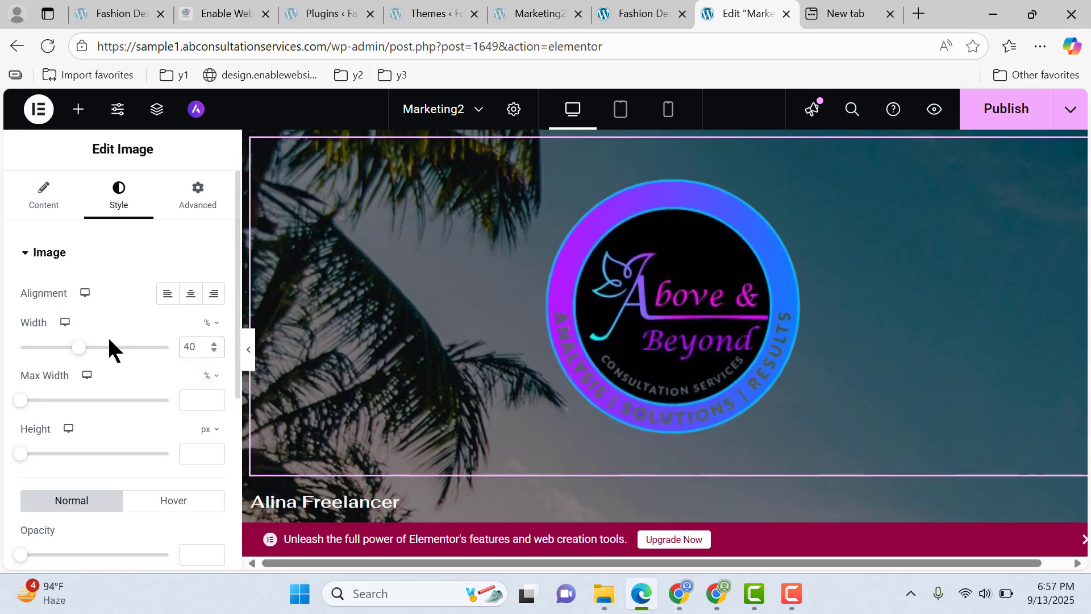
{"action": "mouse_move", "coordinate": [63, 355]}
{"action": "left_mouse_down"}
{"action": "mouse_move", "coordinate": [34, 353]}
{"action": "mouse_move", "coordinate": [44, 355]}
{"action": "left_mouse_up"}
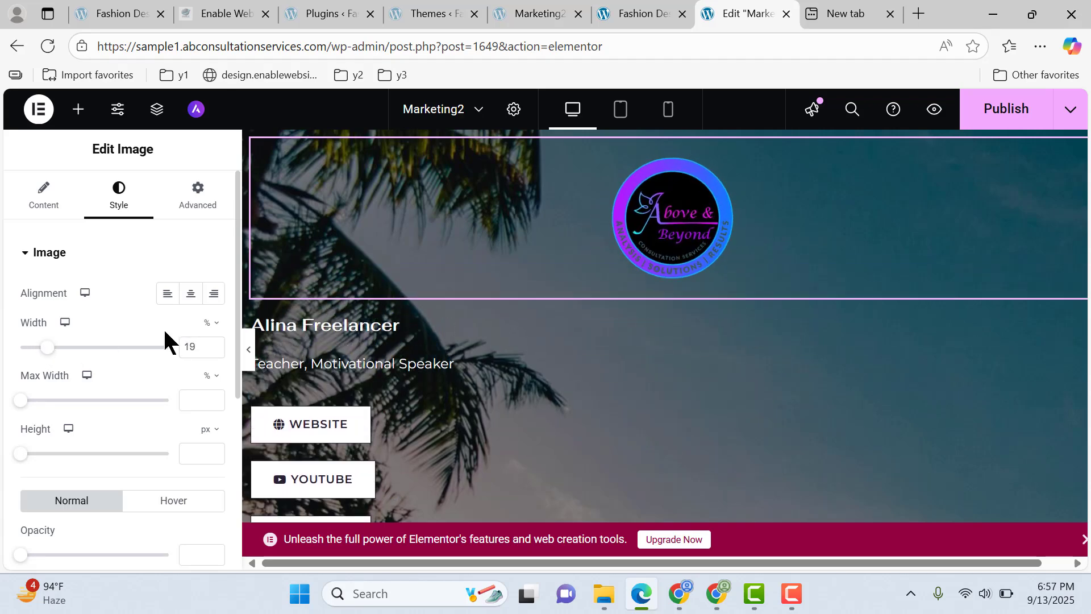
Center the container's items in the desktop layout with both Align Items and Justify Content set to Center
{"action": "mouse_move", "coordinate": [585, 235]}
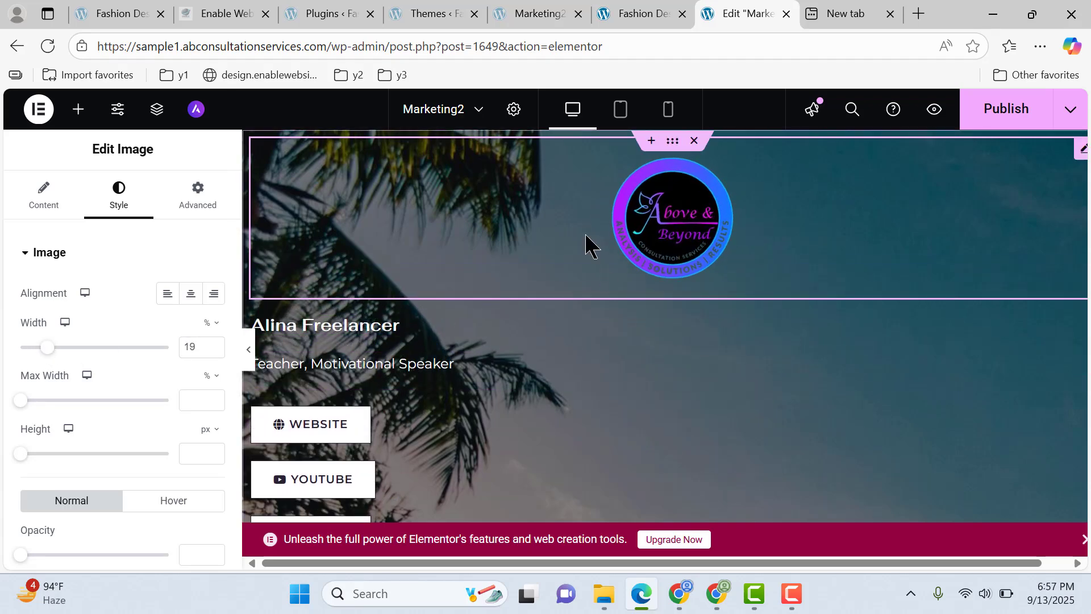
{"action": "left_click", "coordinate": [642, 166]}
{"action": "left_click", "coordinate": [42, 196]}
{"action": "scroll", "coordinate": [131, 353], "scroll_direction": "down", "scroll_amount": 3}
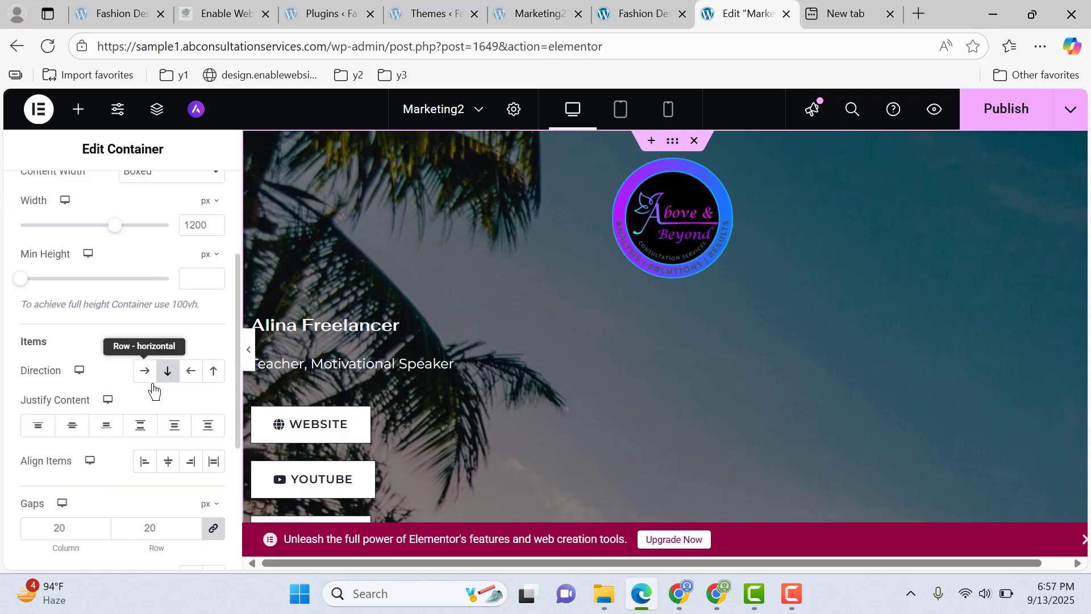
{"action": "left_click", "coordinate": [168, 461]}
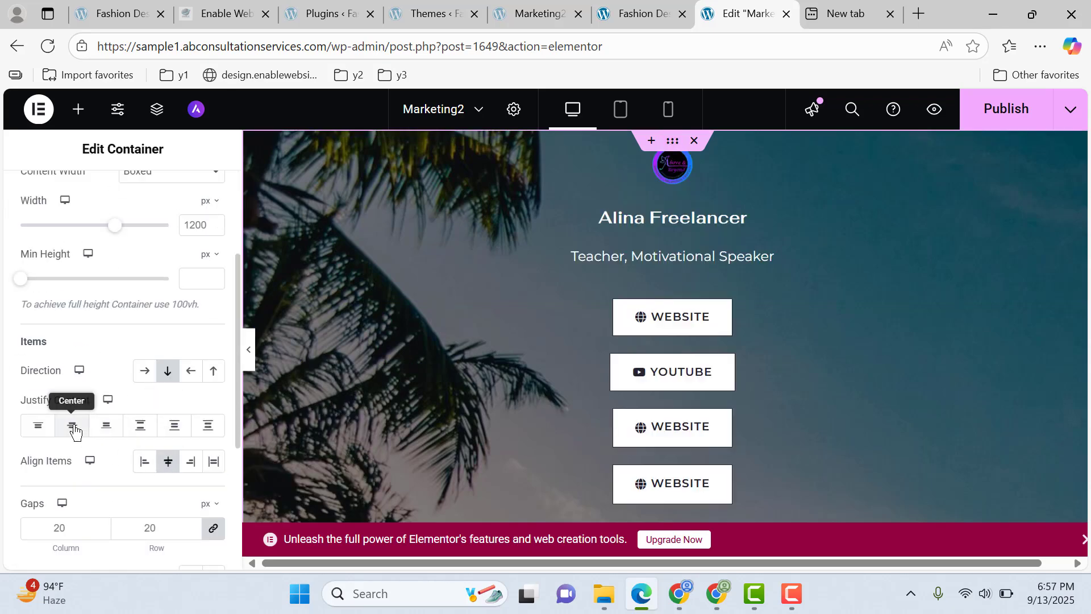
{"action": "left_click", "coordinate": [72, 425]}
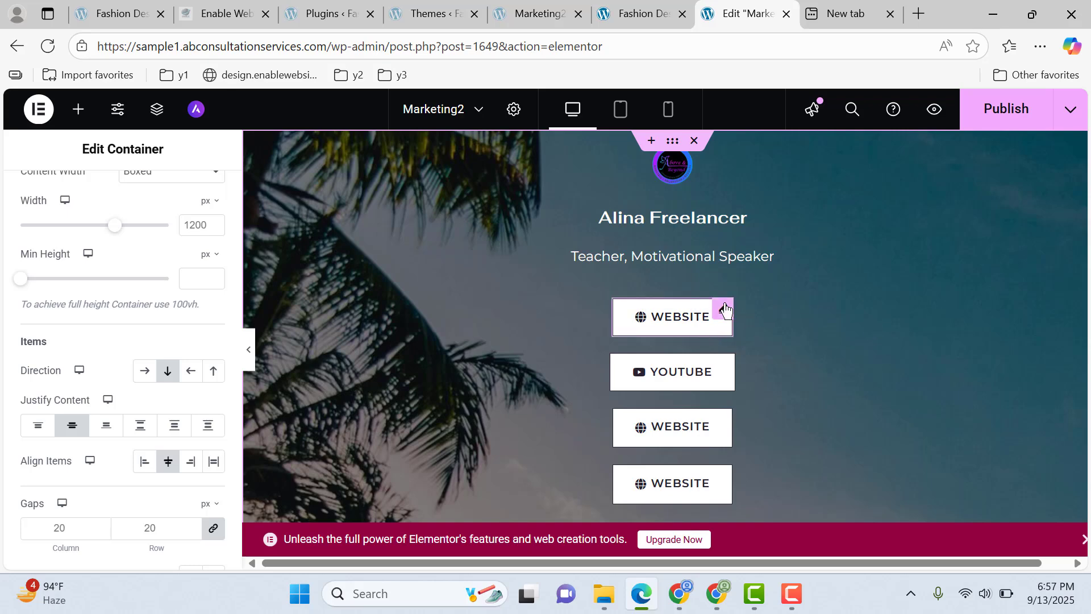
Stretch the first Website button across the container in desktop view and set its border radius to 30 px
{"action": "left_click", "coordinate": [725, 309]}
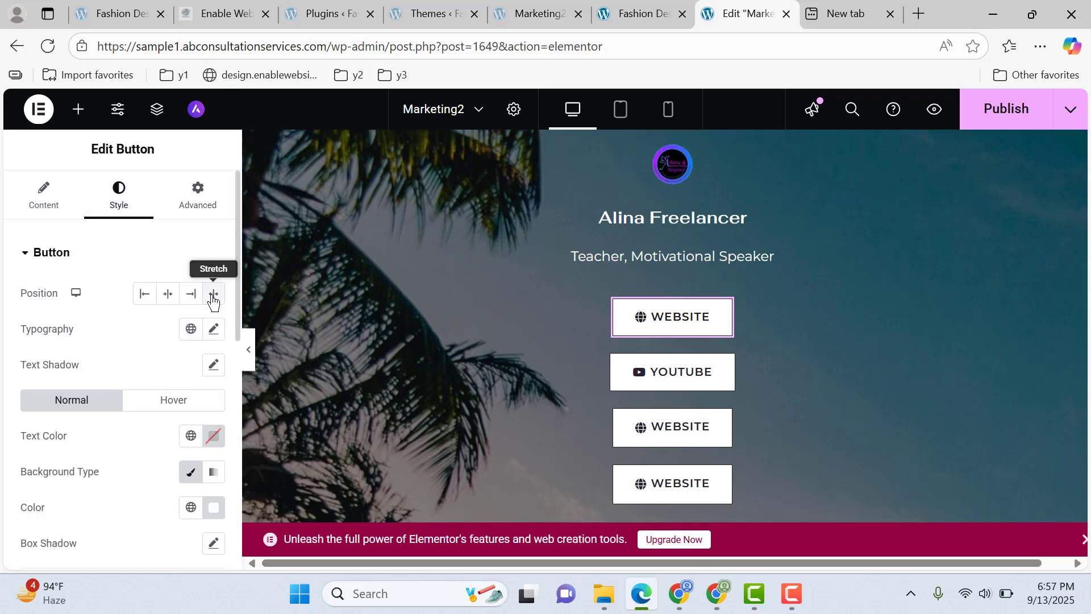
{"action": "left_click", "coordinate": [213, 302]}
{"action": "left_click", "coordinate": [210, 206]}
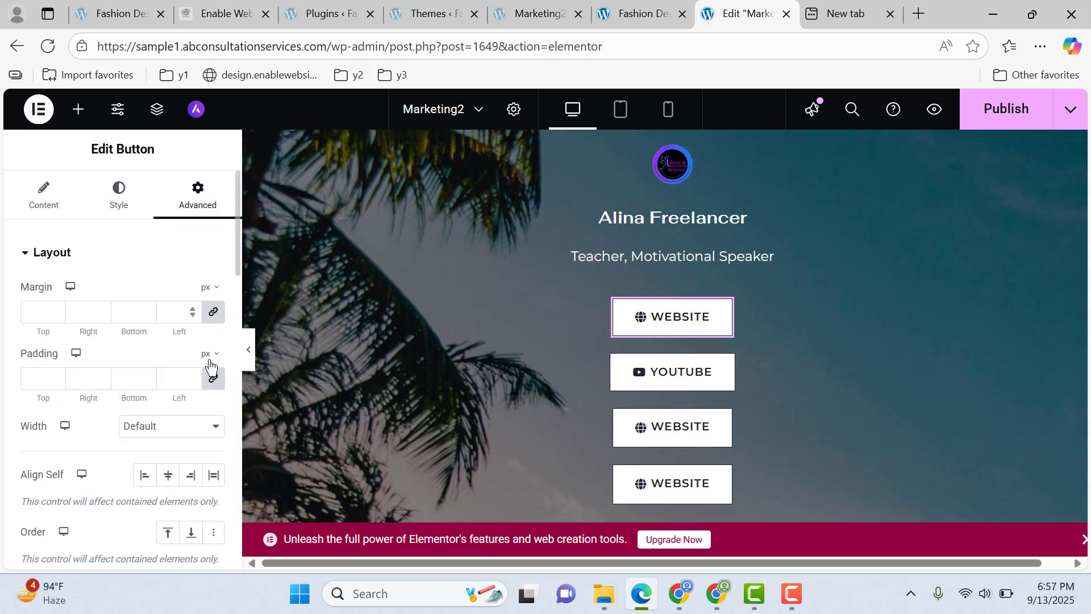
{"action": "left_click", "coordinate": [190, 430]}
{"action": "left_click", "coordinate": [181, 419]}
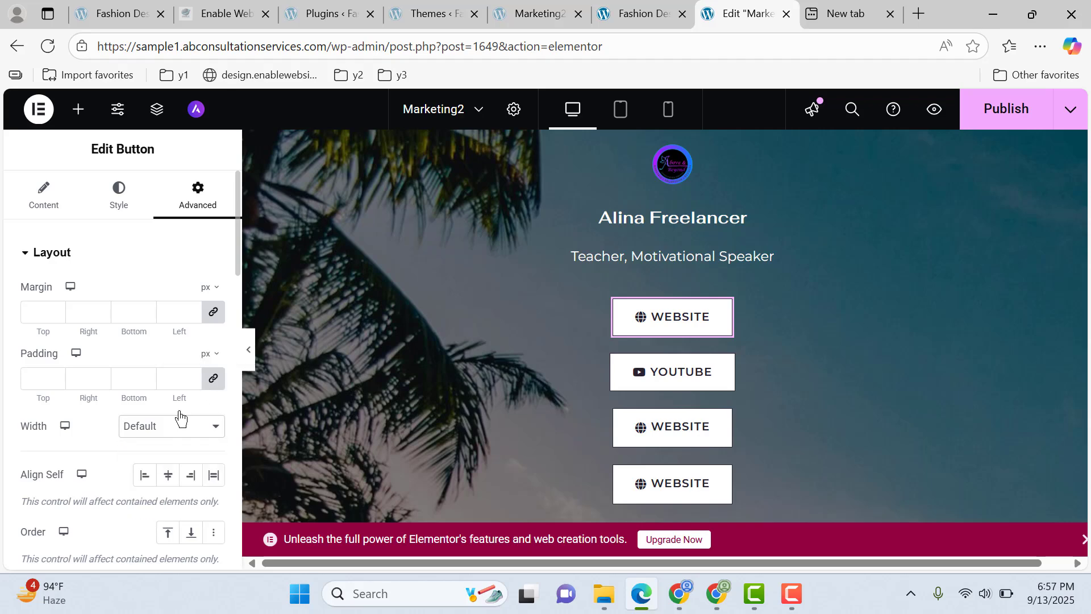
{"action": "left_click", "coordinate": [119, 199]}
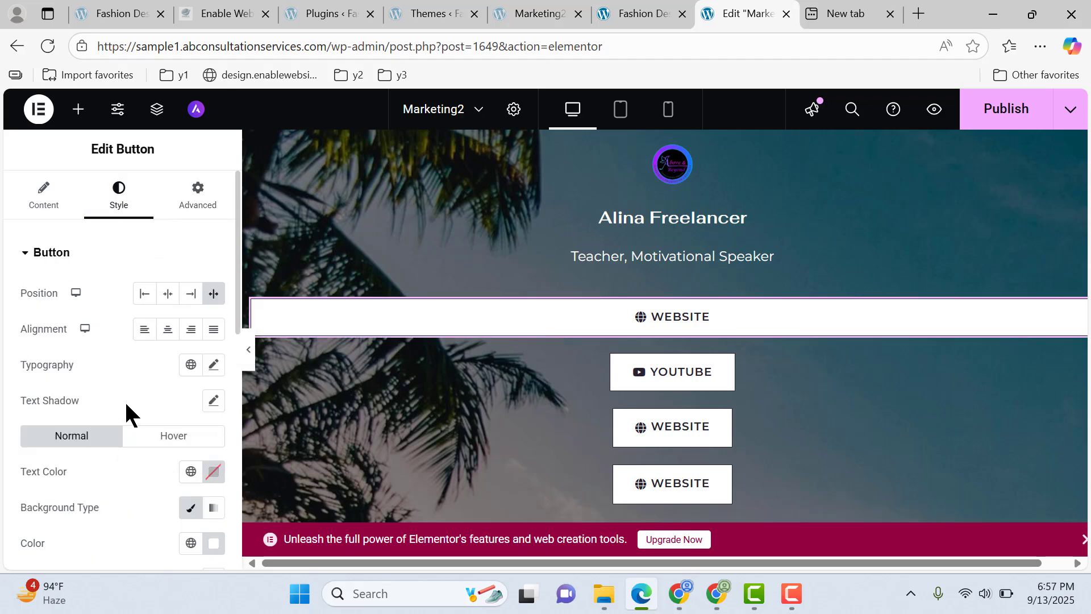
{"action": "scroll", "coordinate": [127, 397], "scroll_direction": "down", "scroll_amount": 5}
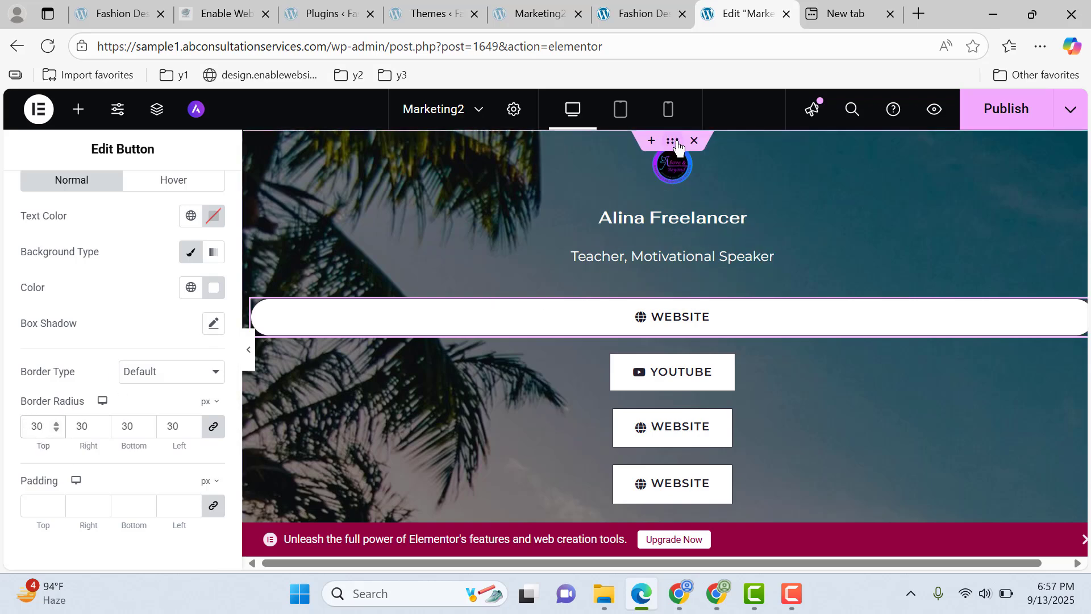
Unlink the main container's desktop padding and set it to 120 px top and bottom and 20 px left and right
{"action": "left_click", "coordinate": [677, 145]}
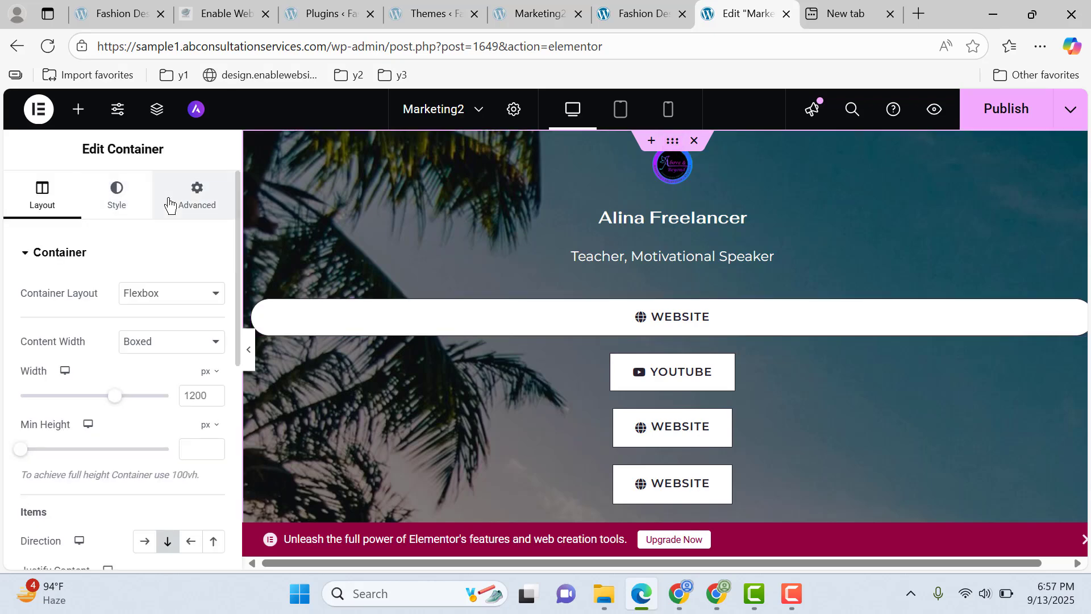
{"action": "left_click", "coordinate": [170, 205]}
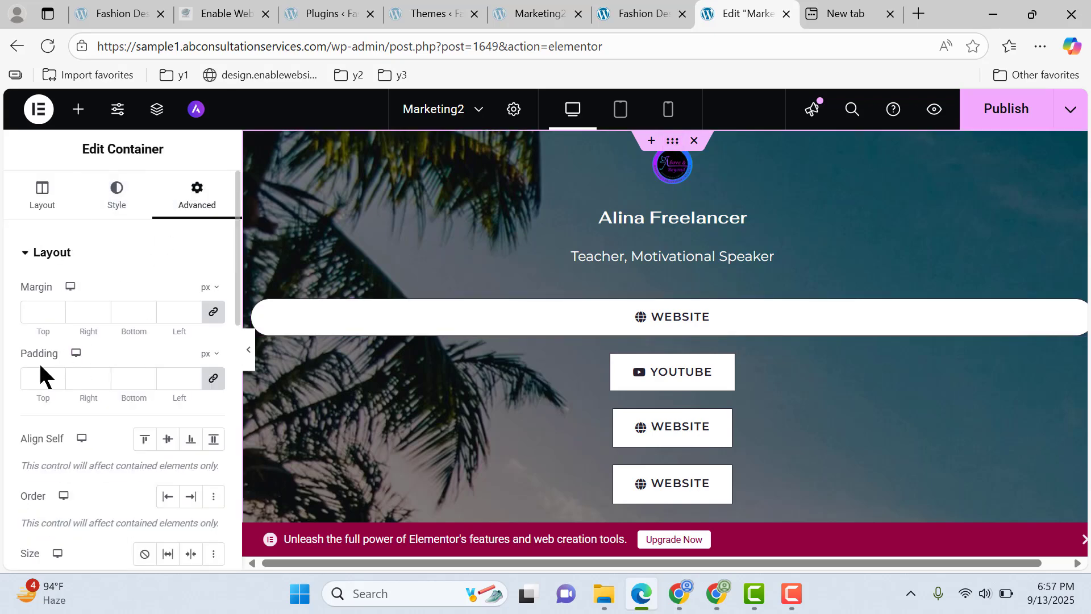
{"action": "left_click", "coordinate": [214, 378]}
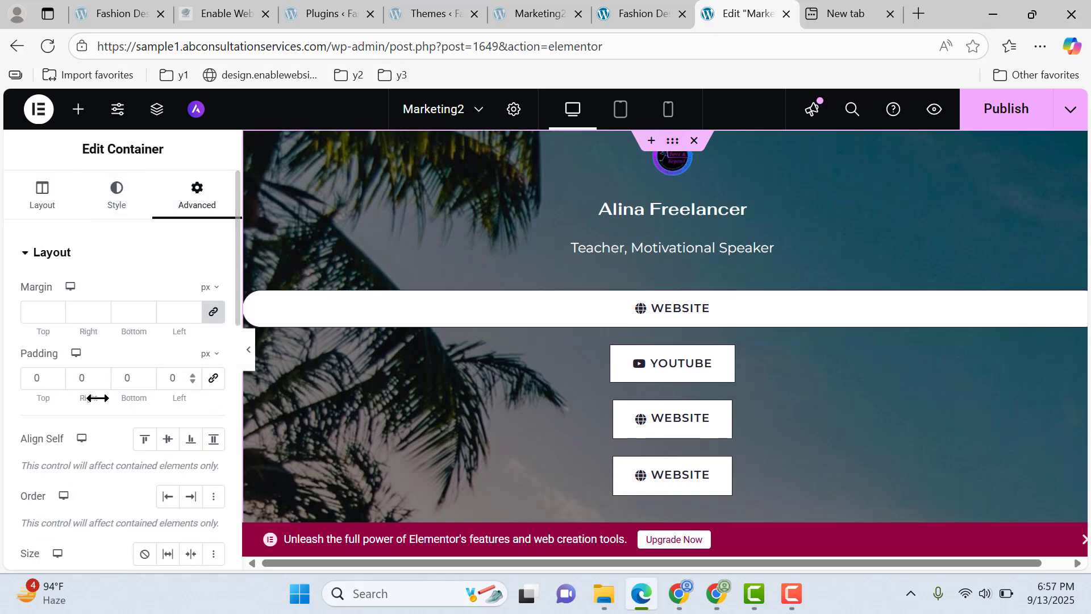
{"action": "left_click", "coordinate": [28, 378]}
{"action": "type", "text": "120"}
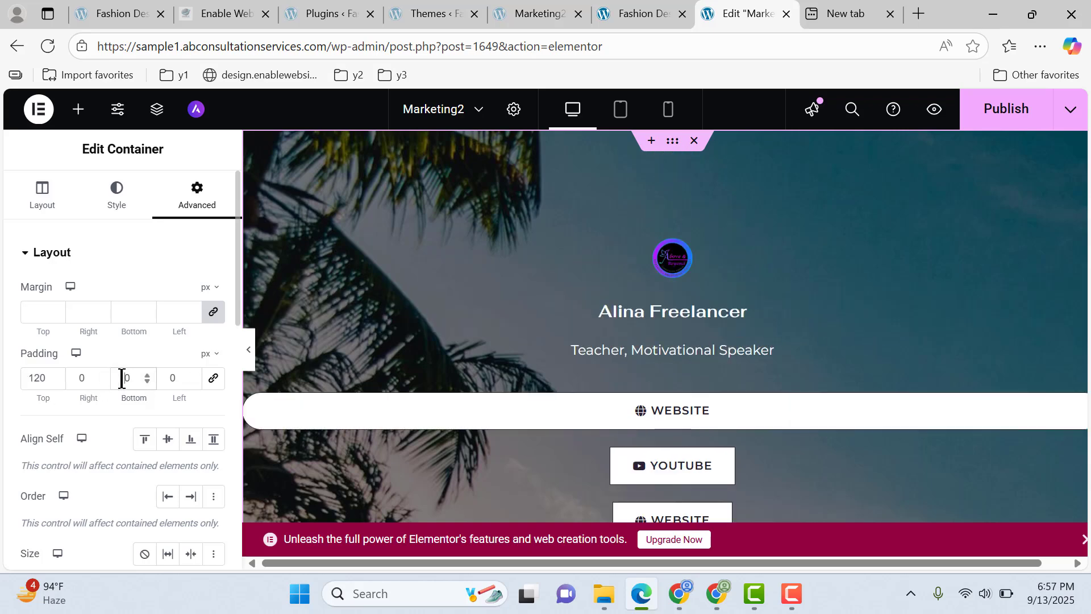
{"action": "type", "text": "2"}
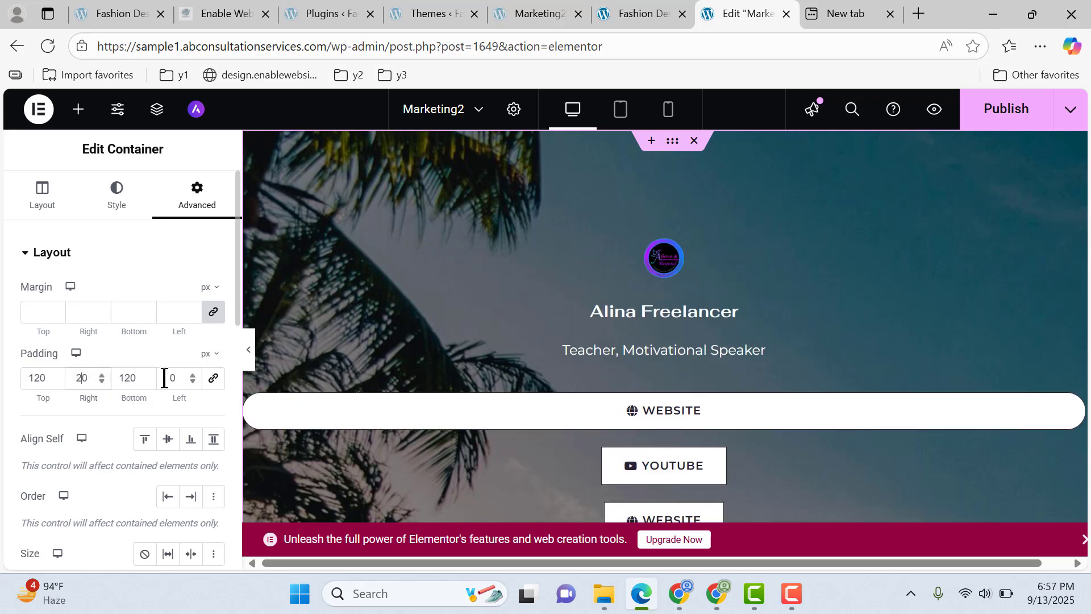
{"action": "left_click", "coordinate": [163, 377]}
{"action": "type", "text": "2"}
{"action": "scroll", "coordinate": [595, 359], "scroll_direction": "down", "scroll_amount": 3}
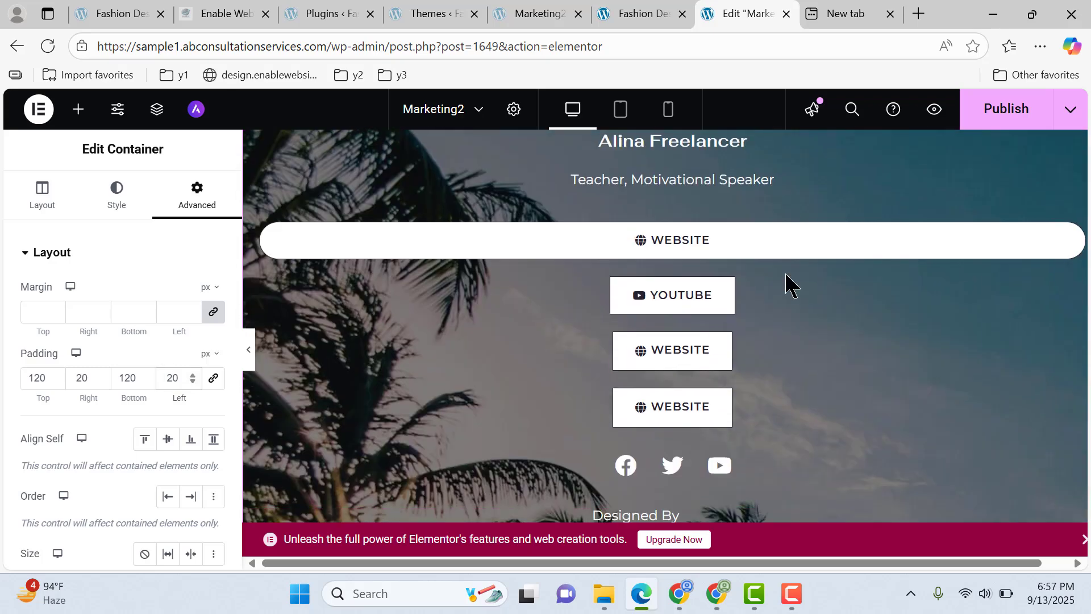
Copy the first Website button's style to the YouTube button and the two other Website buttons, and publish the page
{"action": "right_click", "coordinate": [1071, 239]}
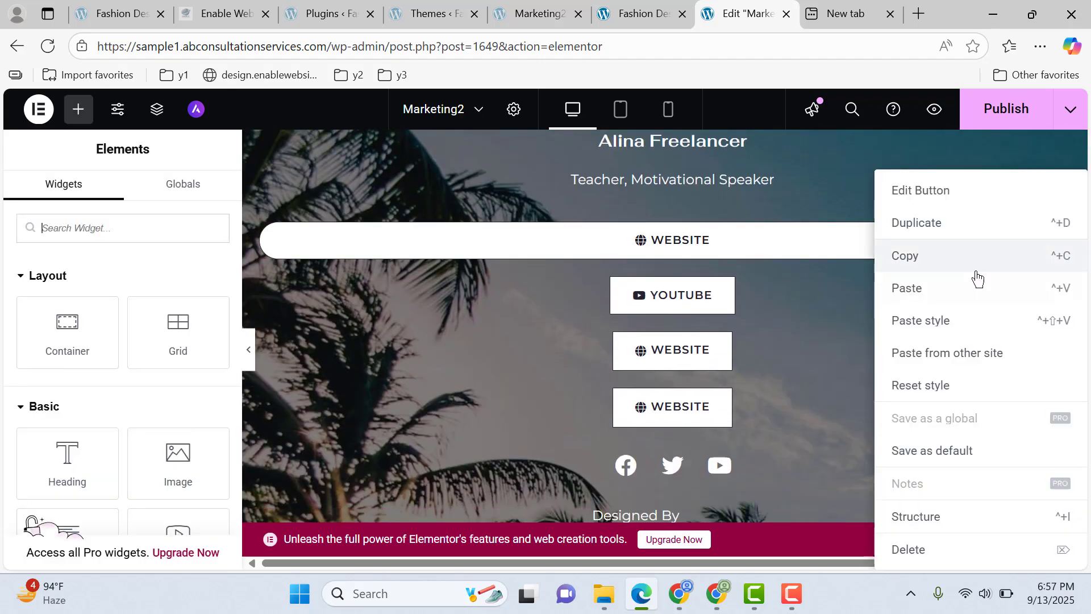
{"action": "left_click", "coordinate": [929, 268]}
{"action": "right_click", "coordinate": [692, 292]}
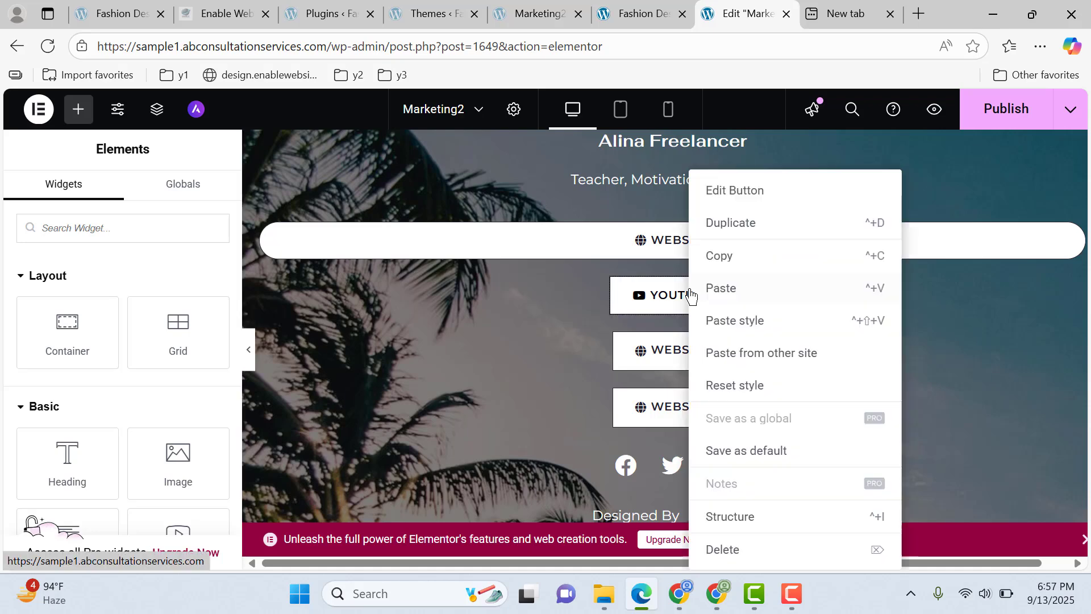
{"action": "left_click", "coordinate": [781, 322]}
{"action": "right_click", "coordinate": [706, 357]}
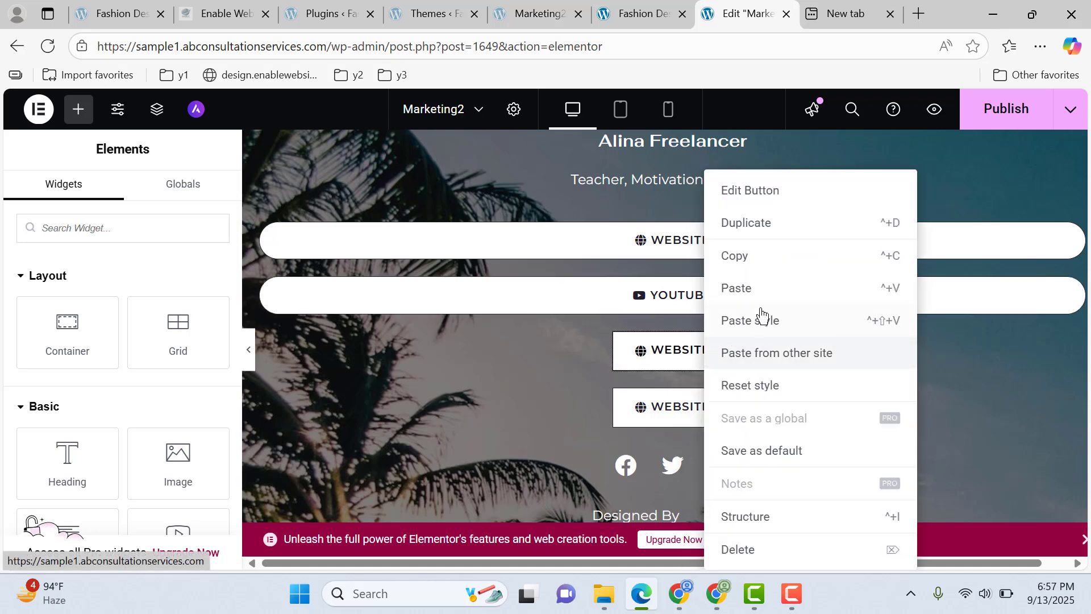
{"action": "left_click", "coordinate": [762, 321]}
{"action": "right_click", "coordinate": [692, 400]}
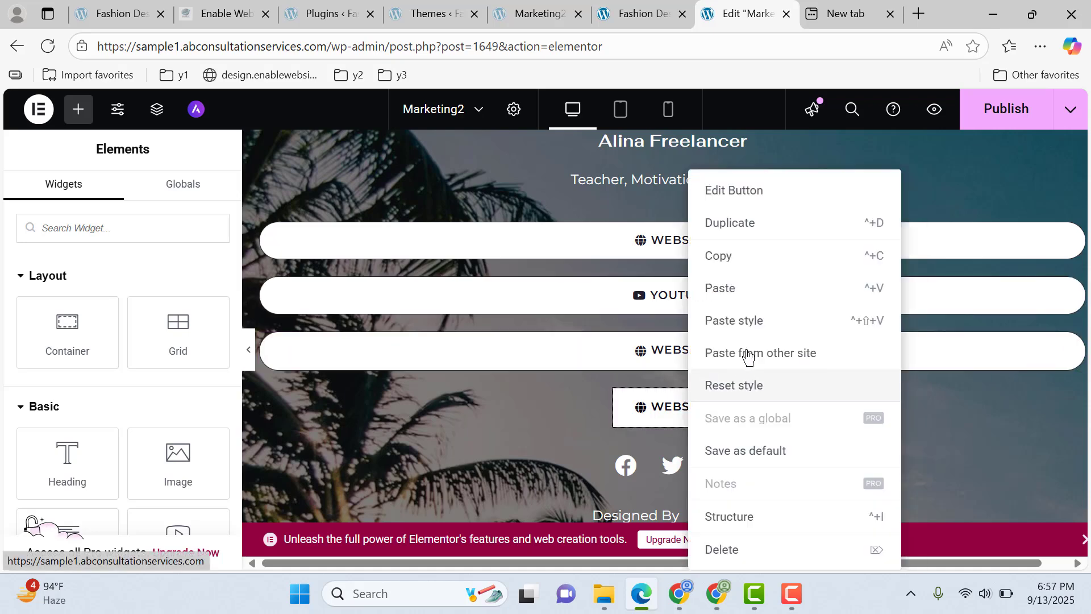
{"action": "left_click", "coordinate": [745, 321]}
{"action": "scroll", "coordinate": [835, 384], "scroll_direction": "down", "scroll_amount": 5}
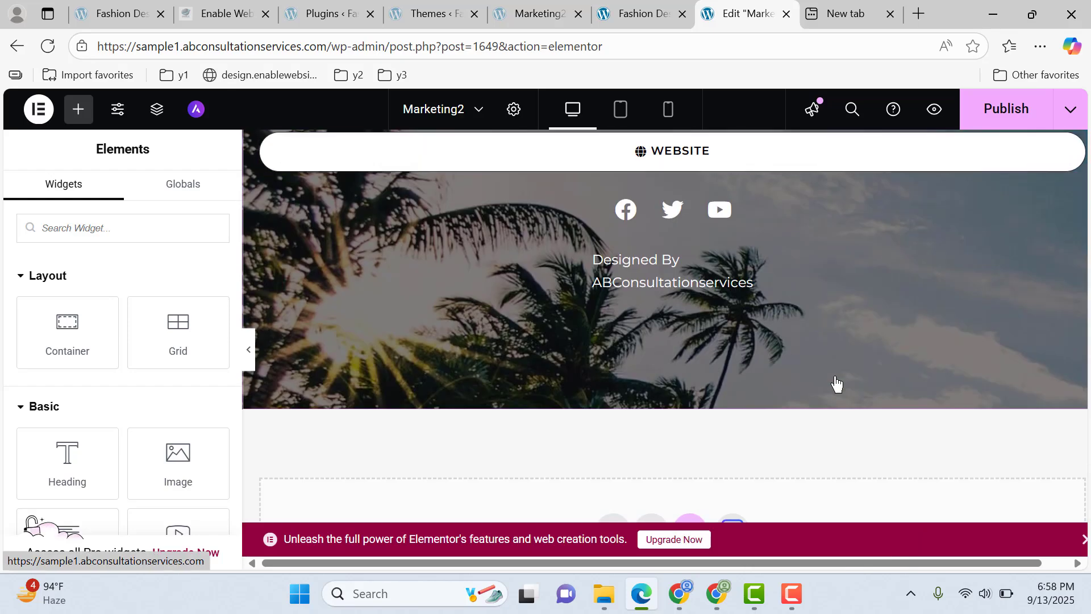
{"action": "scroll", "coordinate": [914, 283], "scroll_direction": "up", "scroll_amount": 8}
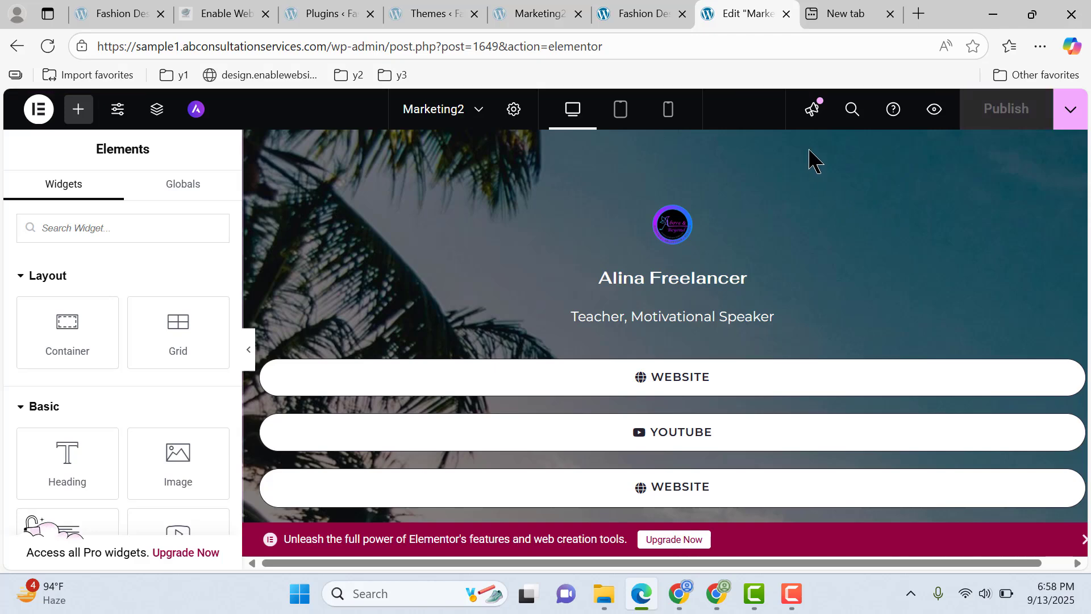
Open the live Marketing2 page from the site's page list in a new tab and examine its desktop layout
{"action": "left_click", "coordinate": [625, 11]}
{"action": "left_click", "coordinate": [702, 15]}
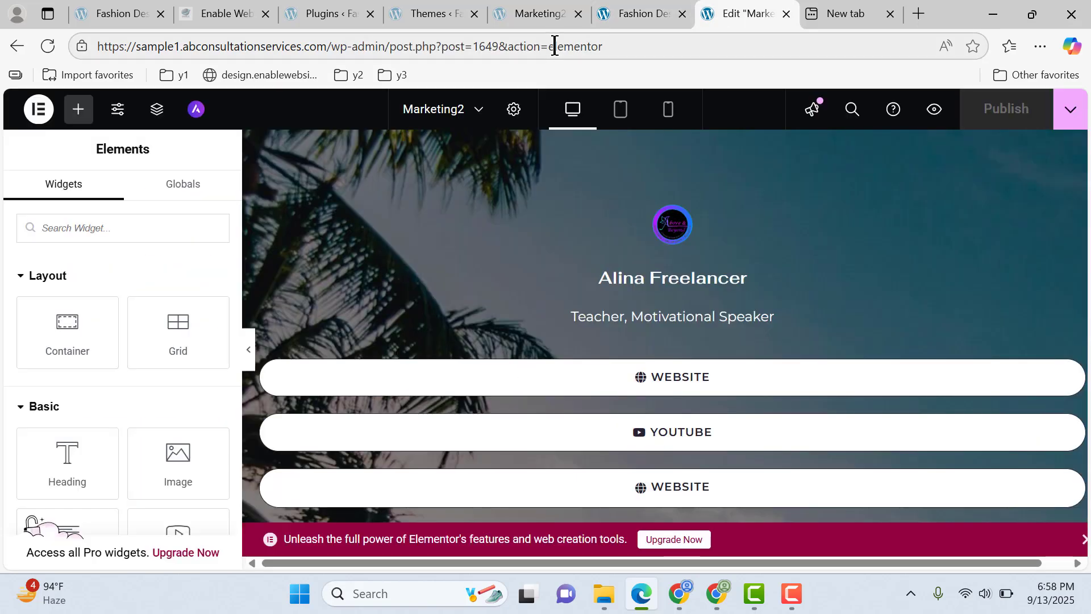
{"action": "left_click", "coordinate": [342, 12]}
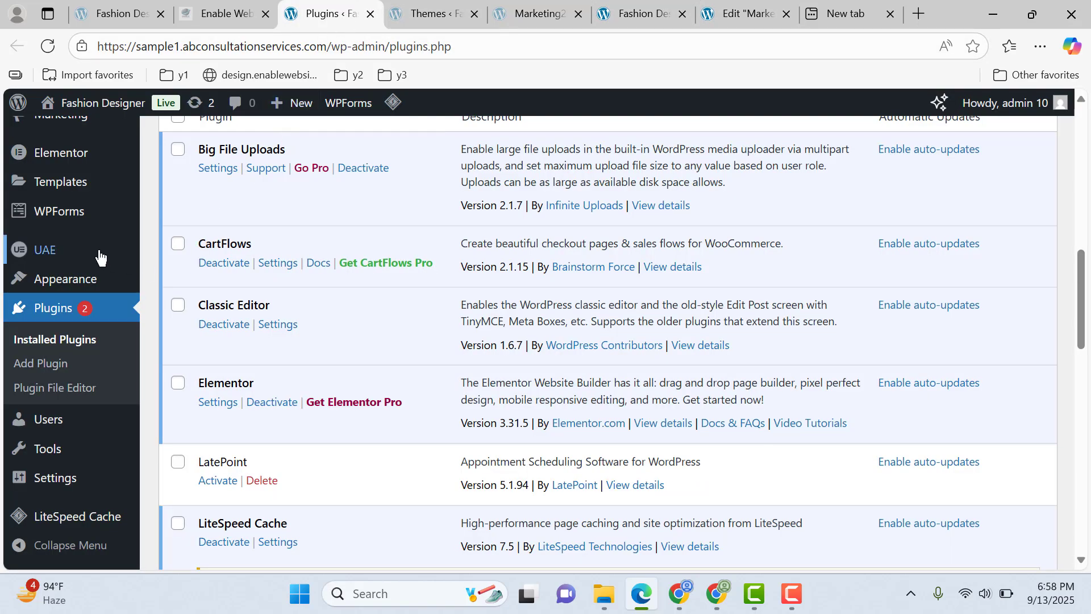
{"action": "scroll", "coordinate": [57, 273], "scroll_direction": "up", "scroll_amount": 9}
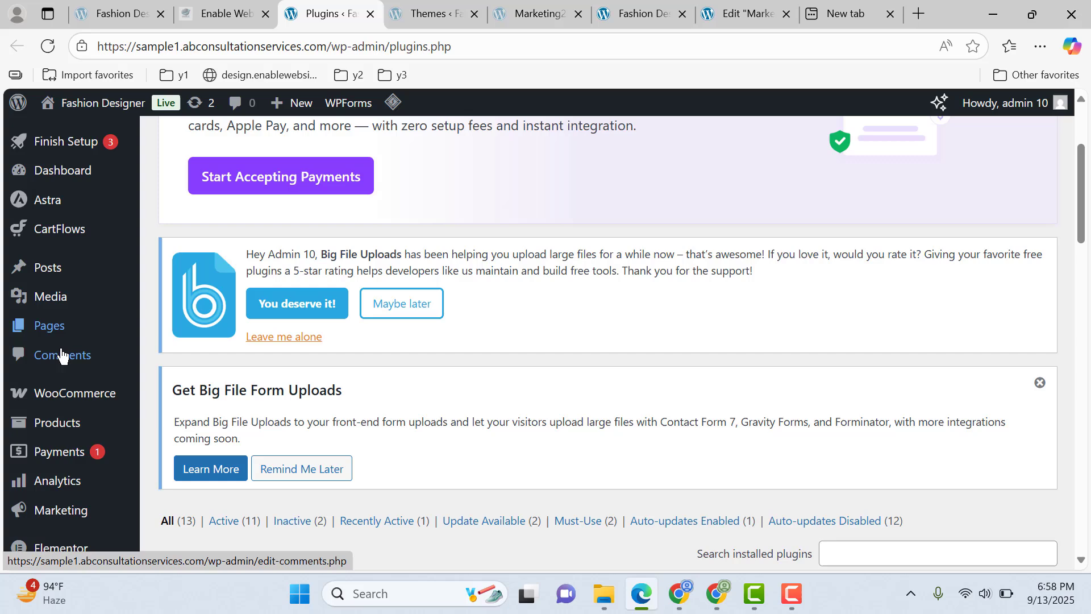
{"action": "left_click", "coordinate": [61, 355]}
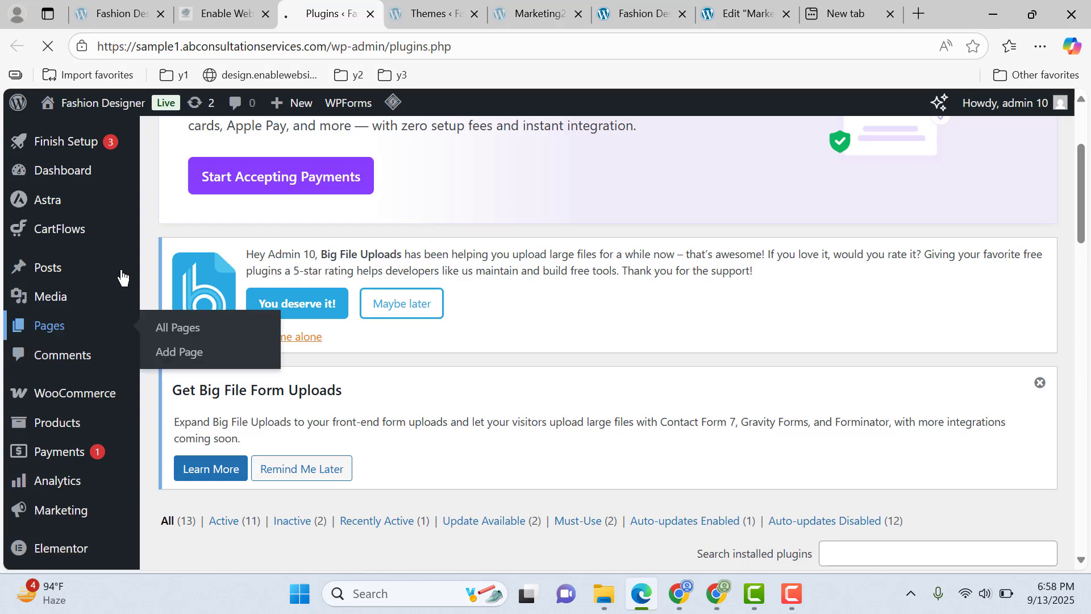
{"action": "left_click_drag", "start_coordinate": [316, 9], "coordinate": [790, 14]}
{"action": "scroll", "coordinate": [391, 369], "scroll_direction": "down", "scroll_amount": 10}
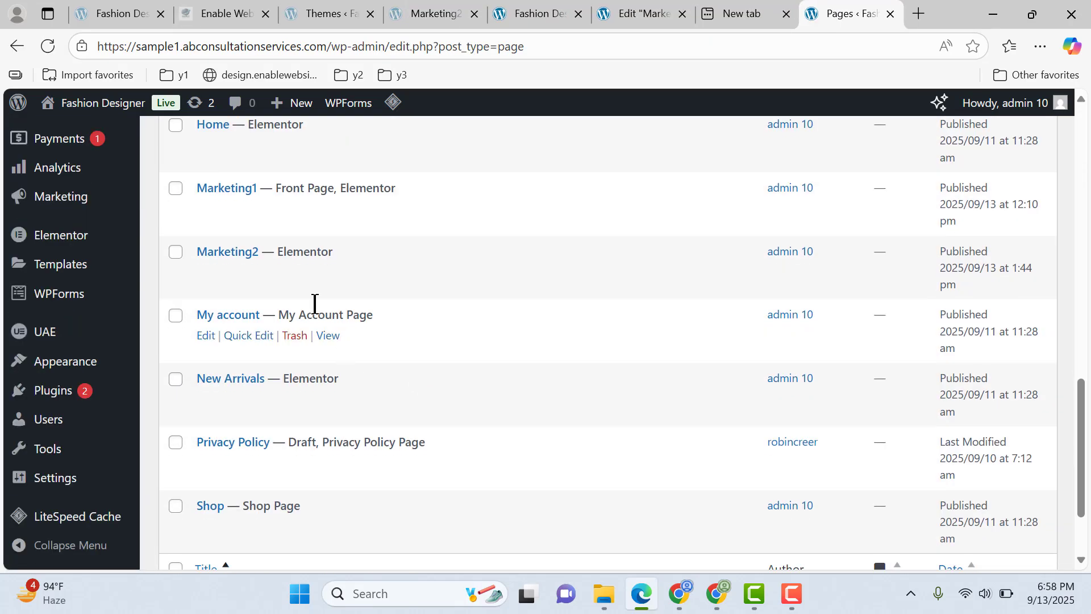
{"action": "left_click", "coordinate": [327, 272], "text": "ctrl"}
{"action": "left_click", "coordinate": [858, 12]}
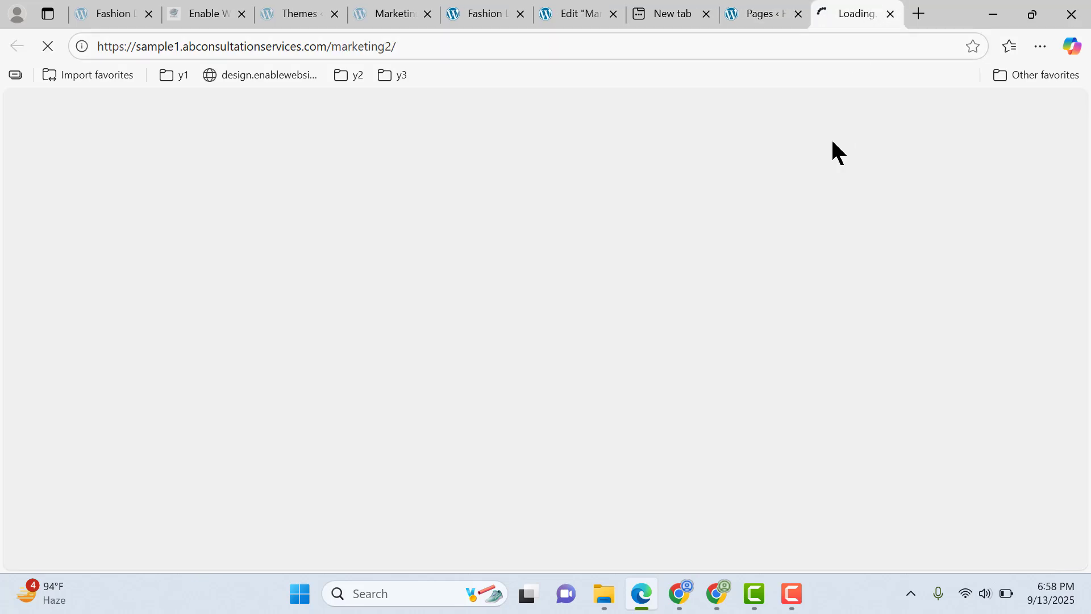
{"action": "scroll", "coordinate": [803, 290], "scroll_direction": "down", "scroll_amount": 5}
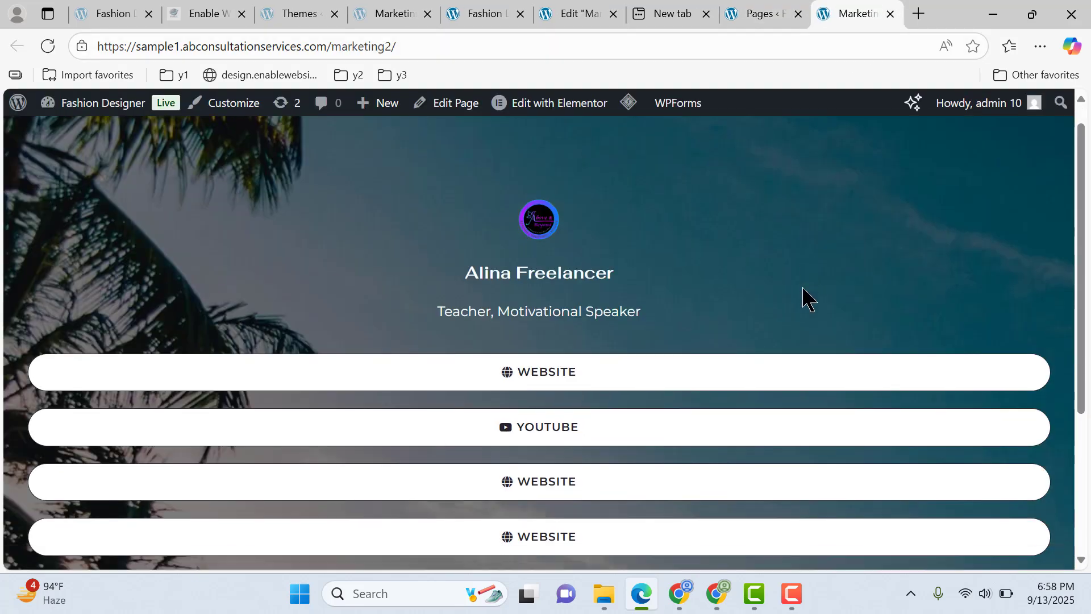
{"action": "scroll", "coordinate": [802, 331], "scroll_direction": "up", "scroll_amount": 5}
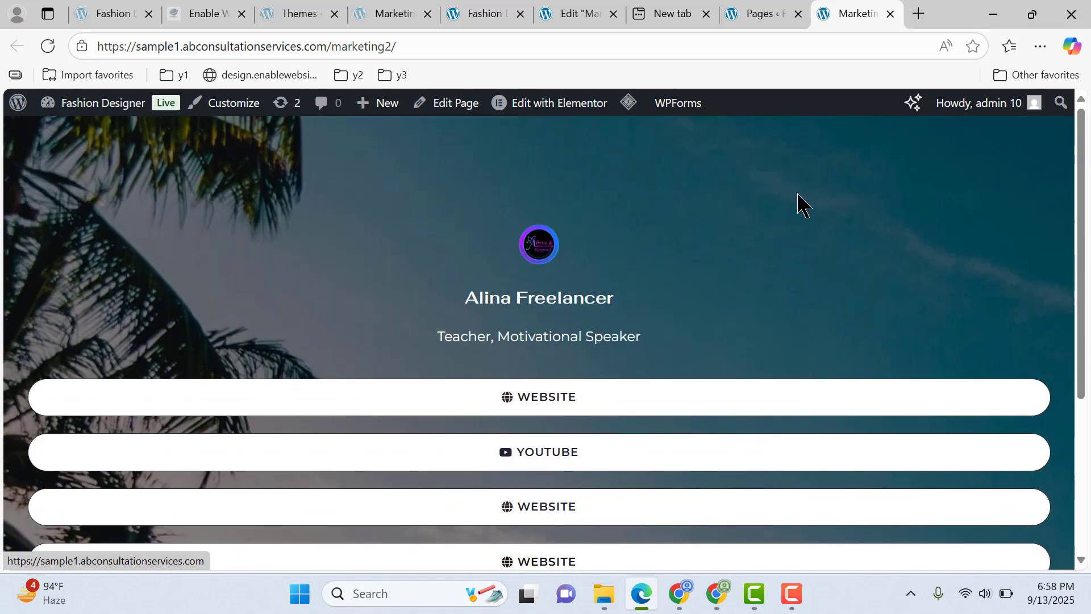
Return to the page editor, center the "Designed By ABConsultationservices" text in the desktop layout, and publish the change
{"action": "left_click", "coordinate": [790, 8]}
{"action": "left_click_drag", "start_coordinate": [572, 12], "coordinate": [852, 13]}
{"action": "scroll", "coordinate": [744, 392], "scroll_direction": "down", "scroll_amount": 8}
{"action": "scroll", "coordinate": [670, 370], "scroll_direction": "up", "scroll_amount": 3}
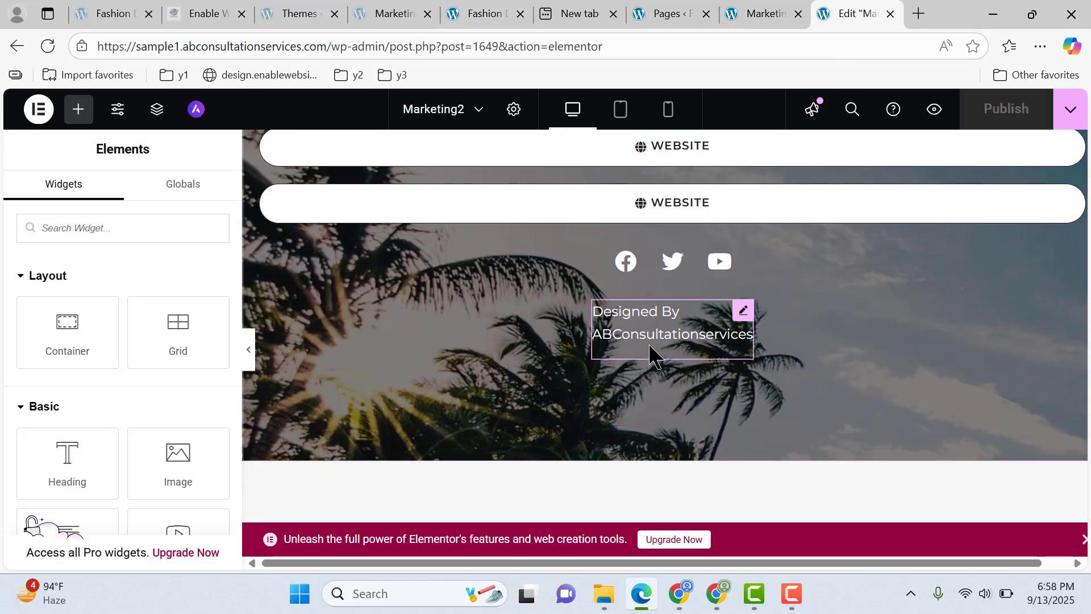
{"action": "left_click", "coordinate": [652, 353]}
{"action": "left_click", "coordinate": [117, 196]}
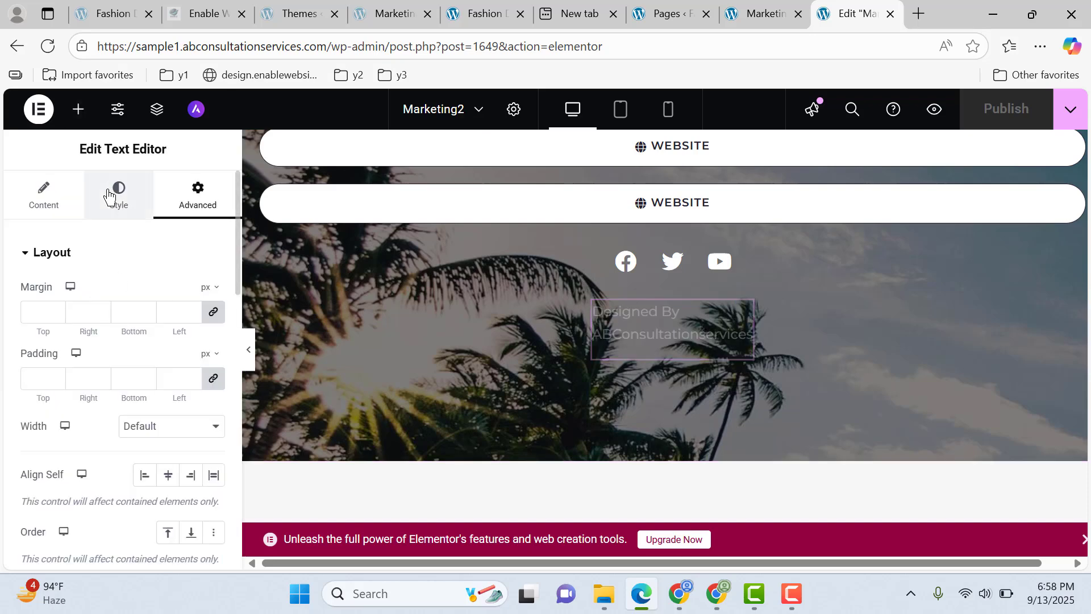
{"action": "left_click", "coordinate": [168, 293]}
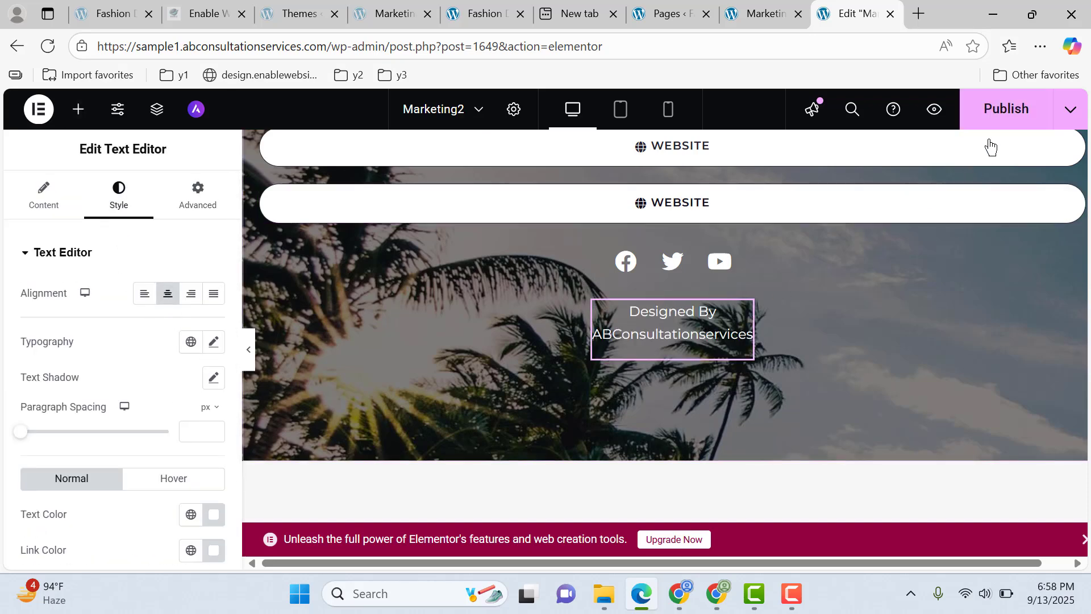
{"action": "left_click", "coordinate": [996, 124]}
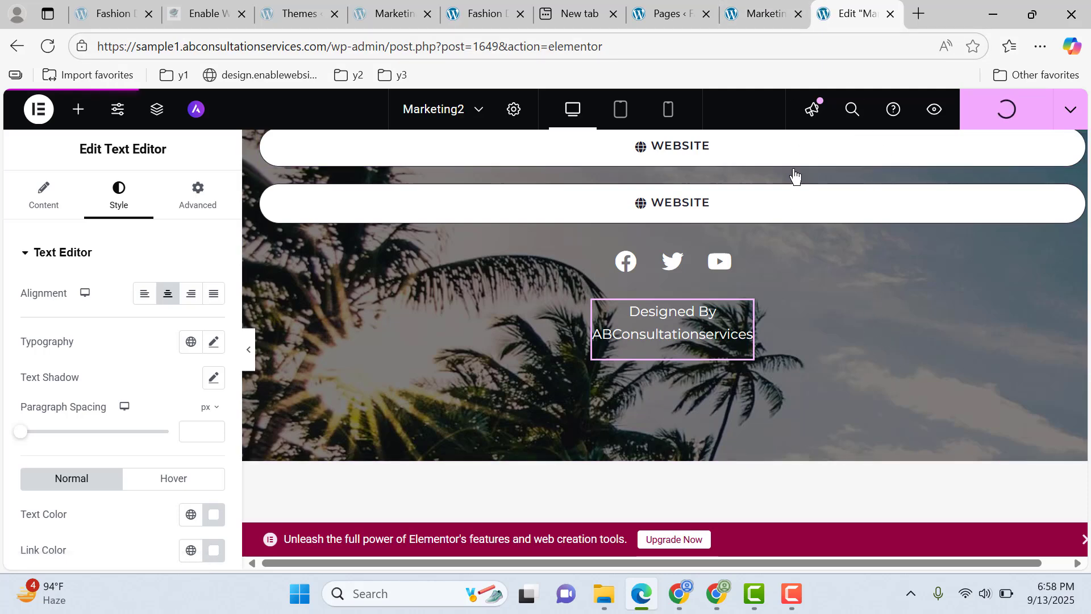
Reload the live Marketing2 page to check the published desktop layout
{"action": "left_click", "coordinate": [754, 8]}
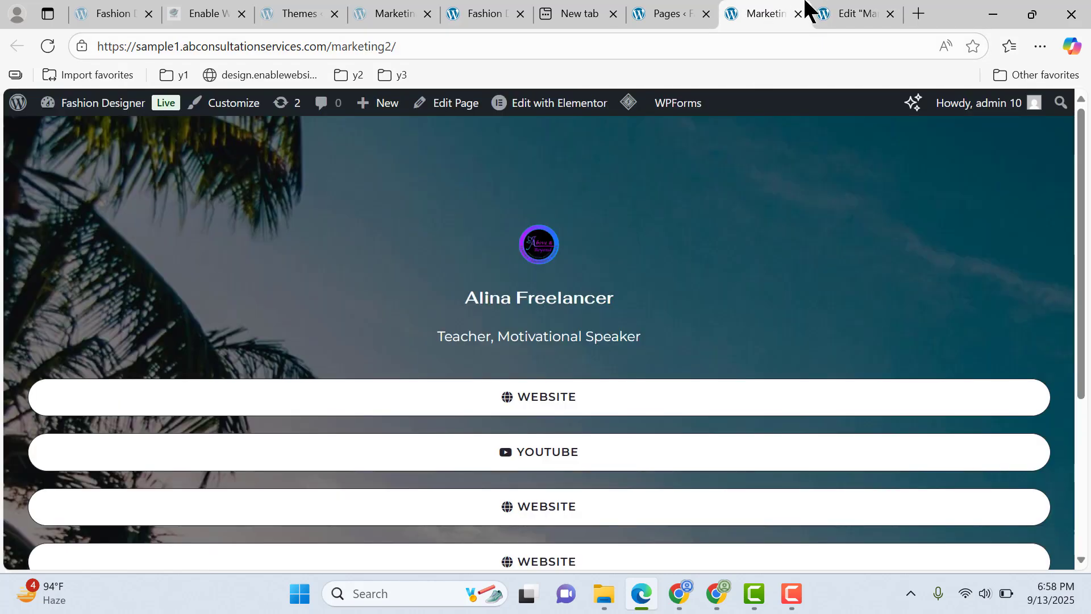
{"action": "left_click", "coordinate": [839, 13]}
{"action": "left_click", "coordinate": [764, 11]}
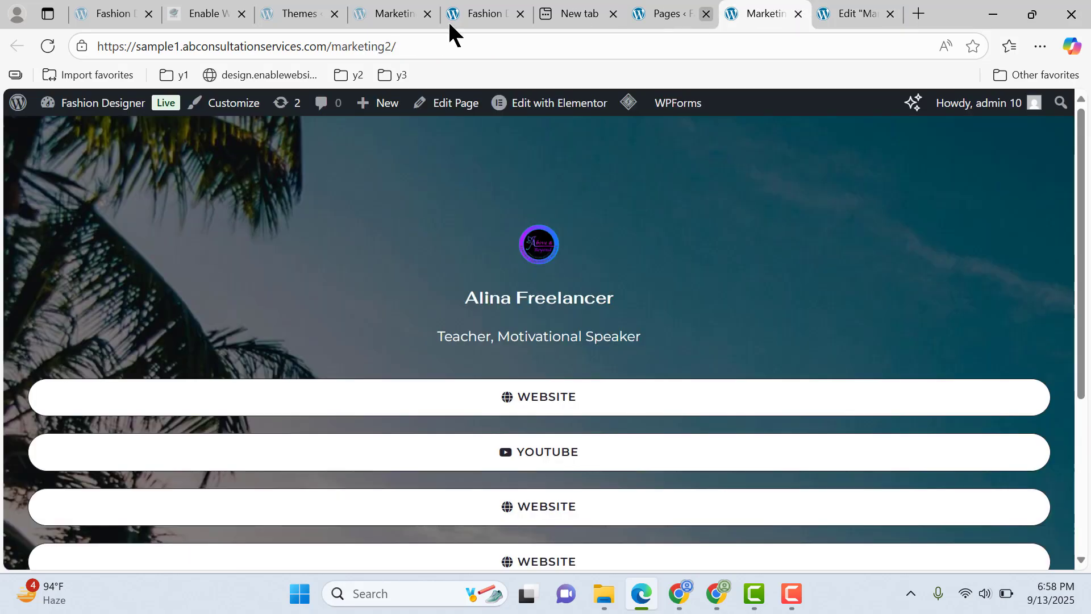
{"action": "left_click", "coordinate": [48, 48]}
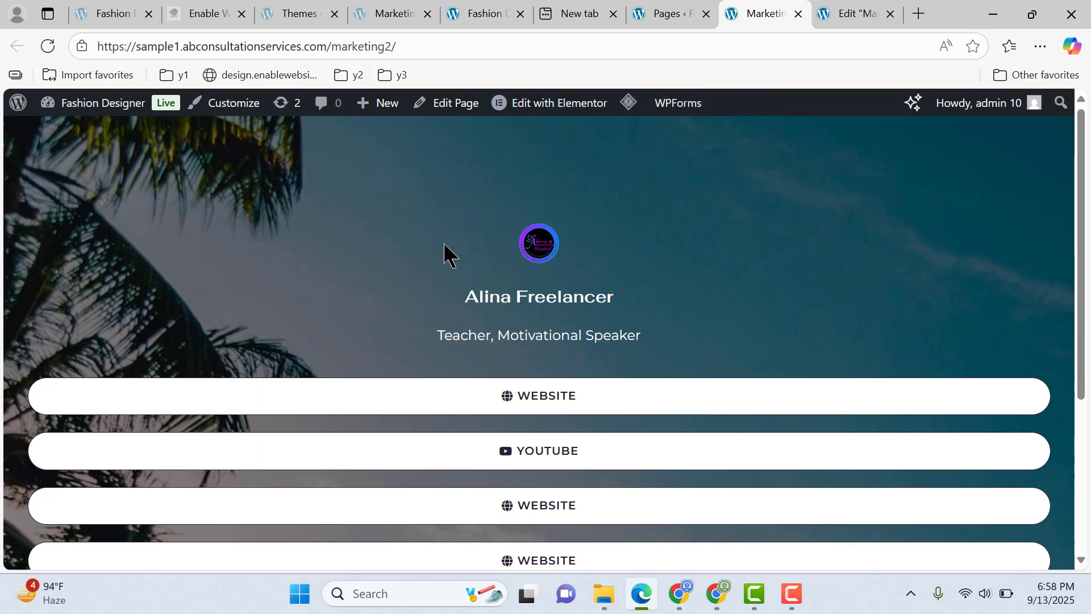
Enlarge the logo image to a desktop width of 49% in the page editor and publish the page
{"action": "left_click", "coordinate": [834, 12]}
{"action": "scroll", "coordinate": [652, 264], "scroll_direction": "up", "scroll_amount": 10}
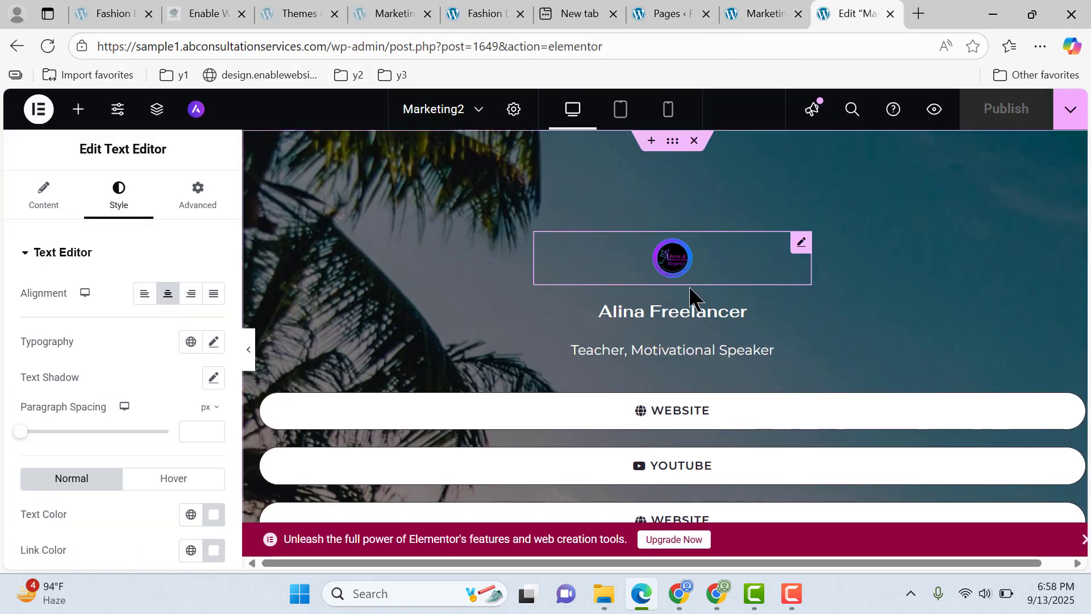
{"action": "left_click", "coordinate": [694, 273]}
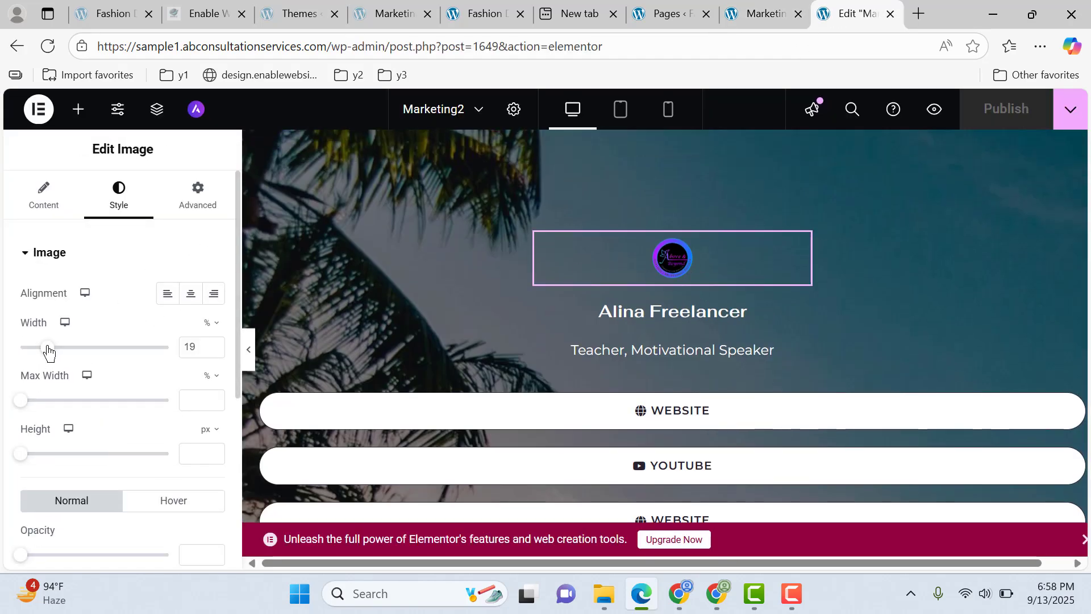
{"action": "left_click_drag", "start_coordinate": [49, 353], "coordinate": [94, 360]}
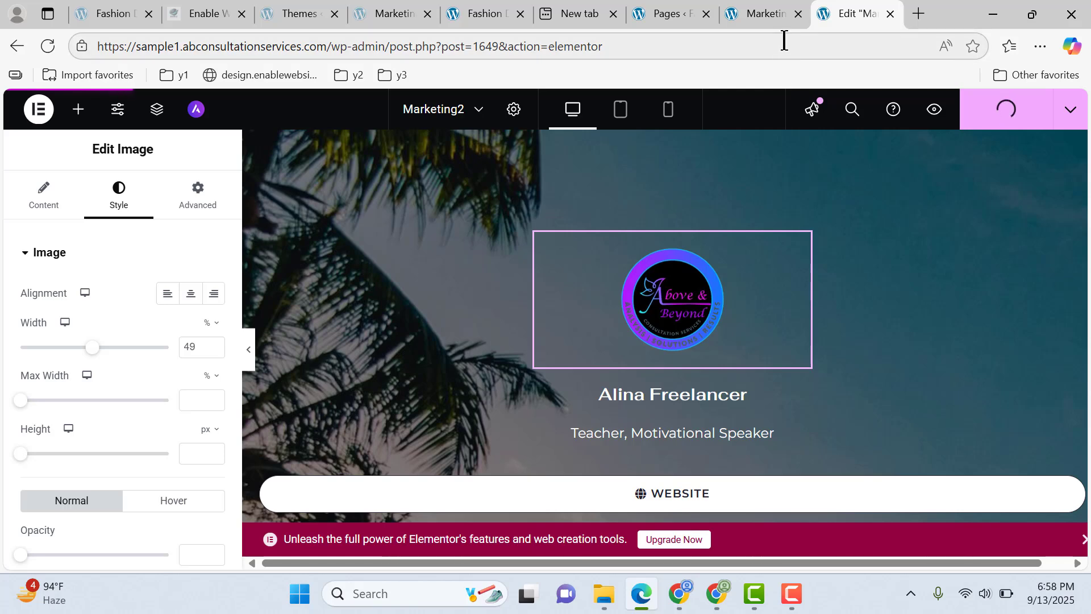
Reload the live Marketing2 page and review the larger logo and the rest of the desktop layout
{"action": "left_click", "coordinate": [768, 14]}
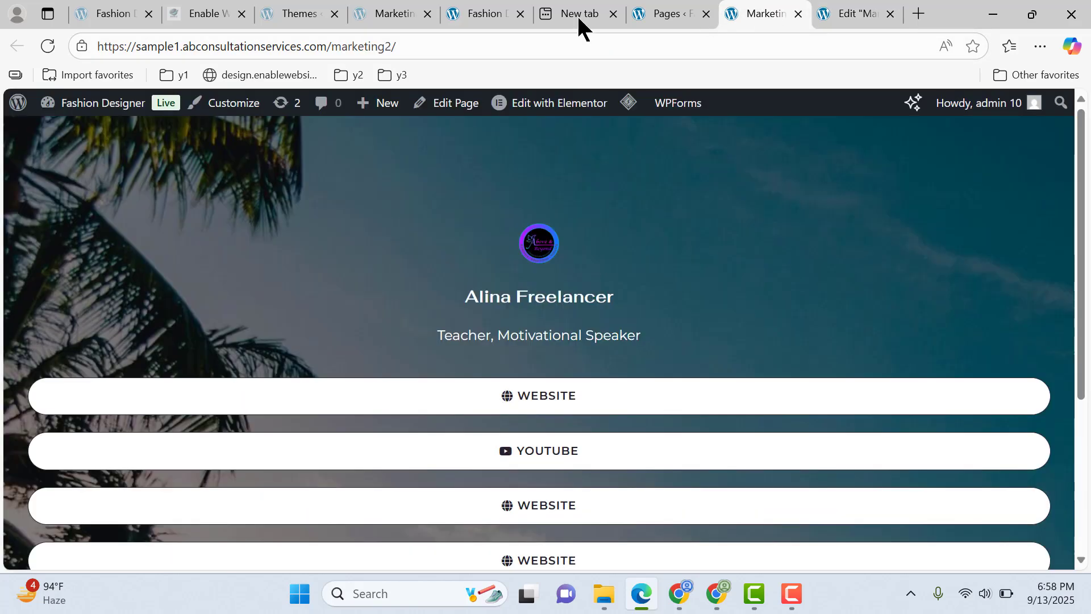
{"action": "left_click", "coordinate": [48, 52]}
{"action": "left_click_drag", "start_coordinate": [763, 12], "coordinate": [856, 10]}
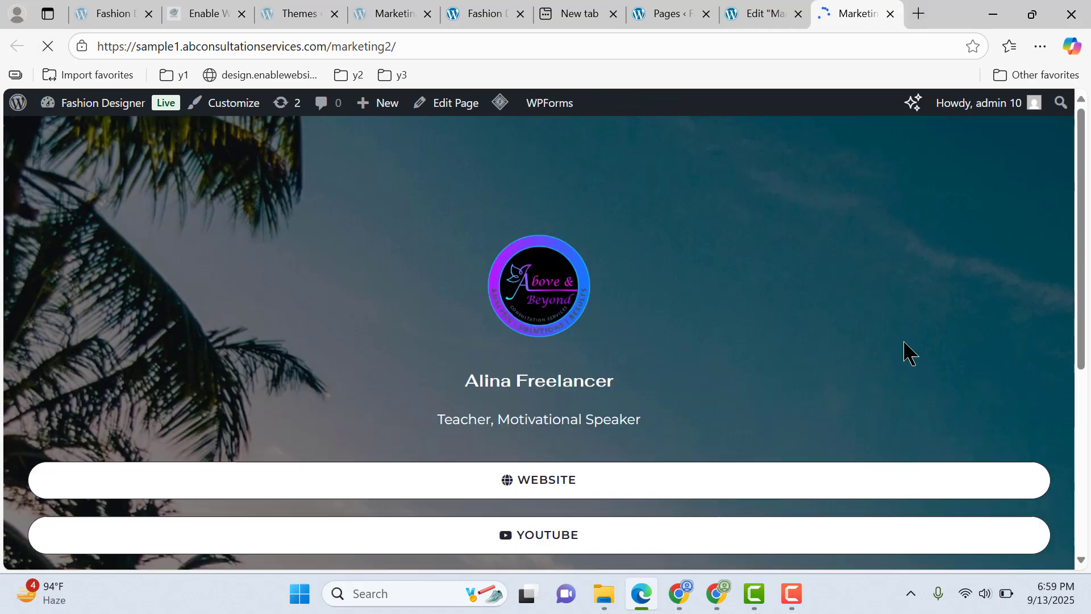
{"action": "scroll", "coordinate": [745, 227], "scroll_direction": "down", "scroll_amount": 5}
{"action": "scroll", "coordinate": [762, 236], "scroll_direction": "up", "scroll_amount": 5}
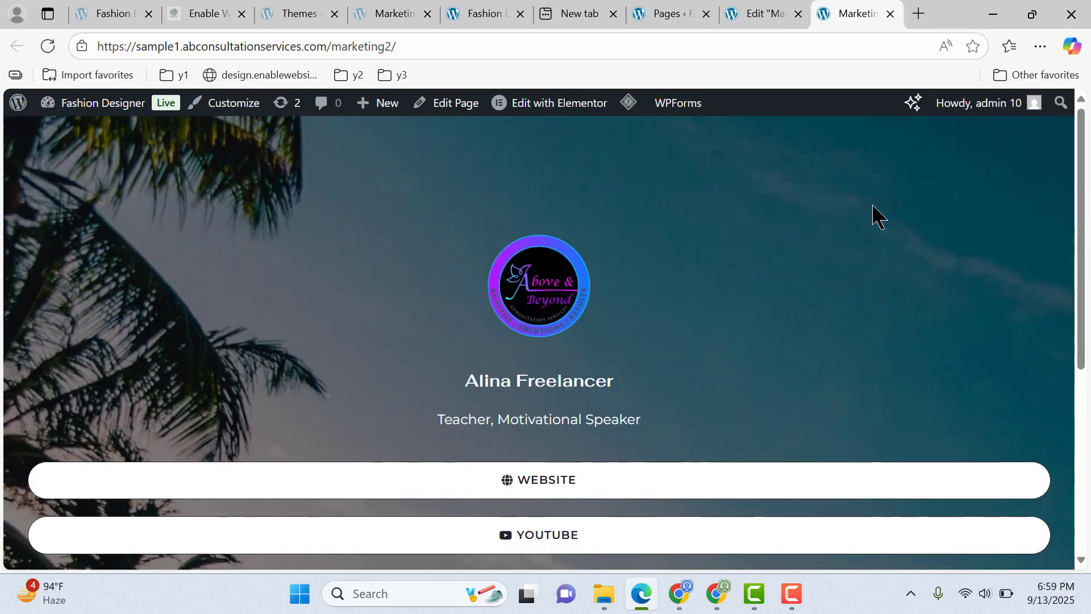
Inspect the live page's narrow layout with the developer tools, and switch the page editor to the mobile view
{"action": "right_click", "coordinate": [874, 206]}
{"action": "left_click", "coordinate": [755, 560]}
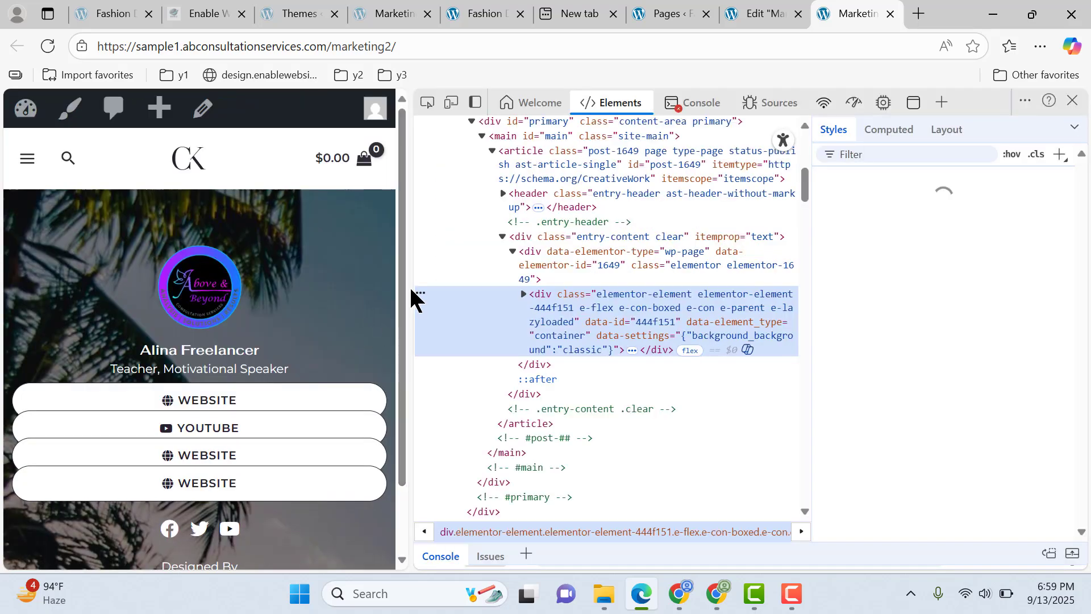
{"action": "left_click", "coordinate": [802, 9]}
{"action": "left_click", "coordinate": [670, 109]}
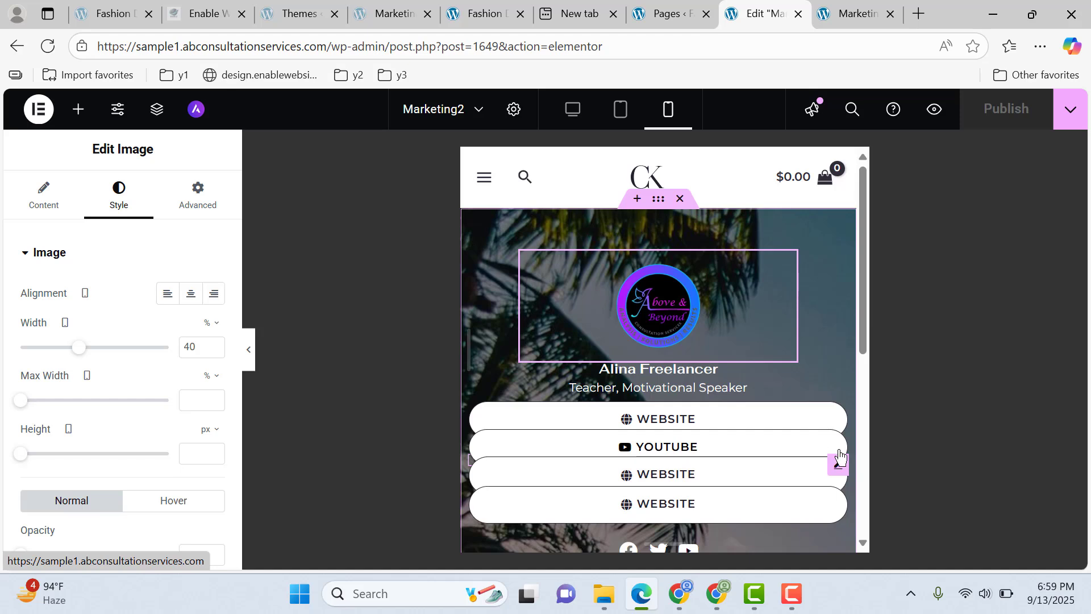
Set the YouTube button's top margin to -10 px in the mobile view
{"action": "left_click", "coordinate": [838, 459]}
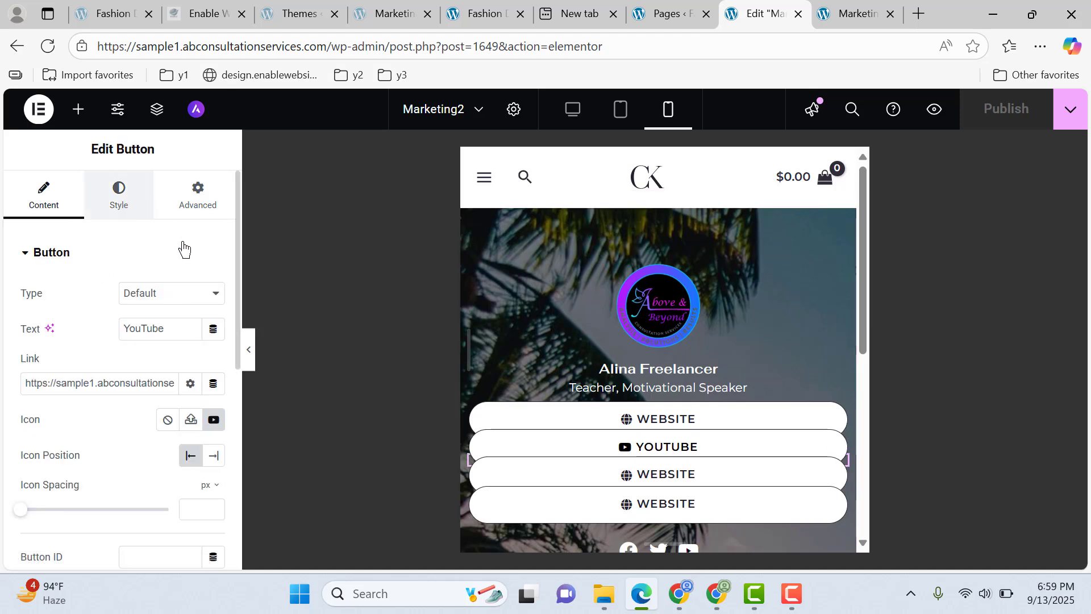
{"action": "left_click", "coordinate": [149, 210]}
{"action": "left_click", "coordinate": [206, 211]}
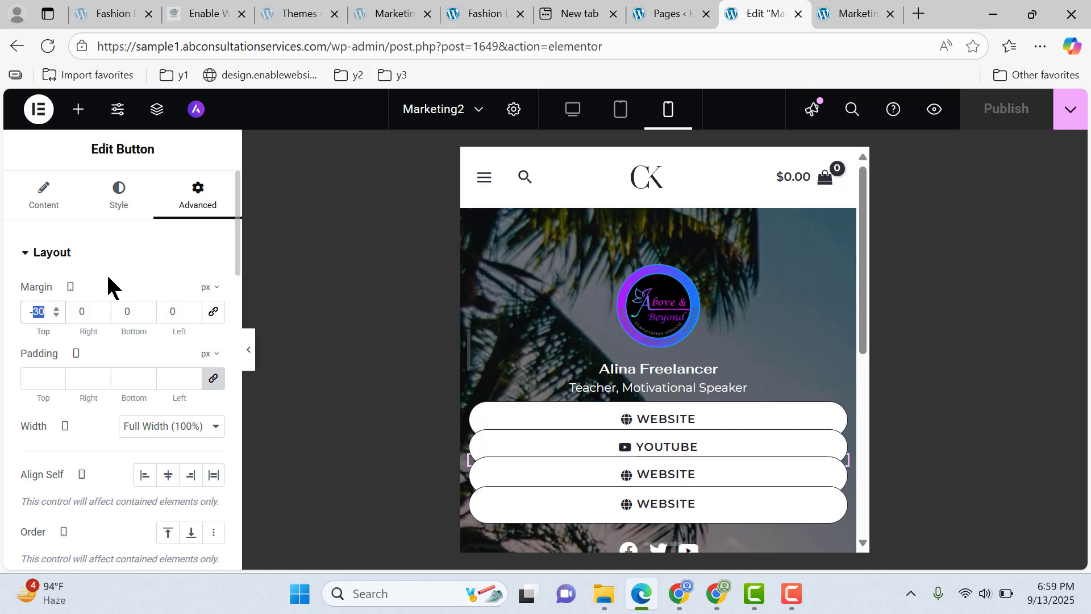
{"action": "type", "text": "10"}
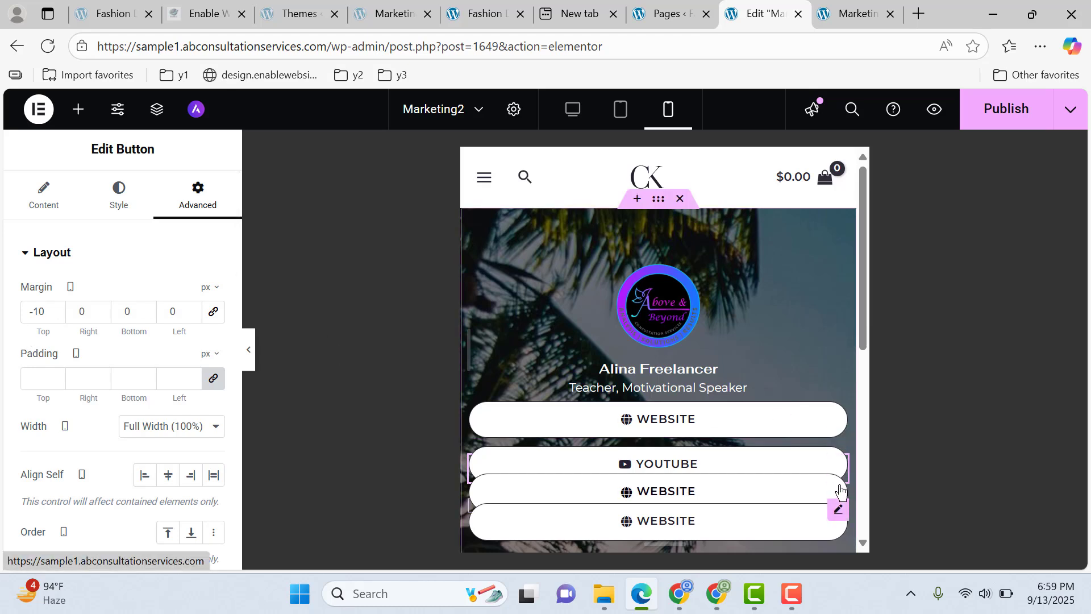
Set the top margin of the Website button directly below YouTube to -10 px for mobile
{"action": "left_click", "coordinate": [838, 510]}
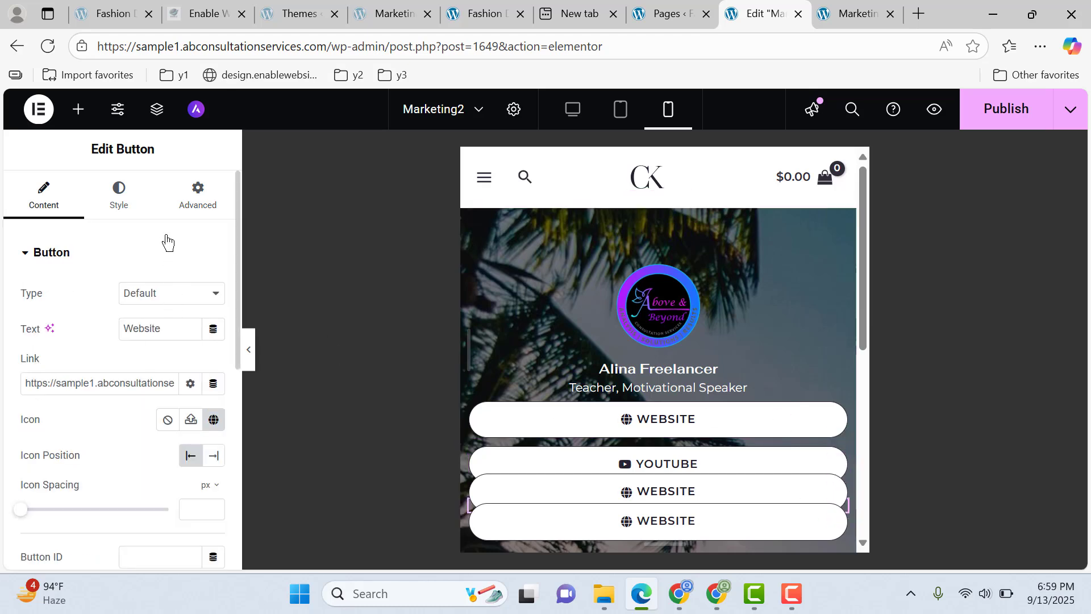
{"action": "left_click", "coordinate": [189, 212]}
{"action": "left_click", "coordinate": [40, 310]}
{"action": "key", "text": "BackSpace"}
{"action": "type", "text": "10"}
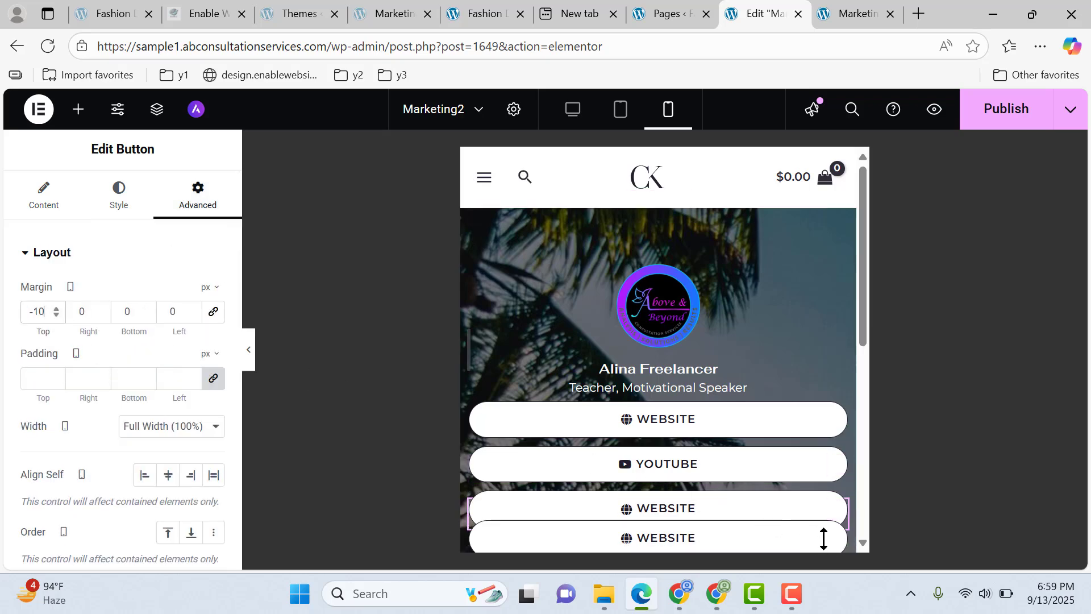
Set the last Website button's mobile top margin to -10 px and publish the page
{"action": "scroll", "coordinate": [821, 398], "scroll_direction": "down", "scroll_amount": 3}
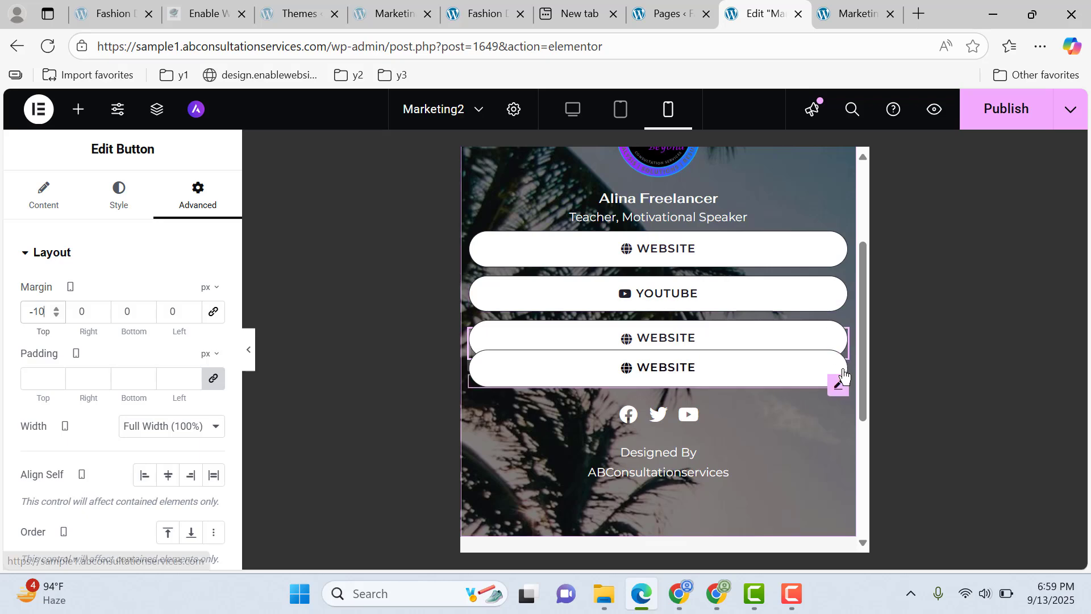
{"action": "left_click", "coordinate": [839, 384]}
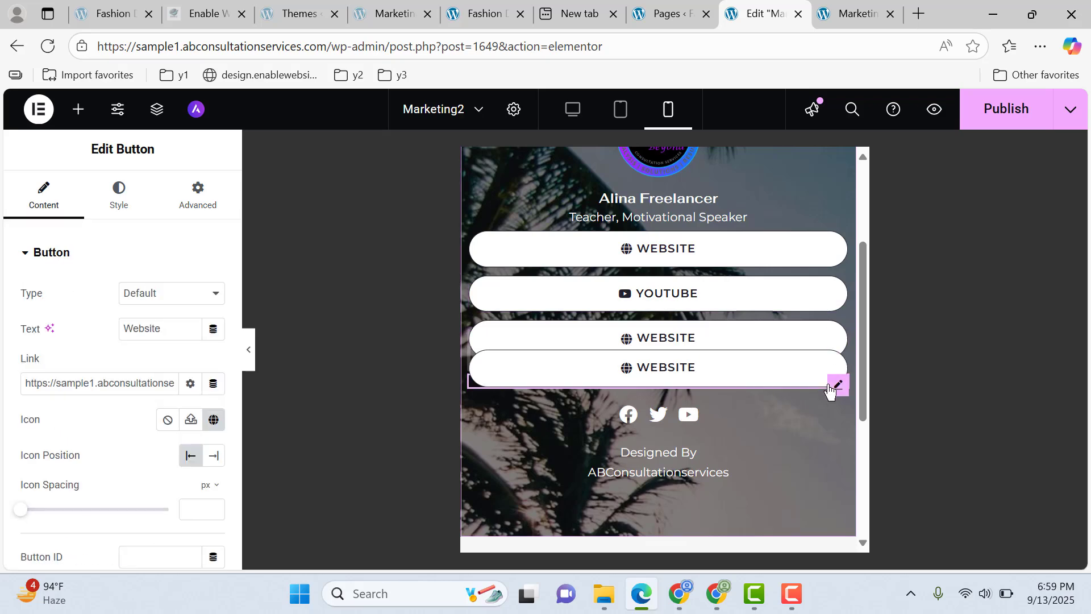
{"action": "left_click", "coordinate": [204, 197]}
{"action": "double_click", "coordinate": [43, 304]}
{"action": "type", "text": "-10"}
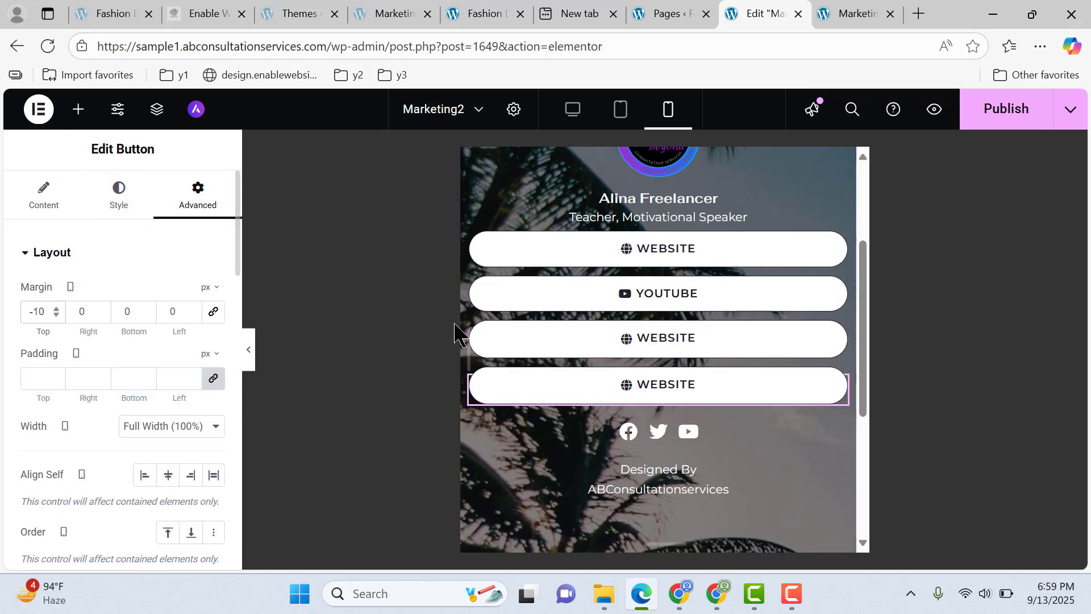
{"action": "scroll", "coordinate": [810, 301], "scroll_direction": "up", "scroll_amount": 3}
{"action": "left_click", "coordinate": [987, 121]}
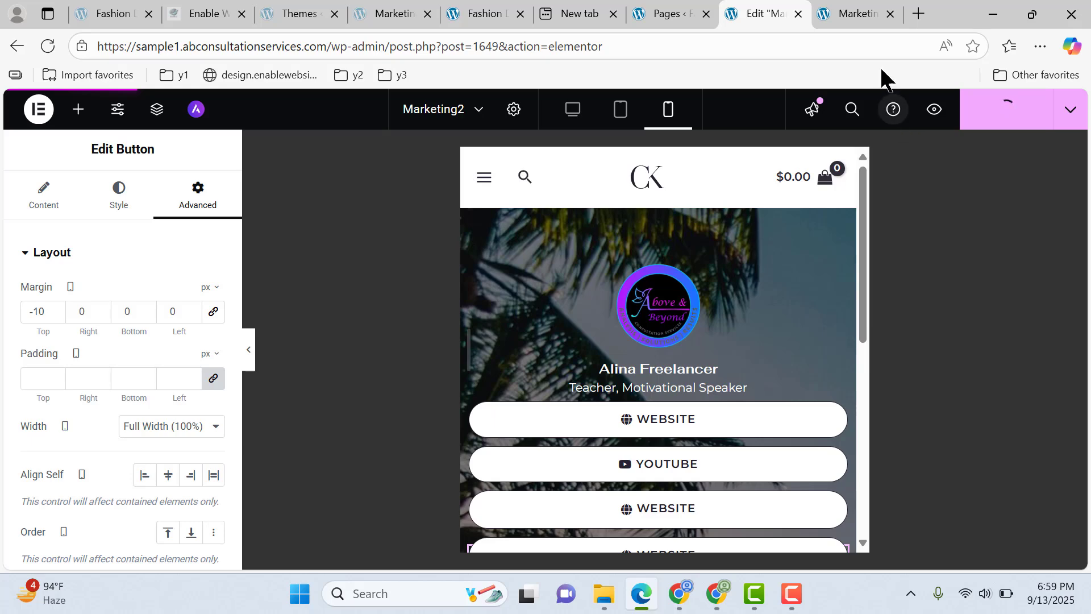
Reload the live Marketing2 page and review the button spacing and header in its narrow layout
{"action": "left_click", "coordinate": [855, 14]}
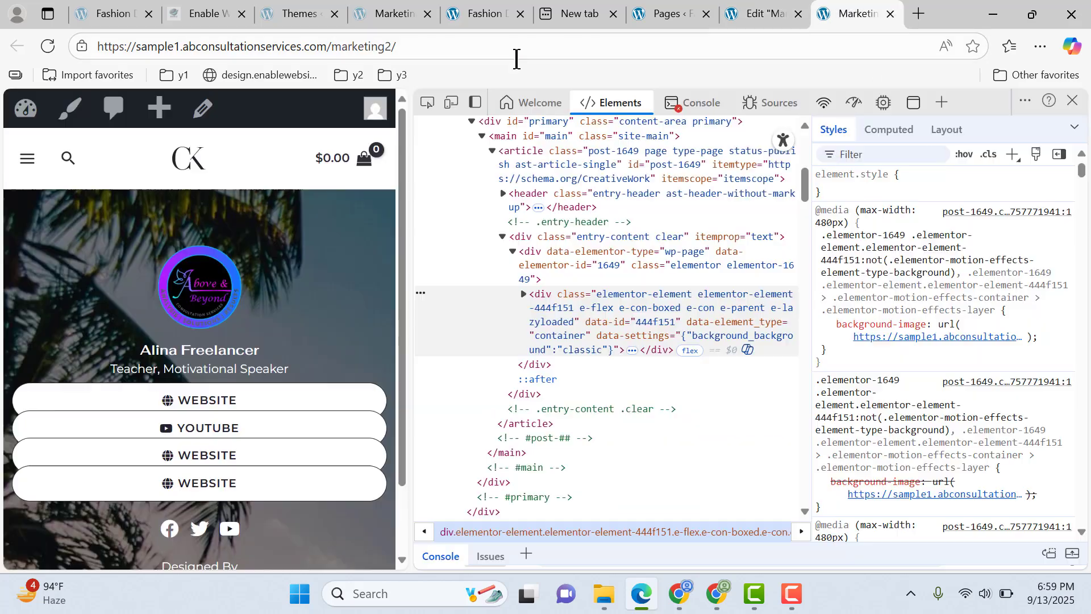
{"action": "left_click", "coordinate": [46, 51]}
{"action": "scroll", "coordinate": [287, 395], "scroll_direction": "down", "scroll_amount": 1}
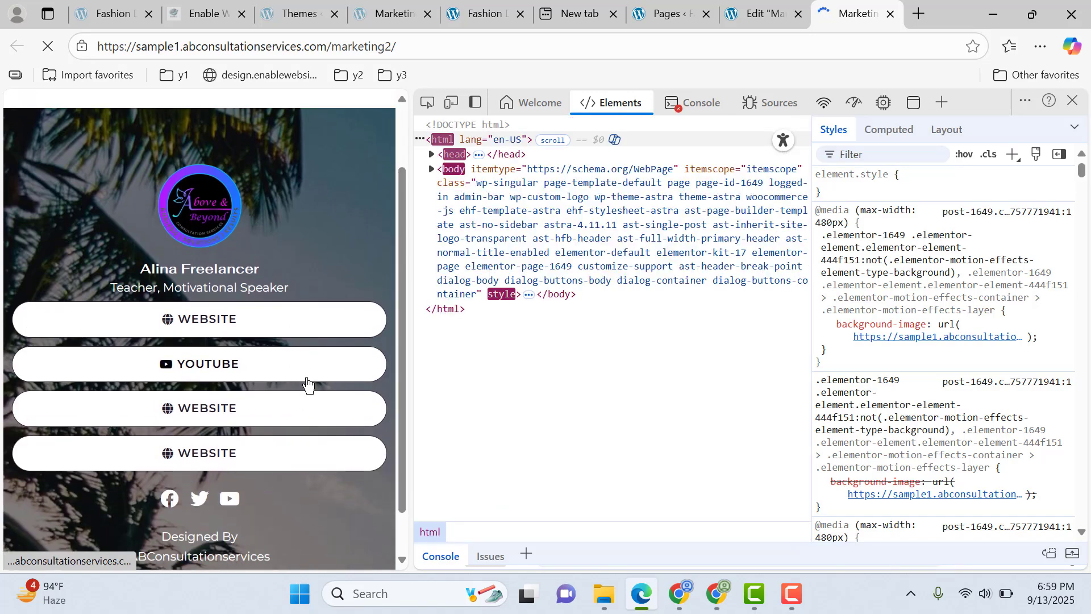
{"action": "scroll", "coordinate": [306, 380], "scroll_direction": "down", "scroll_amount": 3}
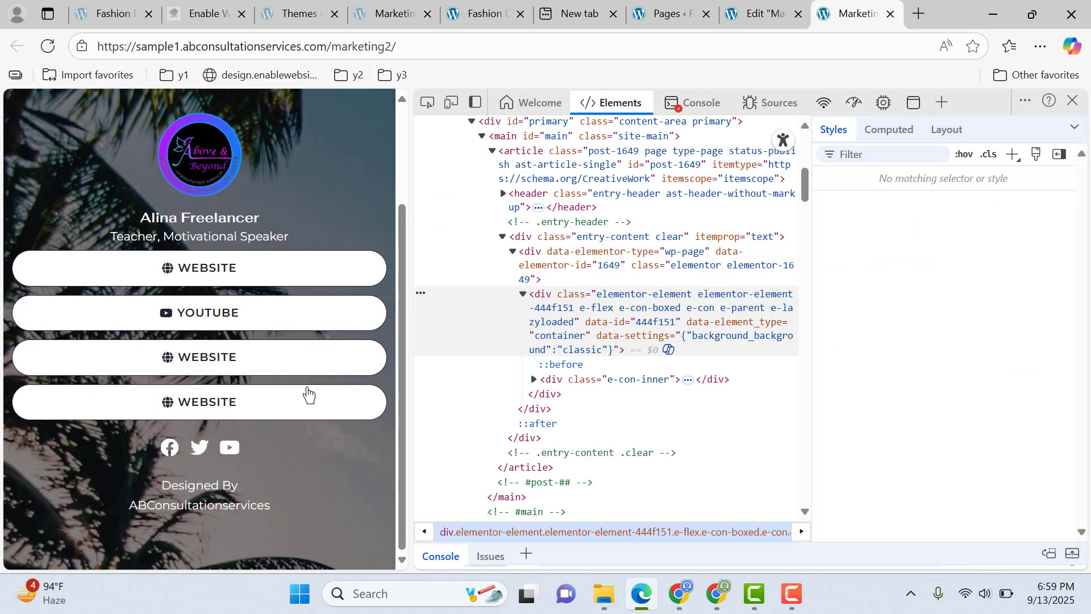
{"action": "scroll", "coordinate": [277, 380], "scroll_direction": "up", "scroll_amount": 3}
{"action": "scroll", "coordinate": [288, 309], "scroll_direction": "down", "scroll_amount": 3}
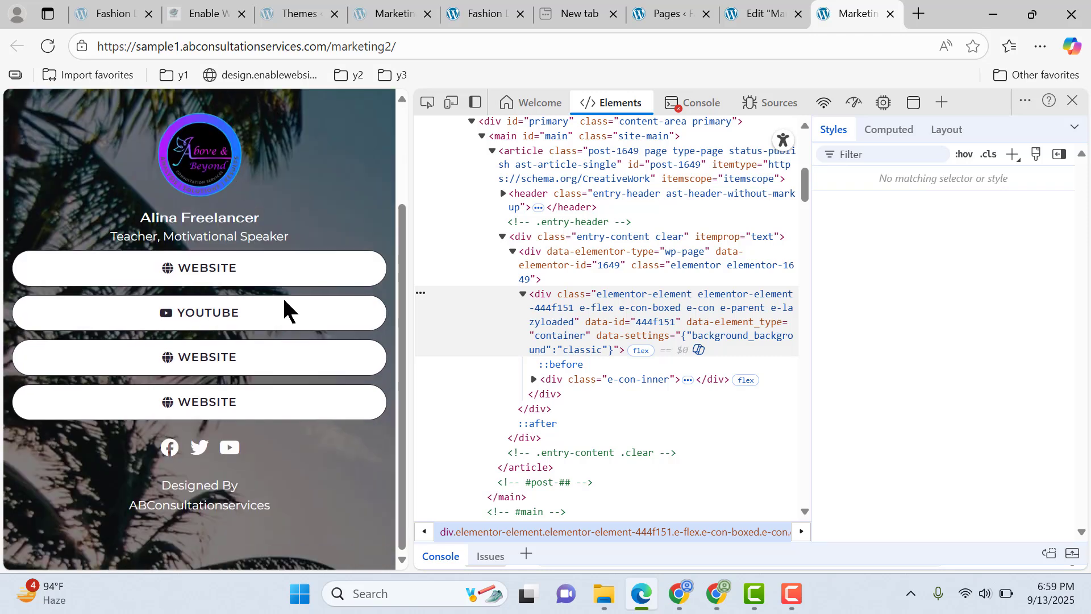
{"action": "scroll", "coordinate": [195, 164], "scroll_direction": "up", "scroll_amount": 3}
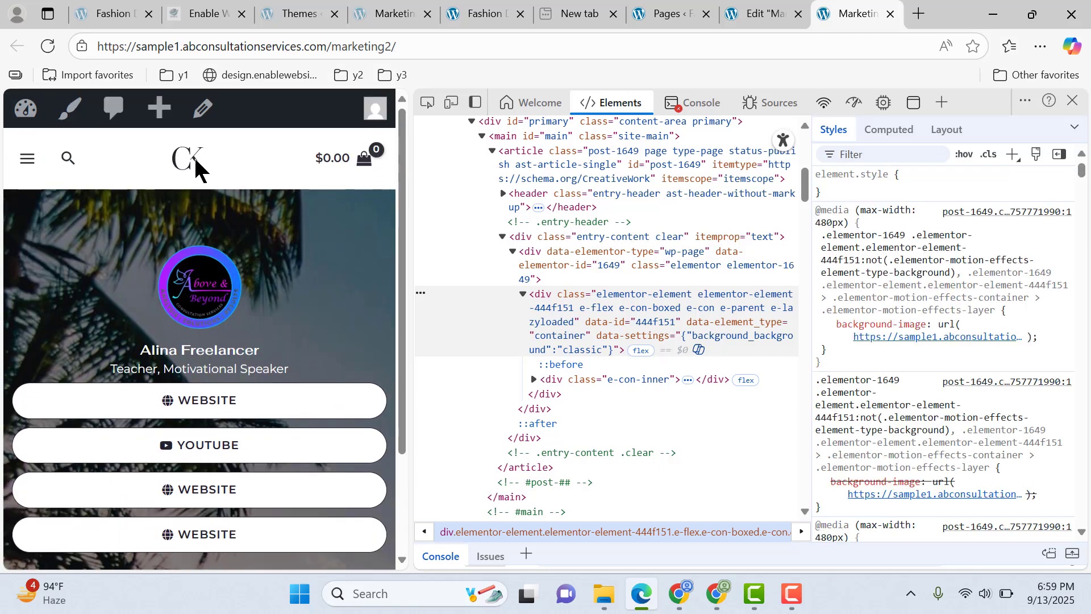
Open the WordPress edit screen of the Marketing2 page in a new browser tab from the pages list
{"action": "left_click", "coordinate": [744, 13]}
{"action": "left_click", "coordinate": [660, 13]}
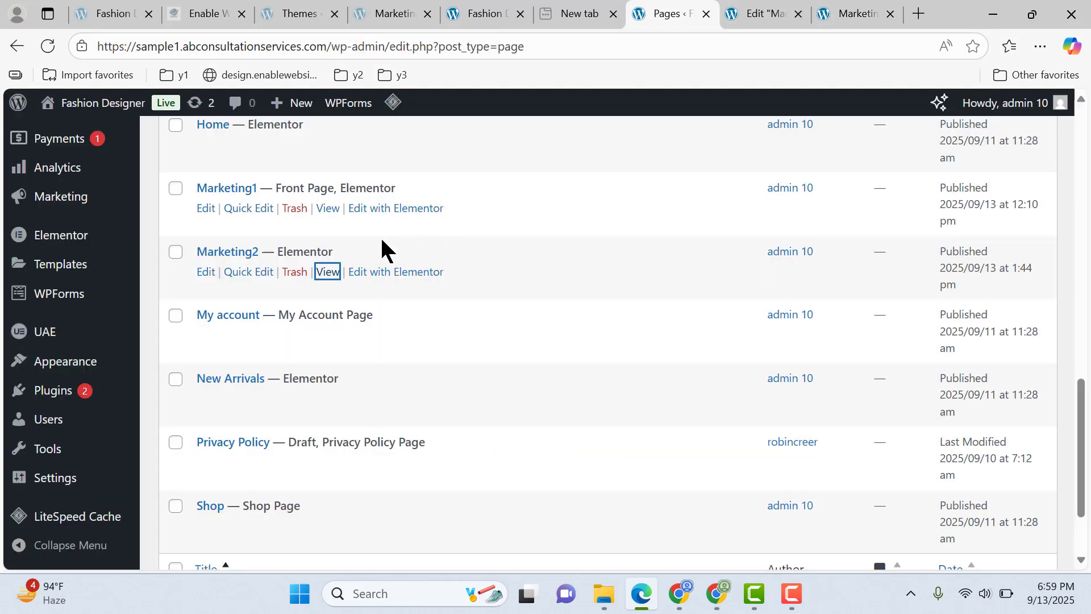
{"action": "middle_click", "coordinate": [206, 271]}
{"action": "left_click_drag", "start_coordinate": [699, 13], "coordinate": [881, 13]}
Disable the mobile header in the page's Astra settings and update the page
{"action": "scroll", "coordinate": [875, 307], "scroll_direction": "down", "scroll_amount": 15}
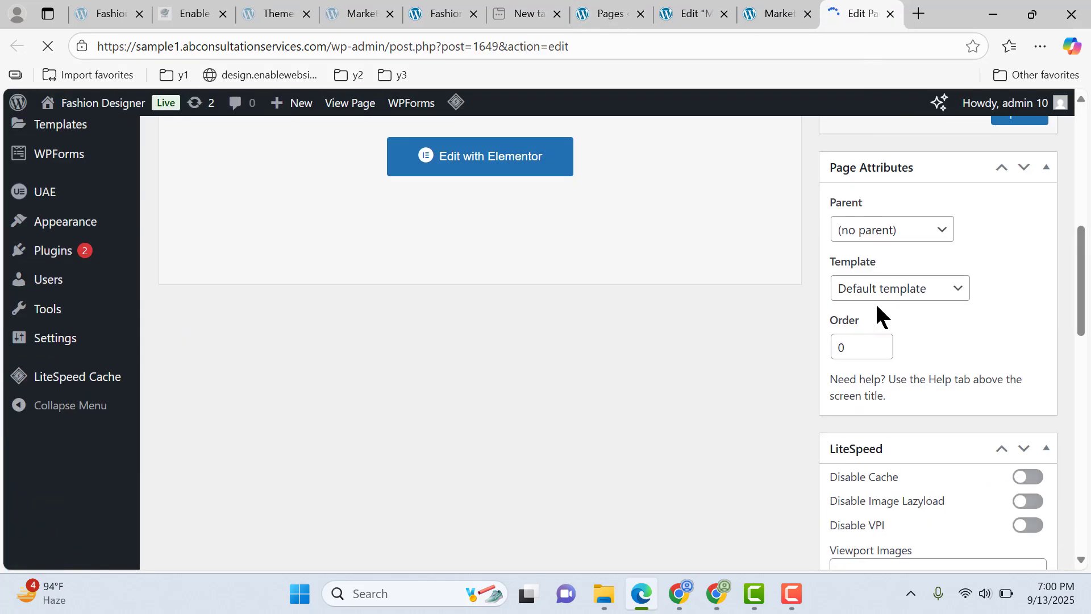
{"action": "scroll", "coordinate": [913, 324], "scroll_direction": "up", "scroll_amount": 15}
{"action": "scroll", "coordinate": [920, 341], "scroll_direction": "down", "scroll_amount": 6}
{"action": "scroll", "coordinate": [925, 336], "scroll_direction": "down", "scroll_amount": 10}
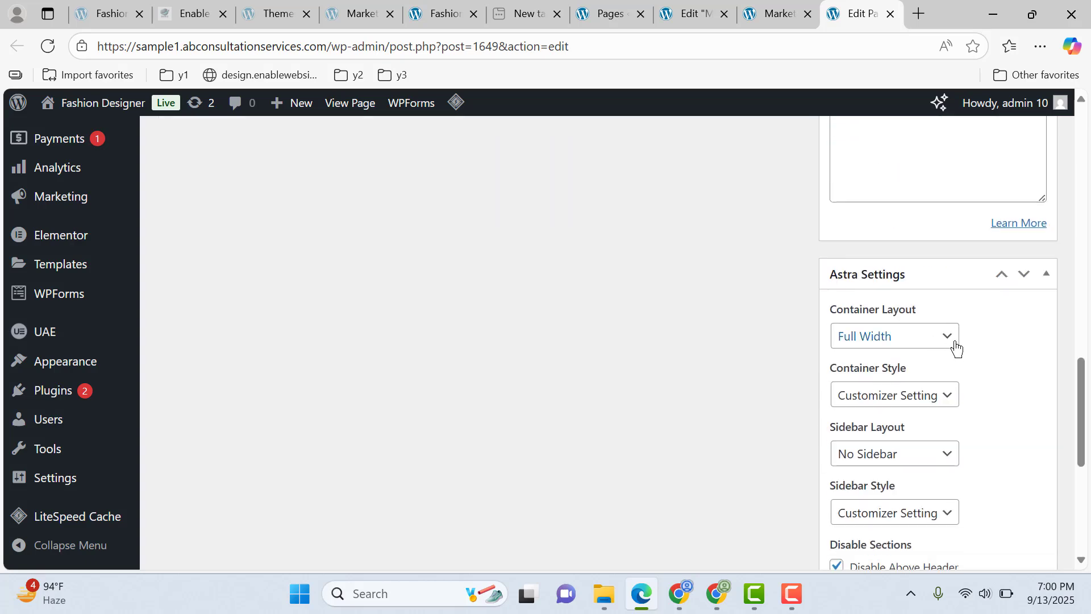
{"action": "scroll", "coordinate": [870, 344], "scroll_direction": "up", "scroll_amount": 2}
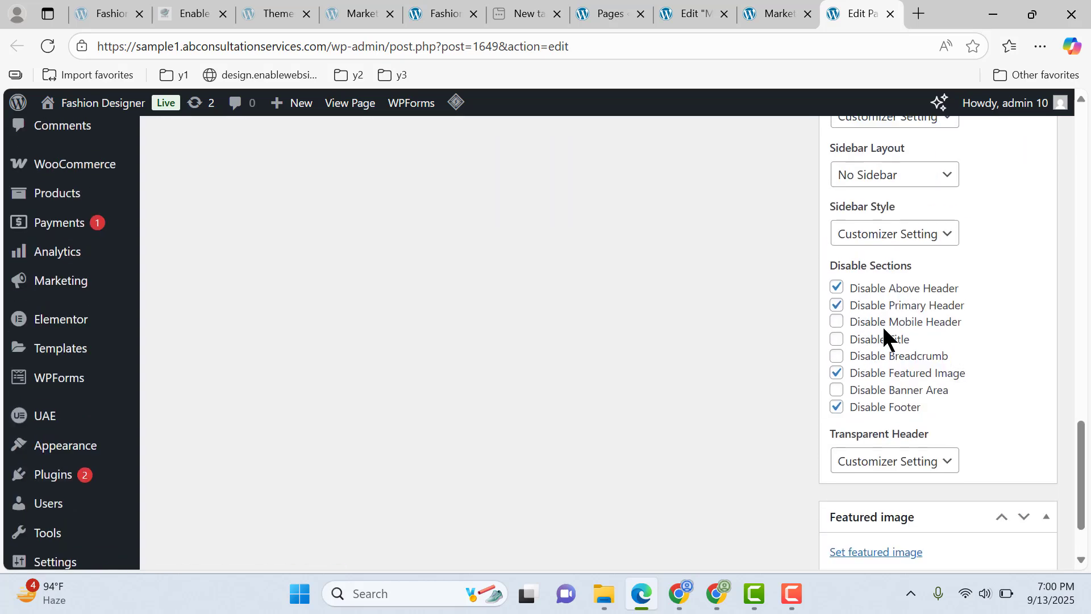
{"action": "left_click", "coordinate": [878, 322]}
{"action": "scroll", "coordinate": [961, 341], "scroll_direction": "up", "scroll_amount": 15}
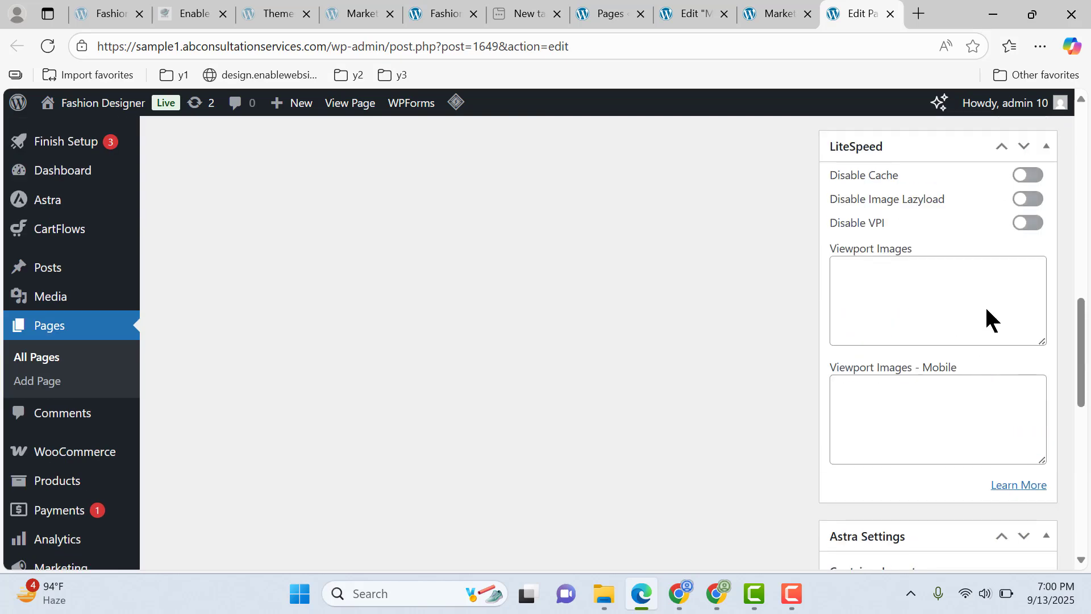
{"action": "left_click", "coordinate": [1009, 380]}
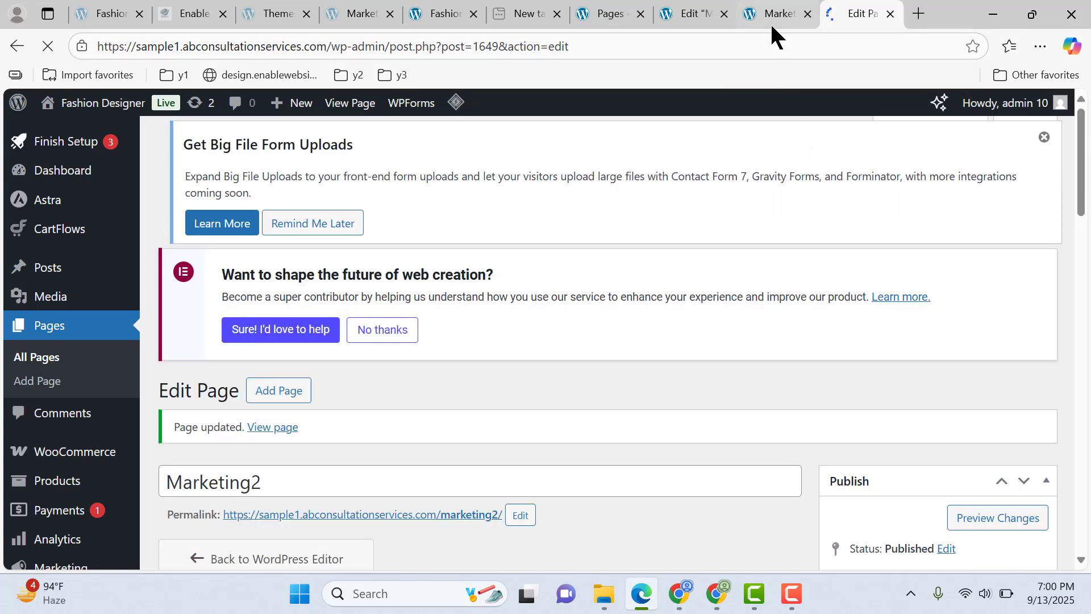
Reload the live Marketing2 page and check its narrow layout for the mobile header change
{"action": "left_click", "coordinate": [770, 17]}
{"action": "left_click_drag", "start_coordinate": [771, 17], "coordinate": [824, 14]}
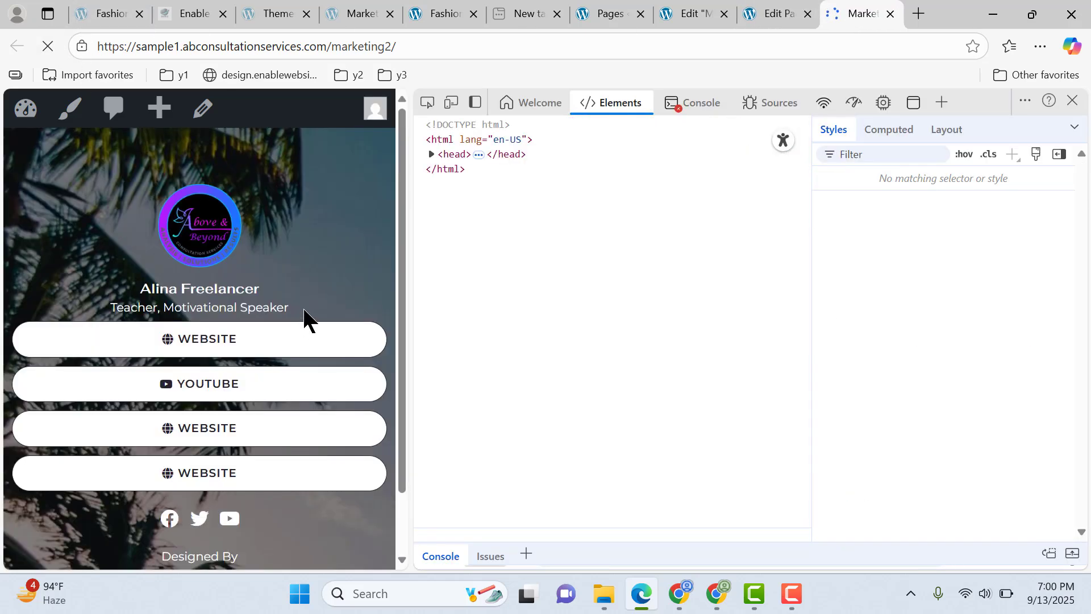
{"action": "scroll", "coordinate": [305, 302], "scroll_direction": "down", "scroll_amount": 2}
{"action": "scroll", "coordinate": [338, 347], "scroll_direction": "up", "scroll_amount": 2}
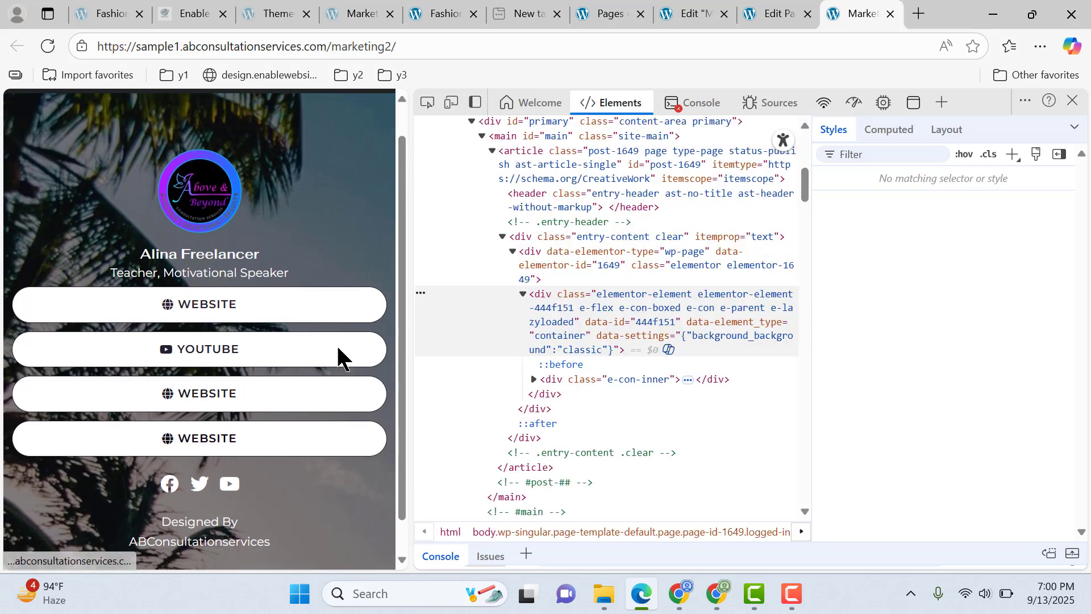